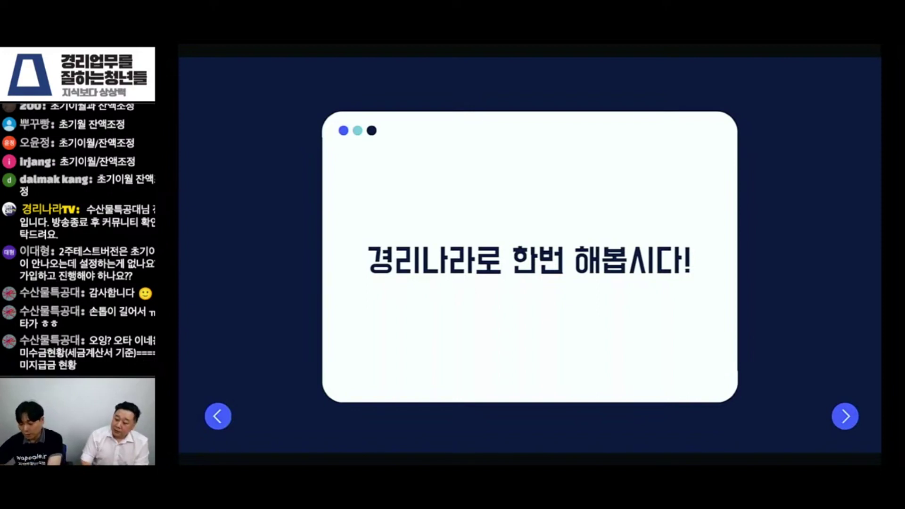
Step: Leave the slideshow, switch to the 경리나라 아카데미 window and close its open bank pages
key("Escape")
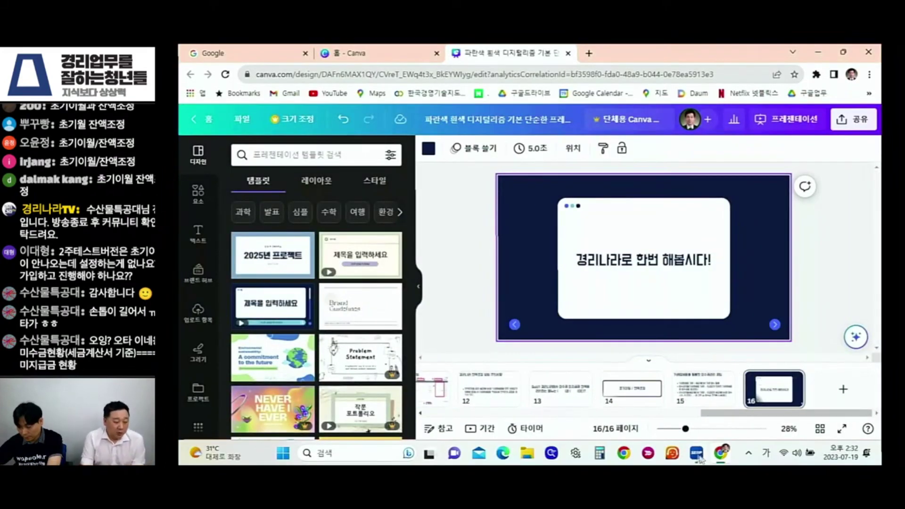
key("alt+Tab")
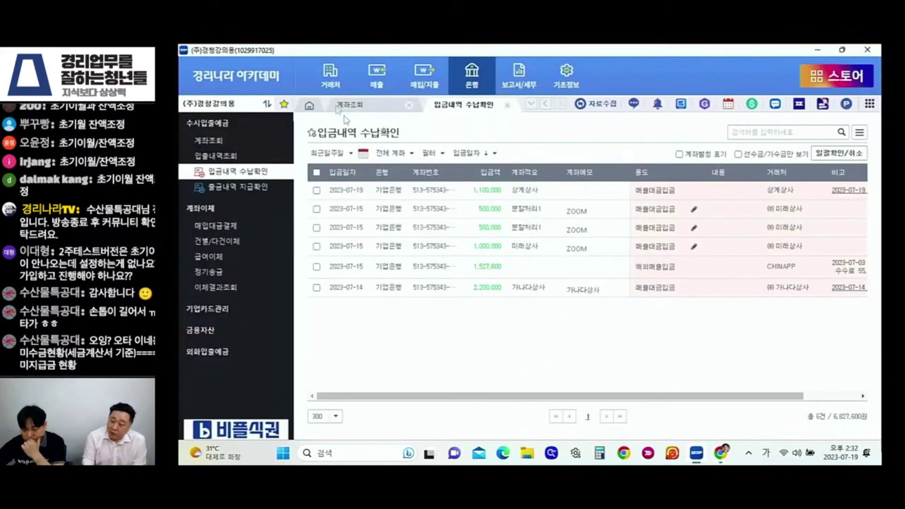
left_click(409, 110)
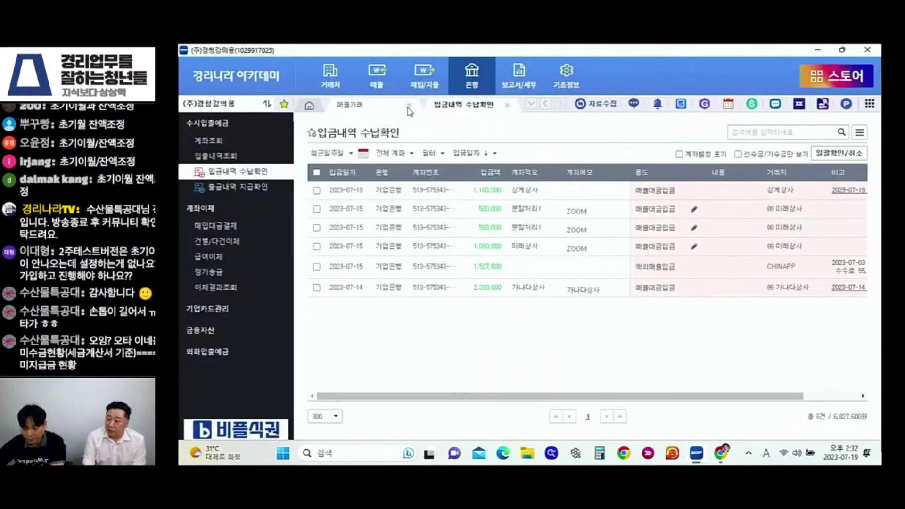
left_click(408, 109)
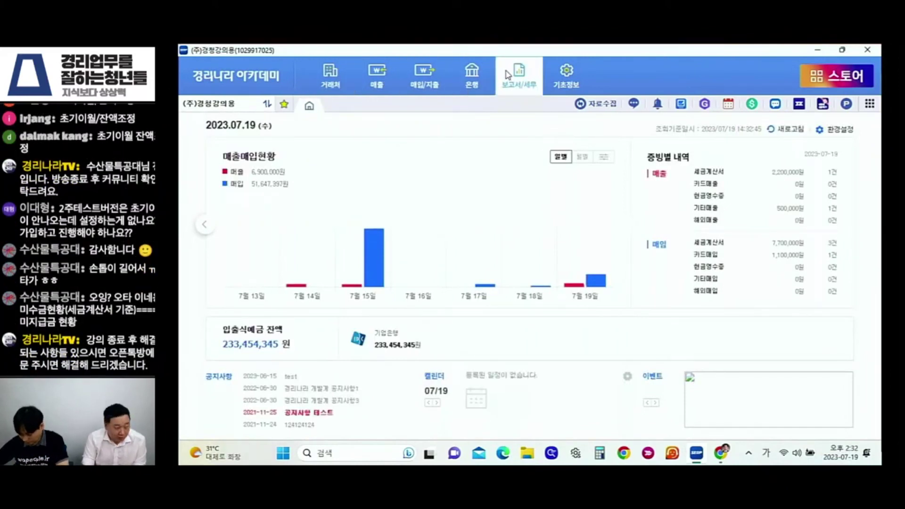
Step: Open the customers' 매출거래 list and search it for 가나다
left_click(336, 79)
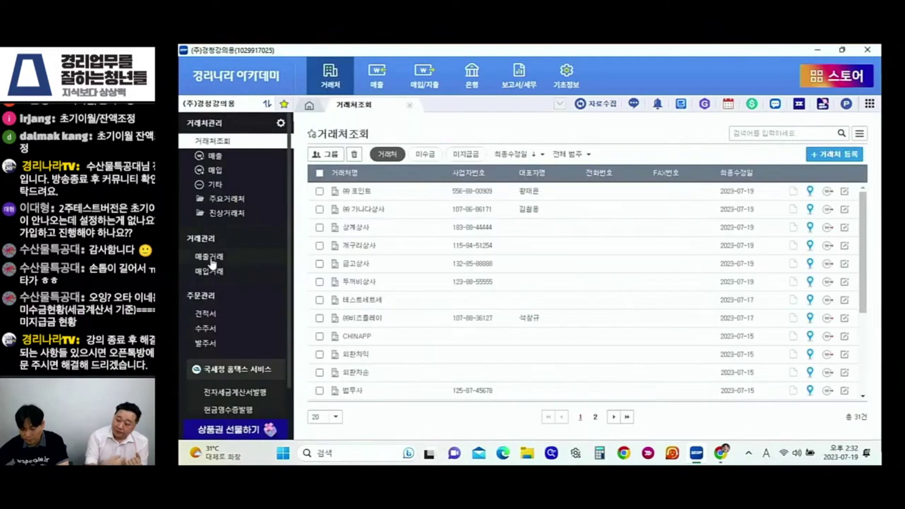
left_click(212, 258)
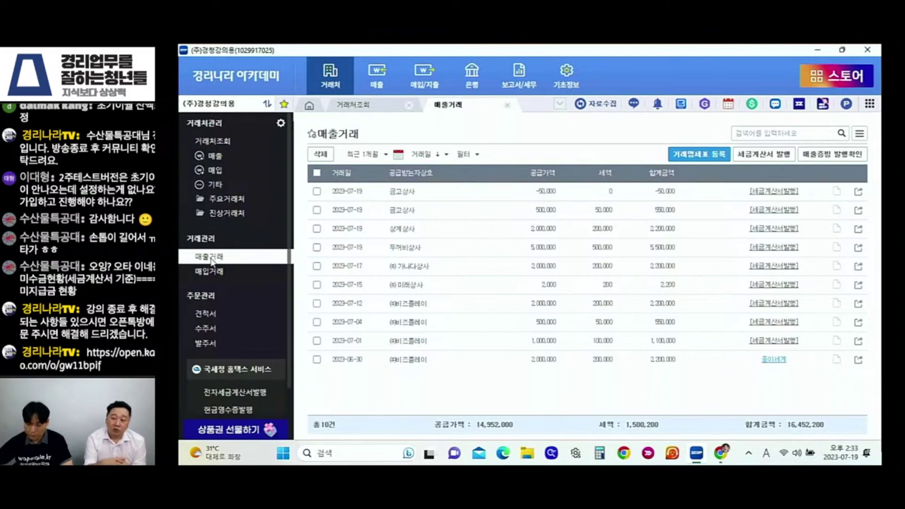
left_click(800, 133)
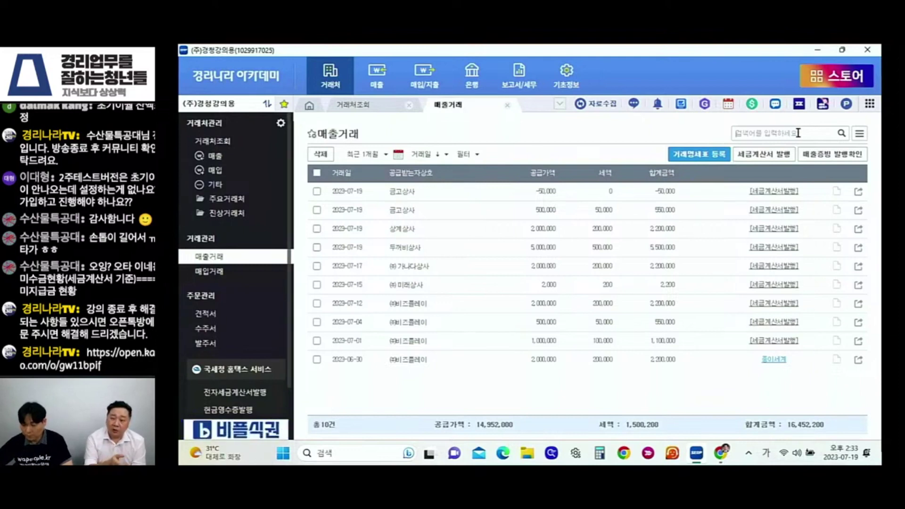
type("가나다")
key("Return")
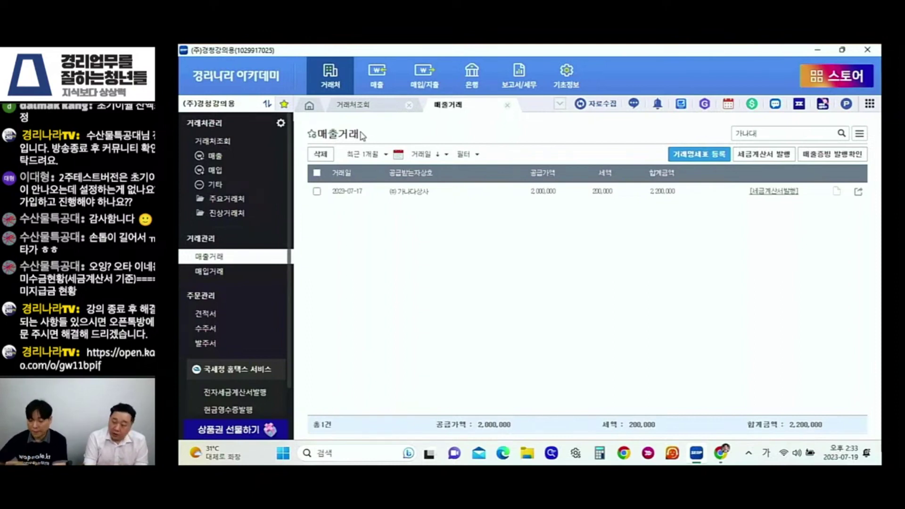
left_click(698, 155)
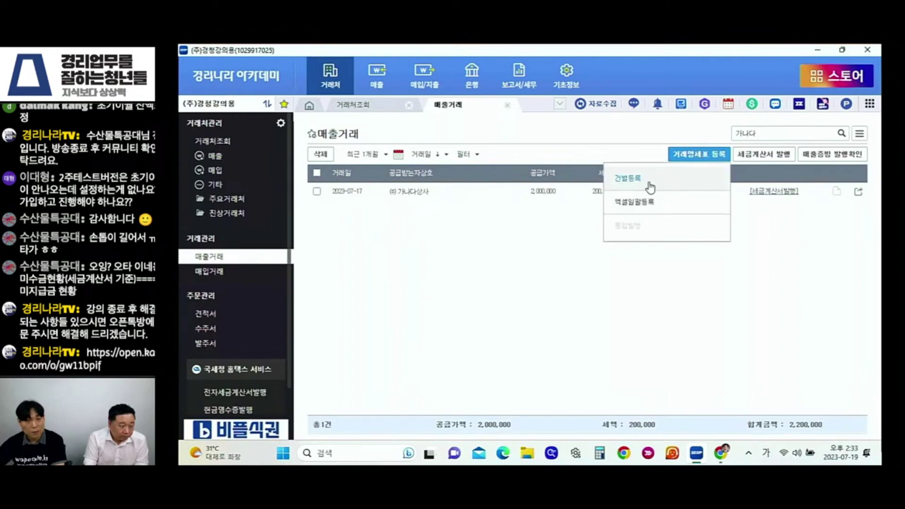
left_click(659, 182)
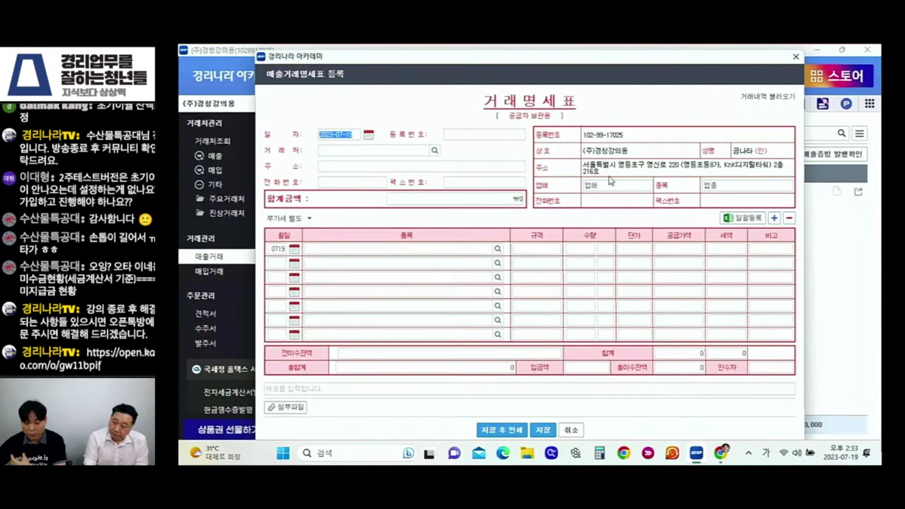
left_click(394, 154)
type("가나다")
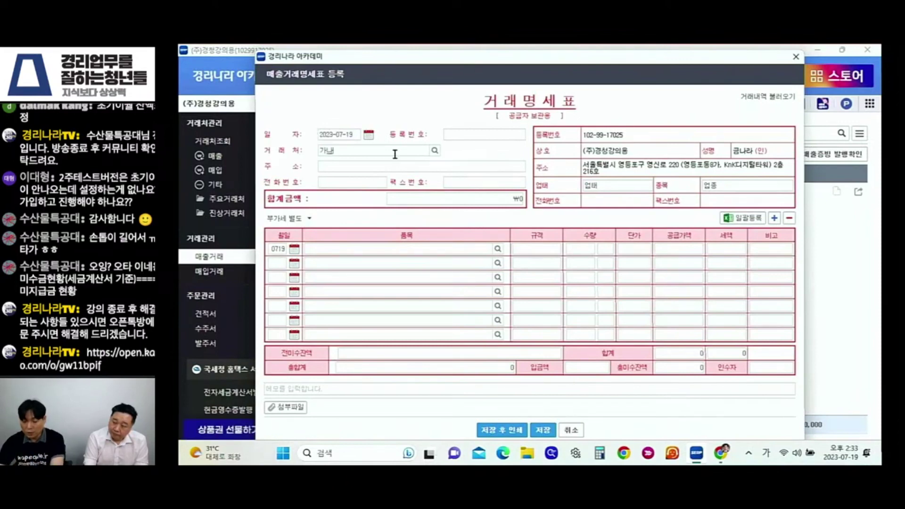
left_click(389, 163)
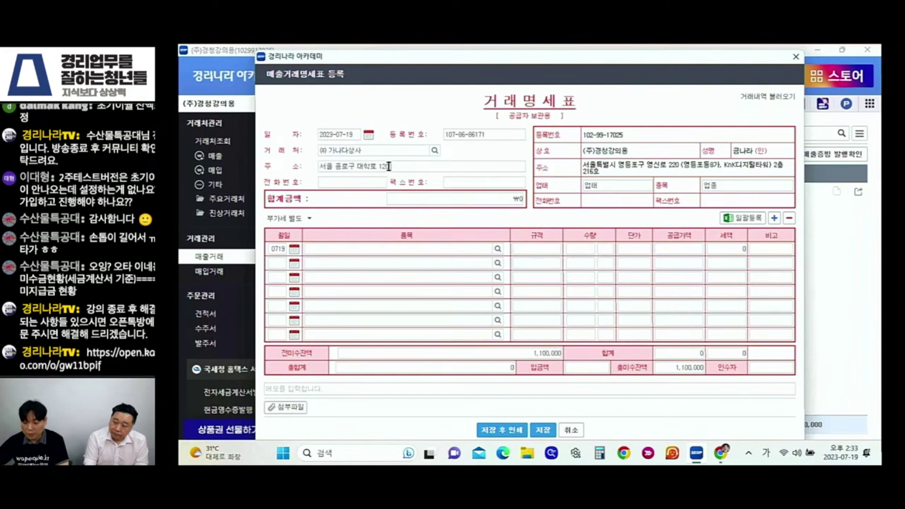
left_click(796, 57)
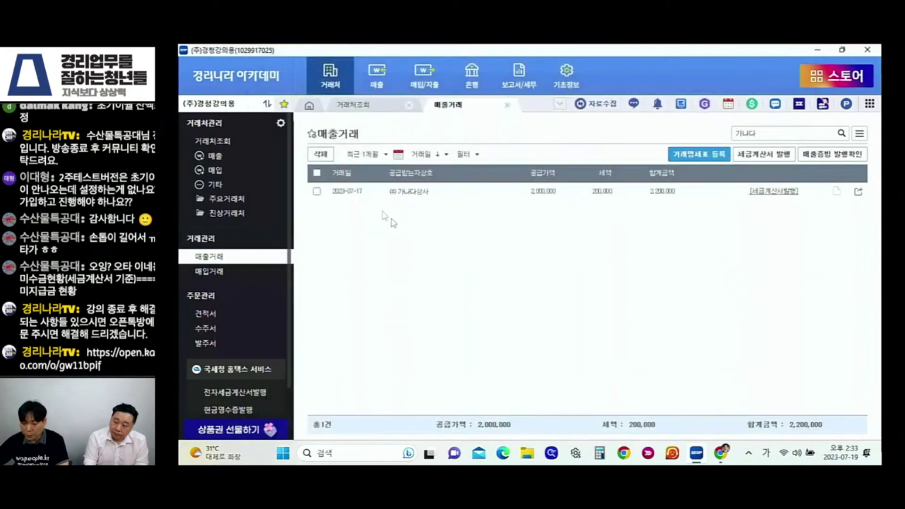
Step: View the 2023-07-17 sales statement of ㈜가나다상사, then close it and the open customer pages
left_click(411, 194)
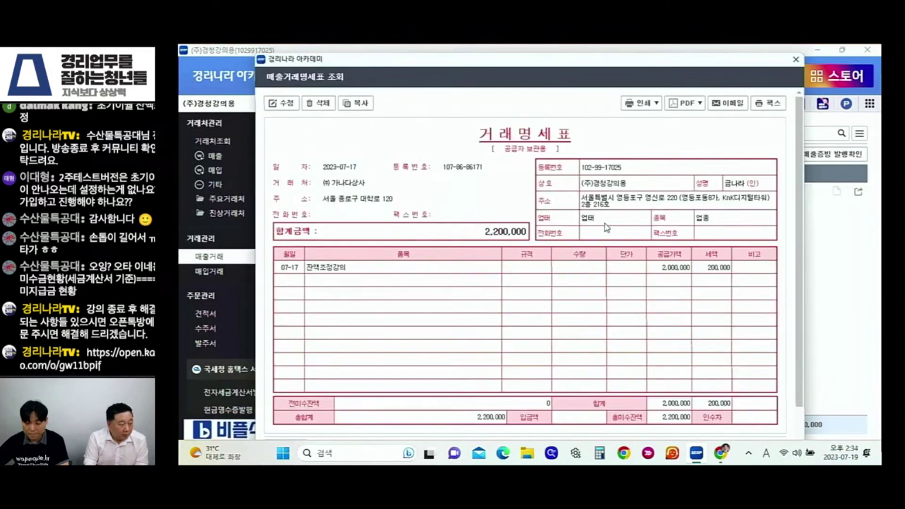
left_click(796, 59)
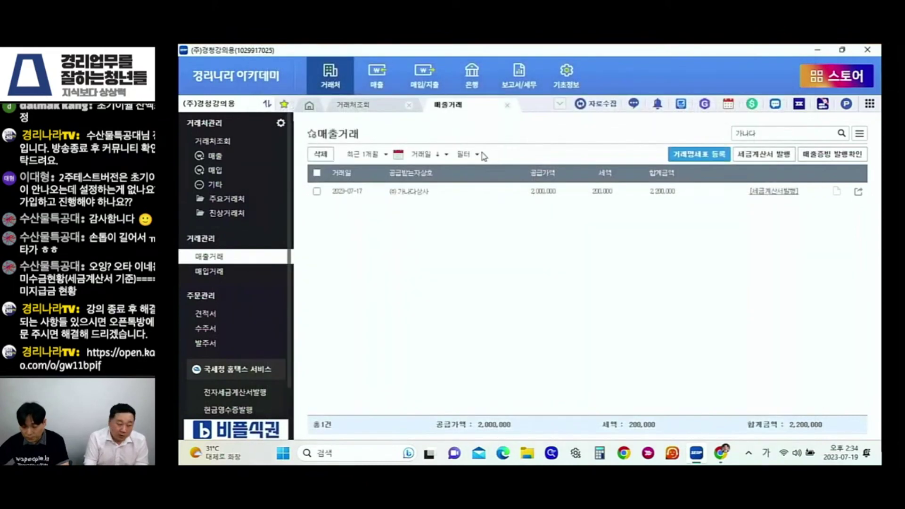
left_click(409, 107)
left_click(409, 108)
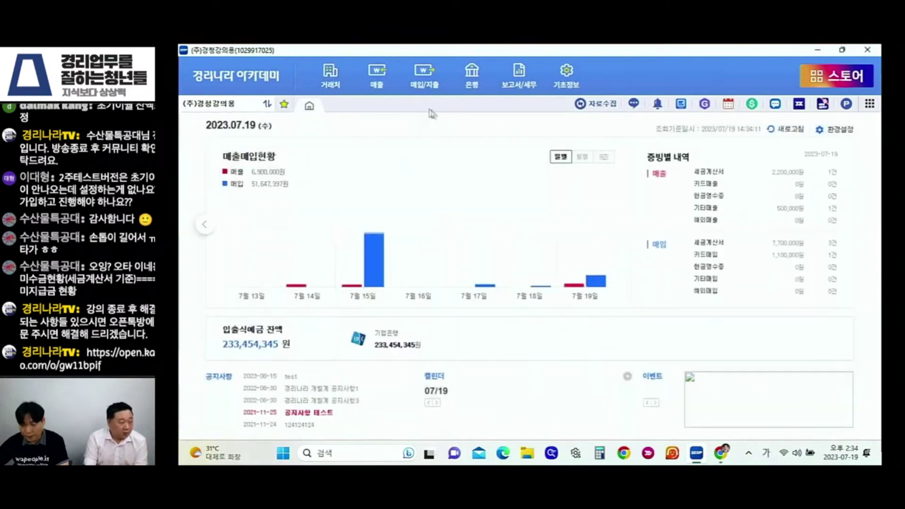
Step: Open the bank's 입금내역 수납확인 list to review the recent deposits
left_click(471, 78)
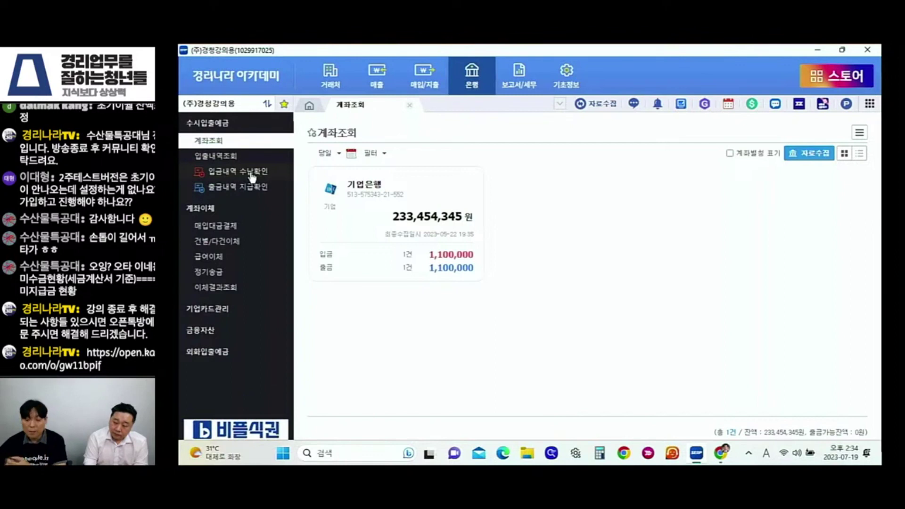
left_click(252, 176)
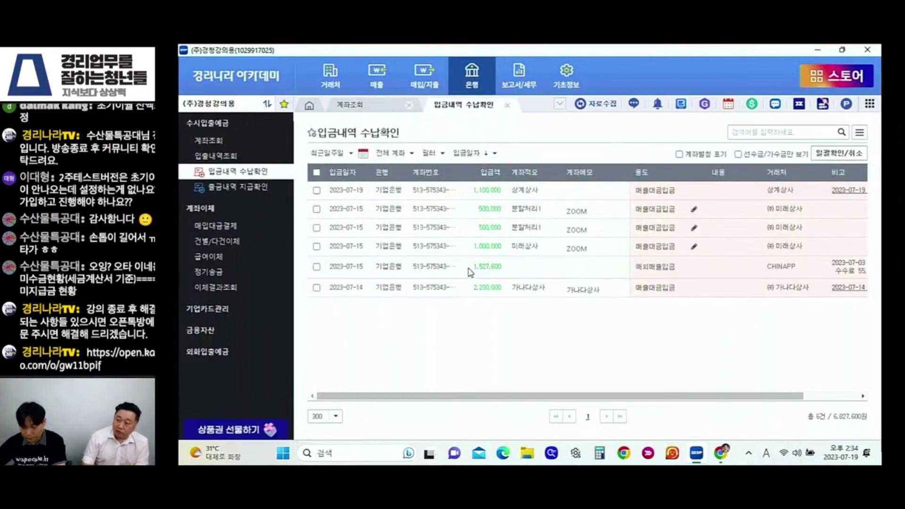
Step: Open the 미수금현황 report among the 영업보고서 on the 거래명세표 기준 basis
left_click(521, 79)
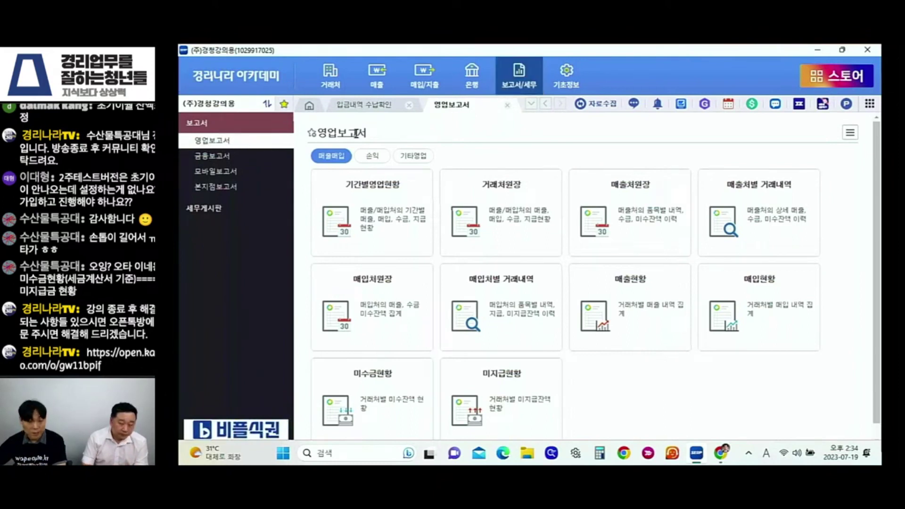
scroll(435, 150, "down", 1)
mouse_move(394, 361)
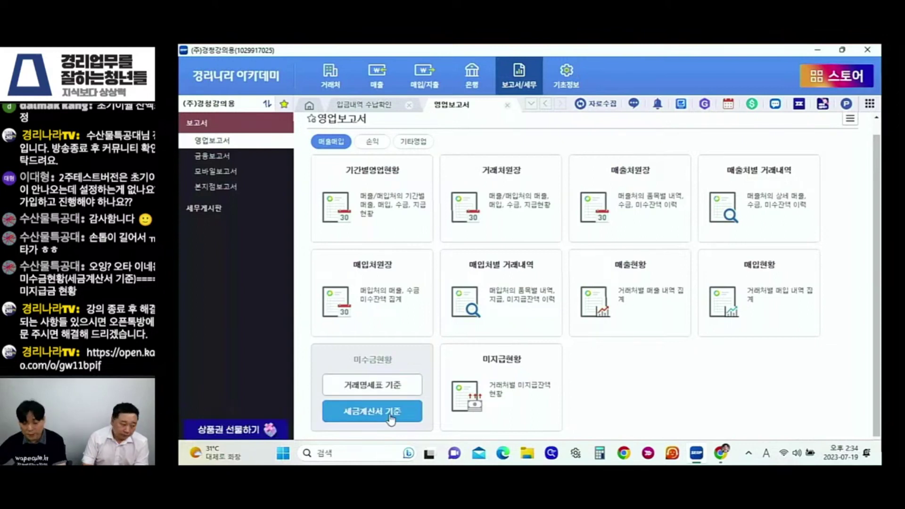
left_click(401, 385)
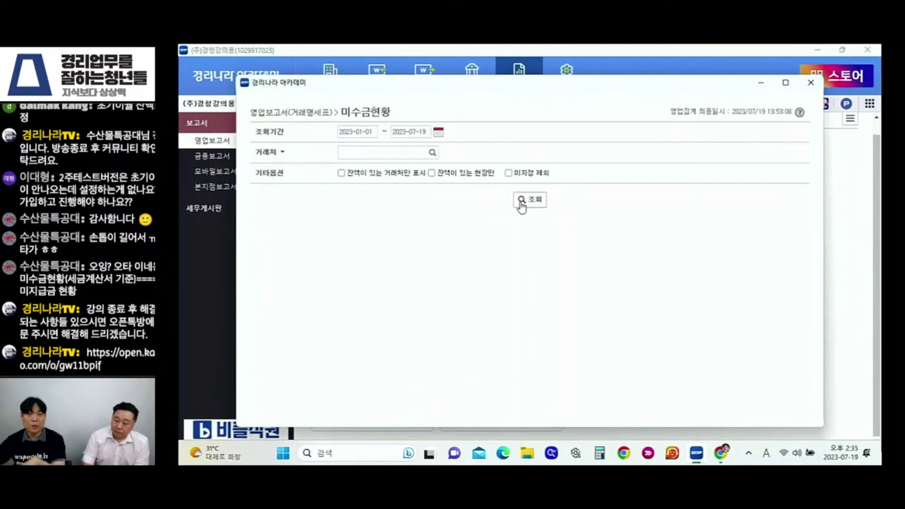
Step: Run the receivables report for customer ㈜가나다상사, review its balances and close the report
left_click(414, 151)
key("Hangul")
type("게")
key("BackSpace")
type("가나다상사")
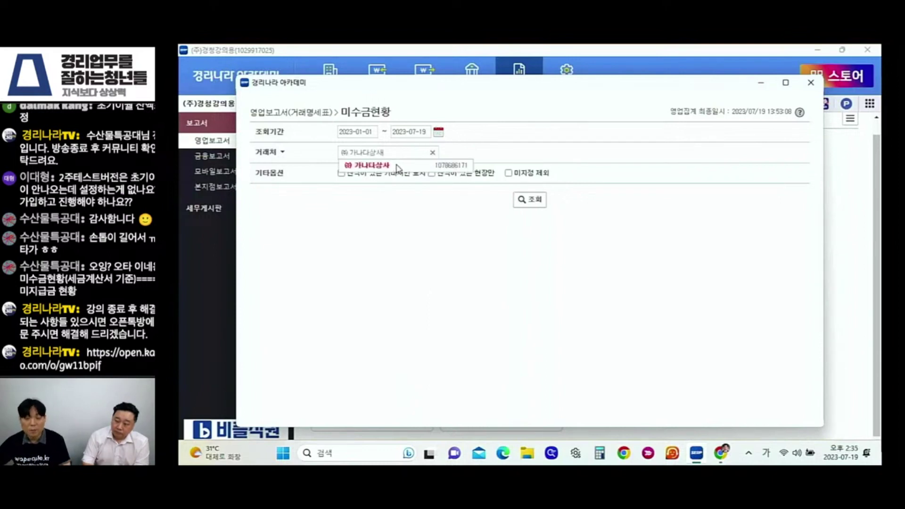
left_click(531, 202)
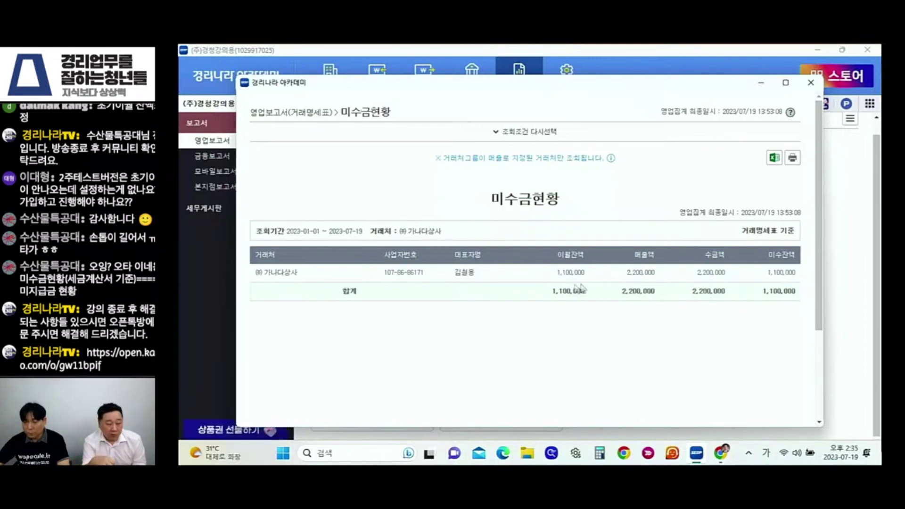
left_click(811, 83)
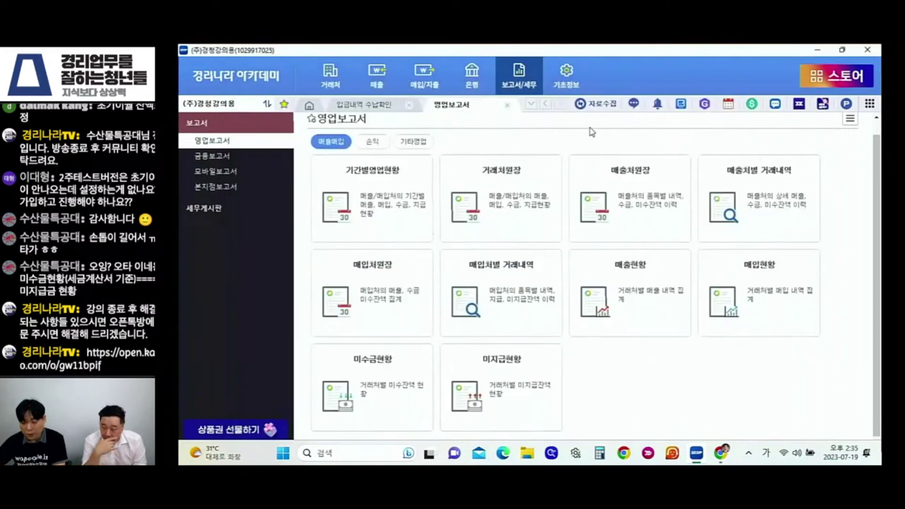
Step: Check the 2023-07-14 deposit from 가나다상사 and its confirmation details in the 입금내역 수납확인 list
left_click(472, 85)
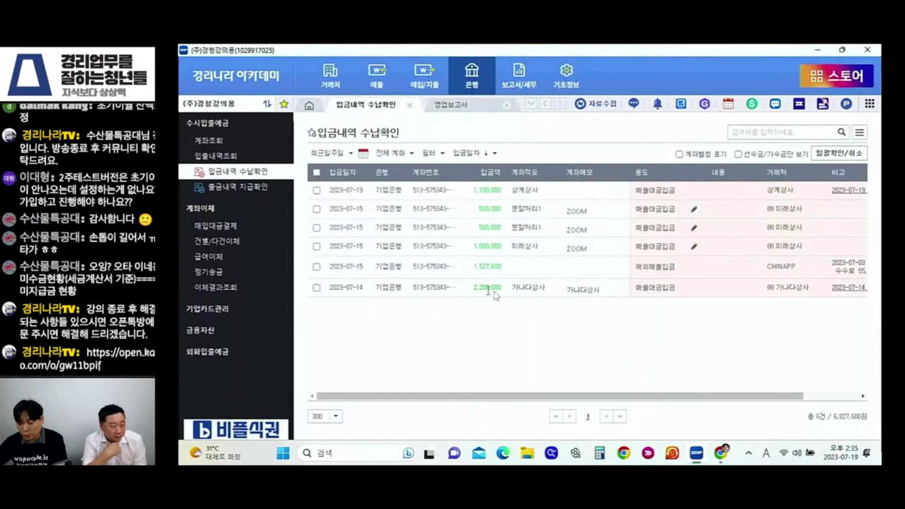
left_click_drag(486, 296, 610, 329)
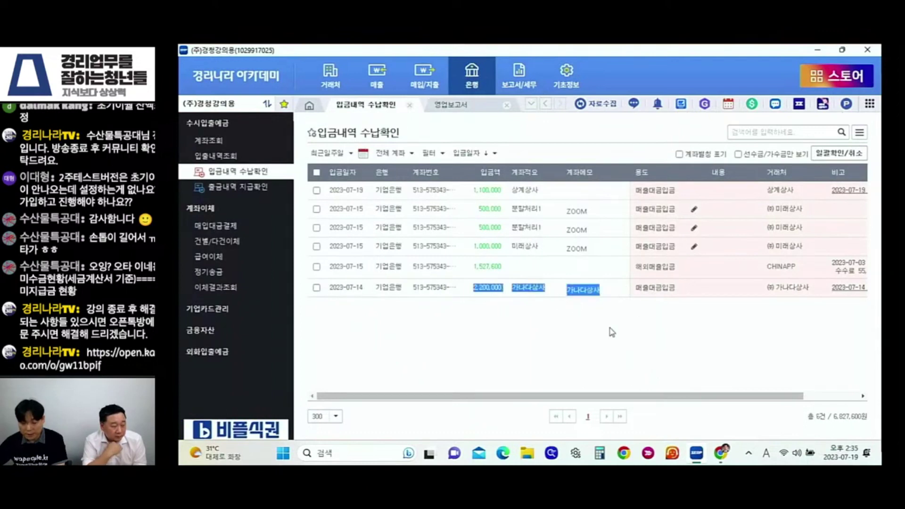
left_click_drag(685, 396, 778, 397)
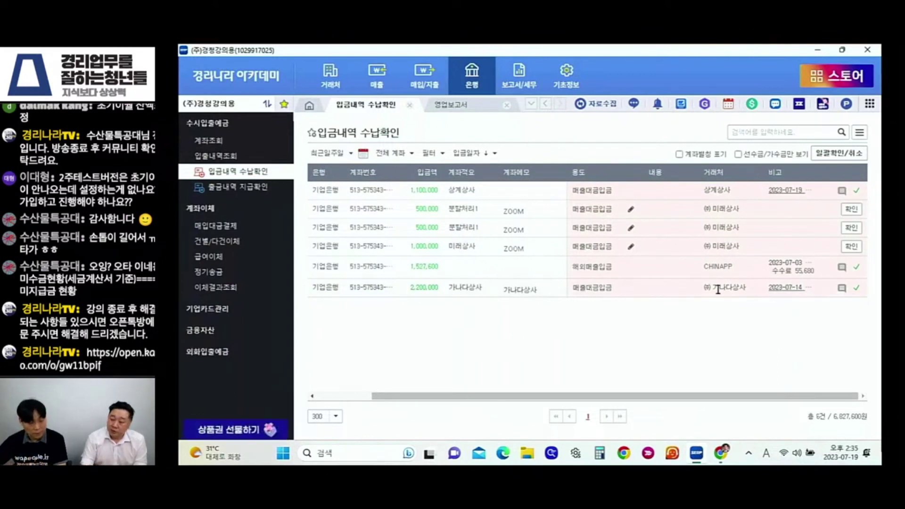
left_click_drag(630, 396, 575, 395)
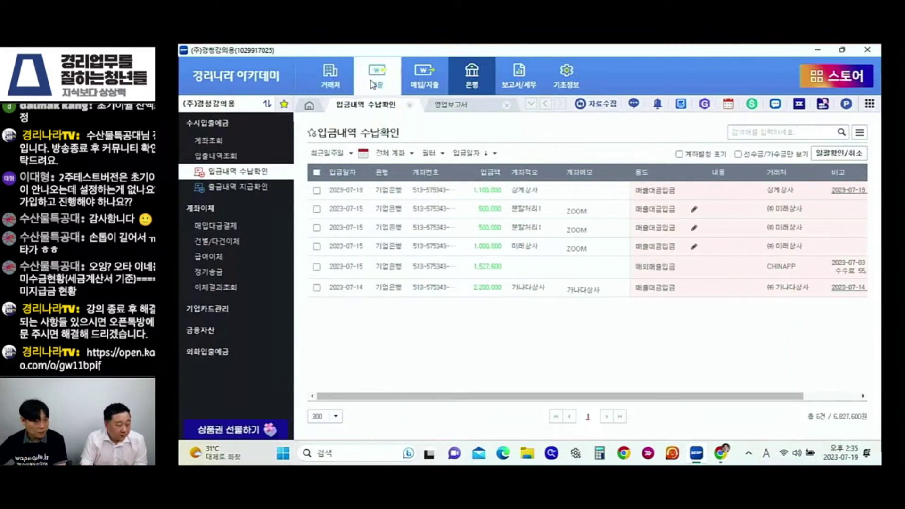
Step: Run the 거래명세표 기준 미수금현황 report again for ㈜가나다상사
left_click(477, 110)
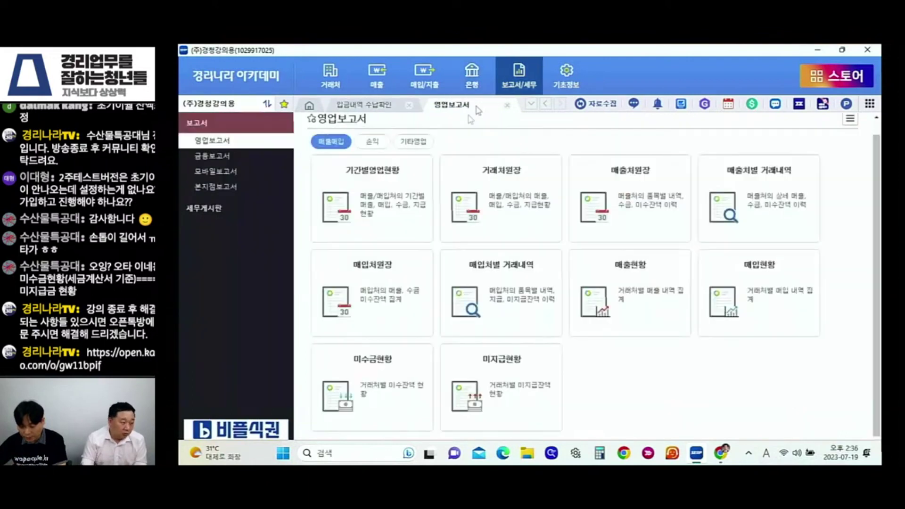
mouse_move(388, 409)
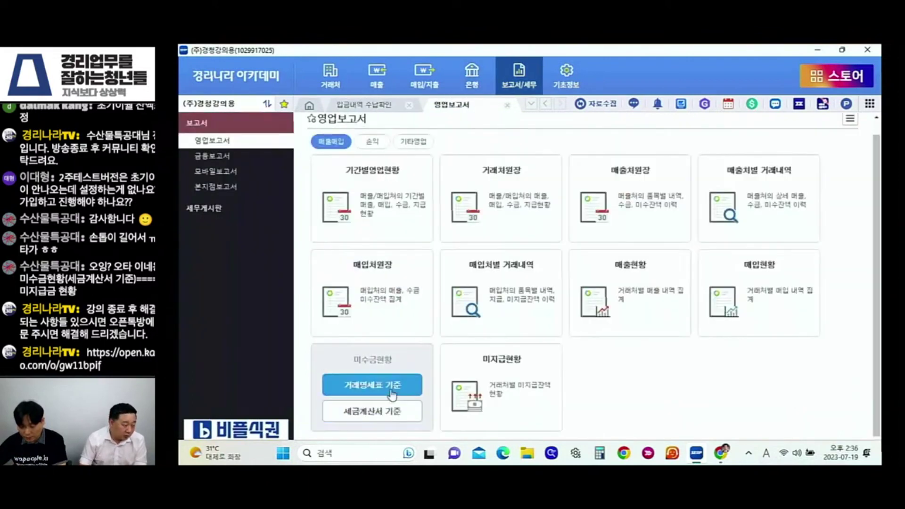
left_click(399, 385)
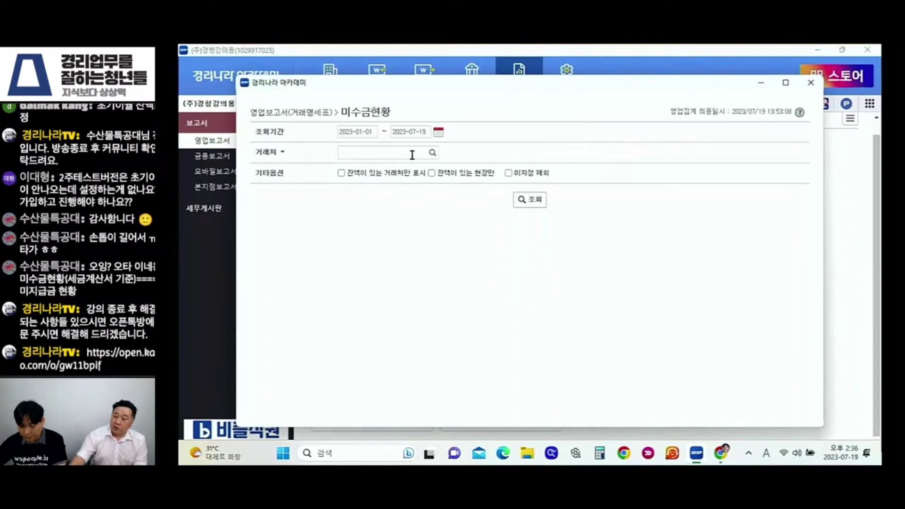
left_click(411, 154)
type("가나다")
left_click(416, 167)
left_click(540, 205)
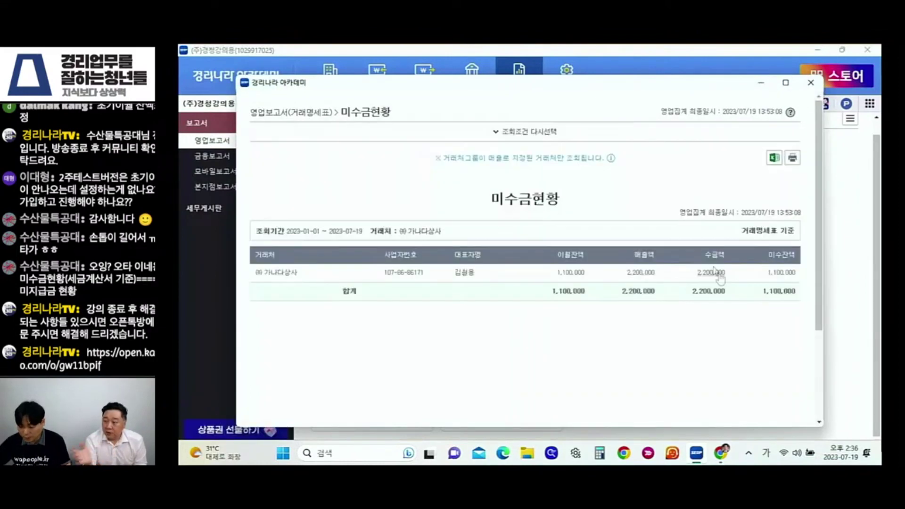
Step: Examine the 미수금 상세내역 behind the outstanding balance of ㈜가나다상사, focusing on the 초기이월 amount, and close it
left_click(779, 274)
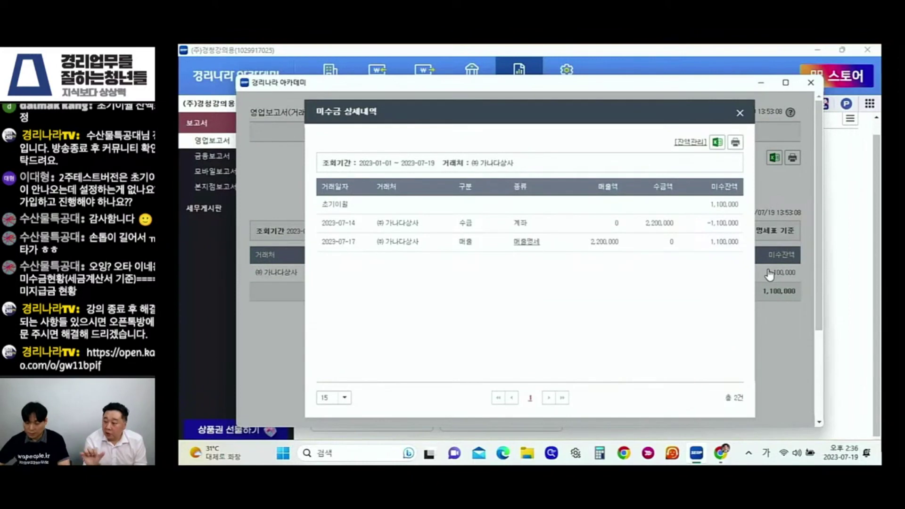
left_click_drag(710, 206, 741, 208)
left_click(742, 207)
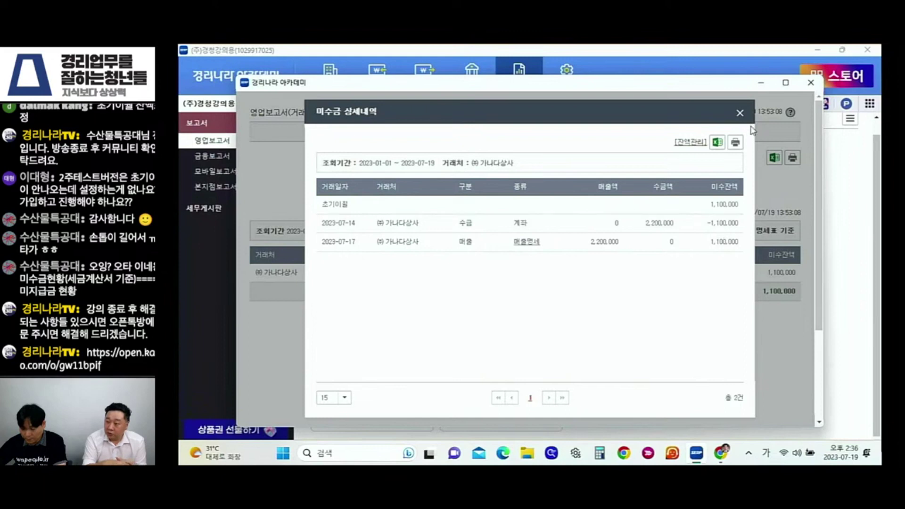
left_click(740, 113)
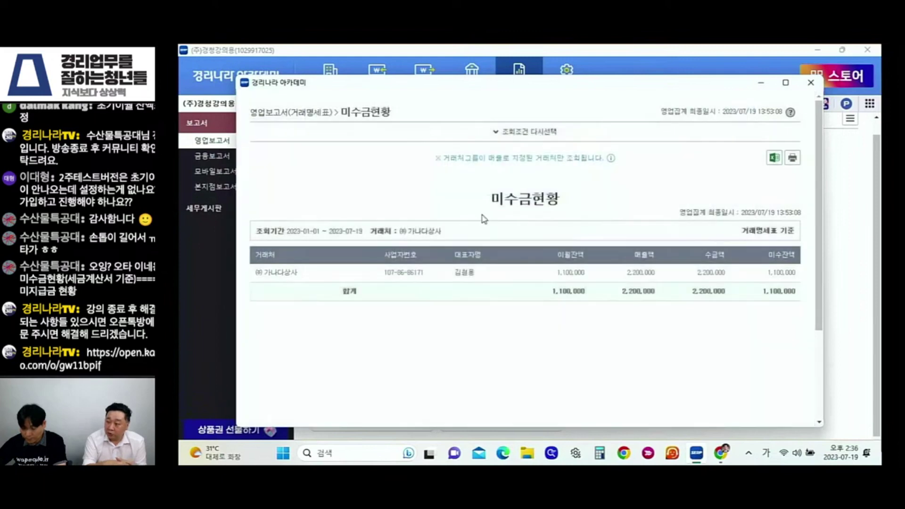
Step: Close the current report and run the 세금계산서 기준 미수금현황 report for ㈜가나다상사
left_click(811, 83)
left_click(399, 416)
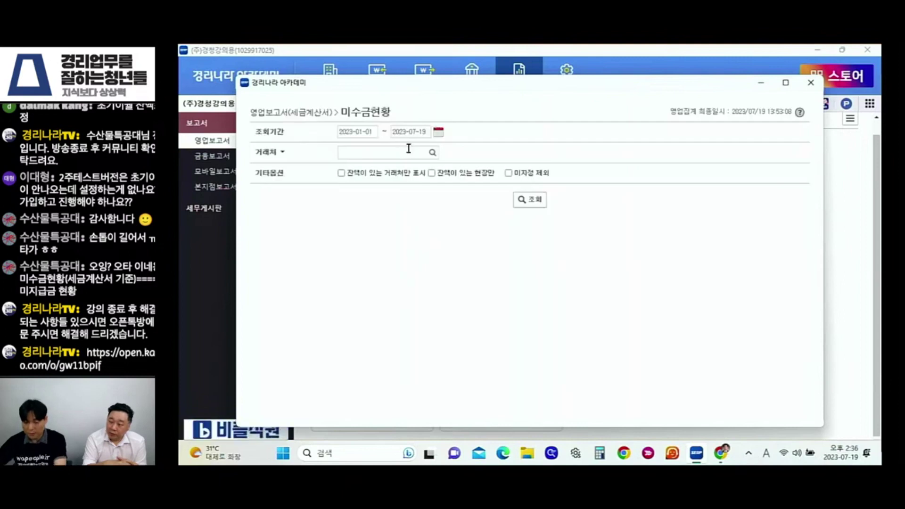
left_click(408, 151)
type("가나다")
left_click(401, 166)
left_click(531, 201)
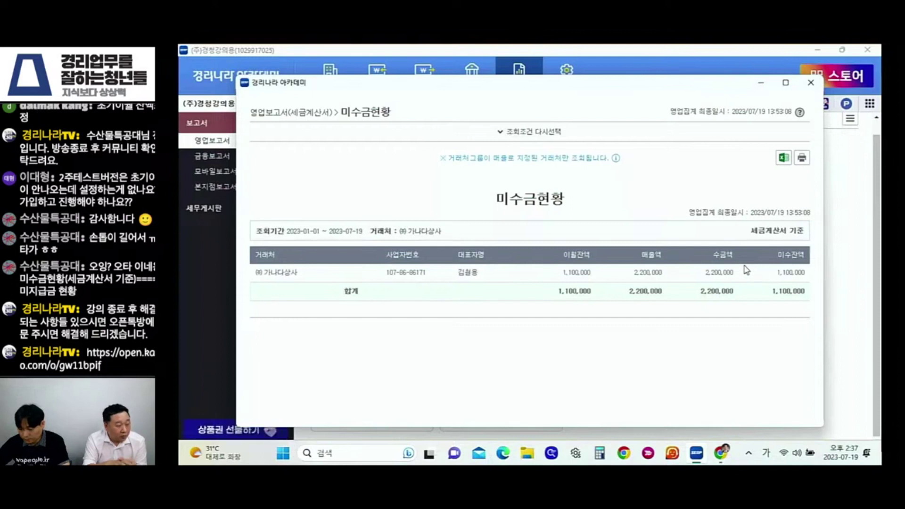
Step: Check the 미수금 상세내역 behind ㈜가나다상사's outstanding balance in the tax-invoice-based report, and close both the details and the report
left_click(792, 273)
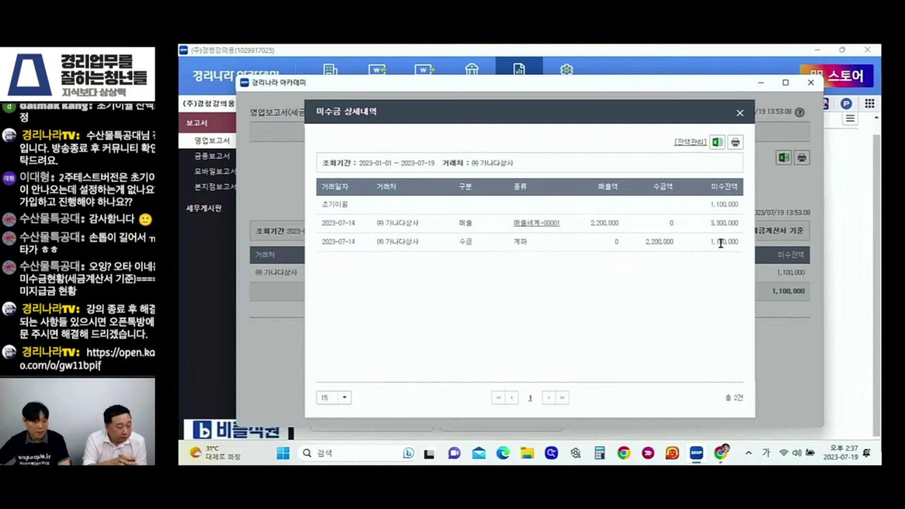
left_click(739, 114)
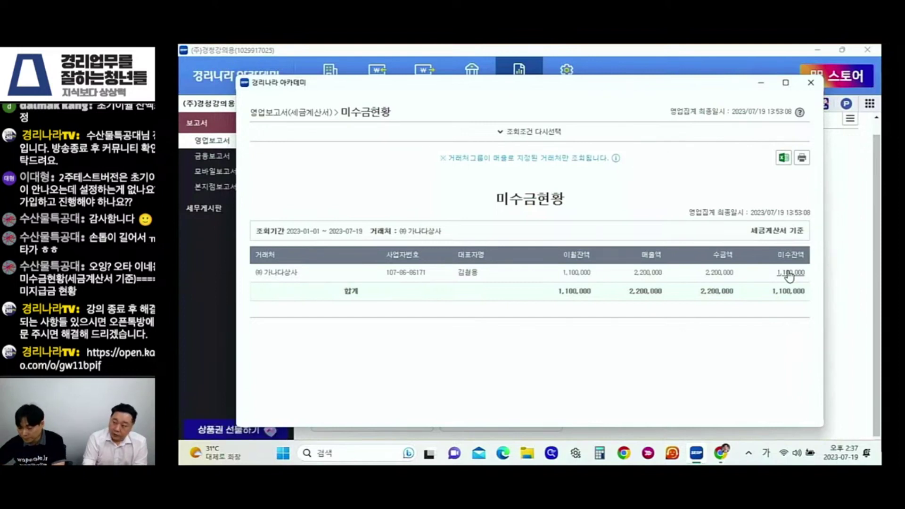
left_click(810, 83)
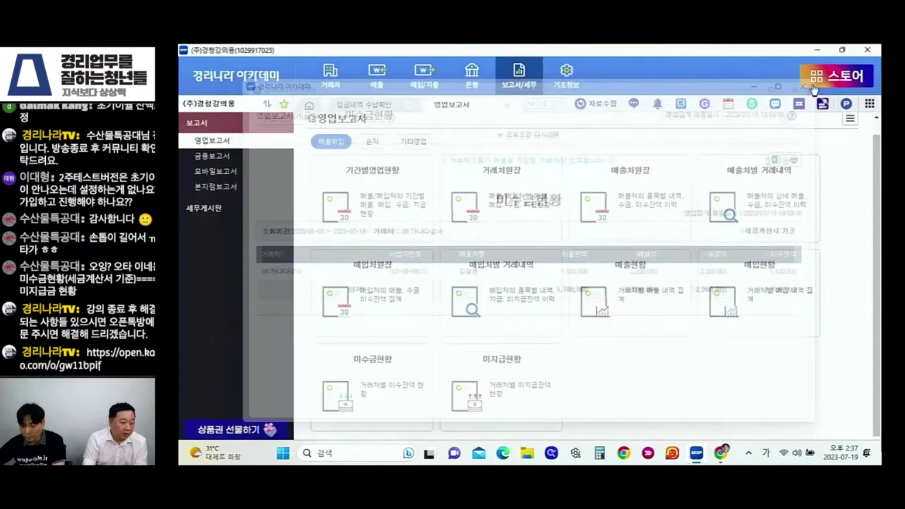
mouse_move(490, 264)
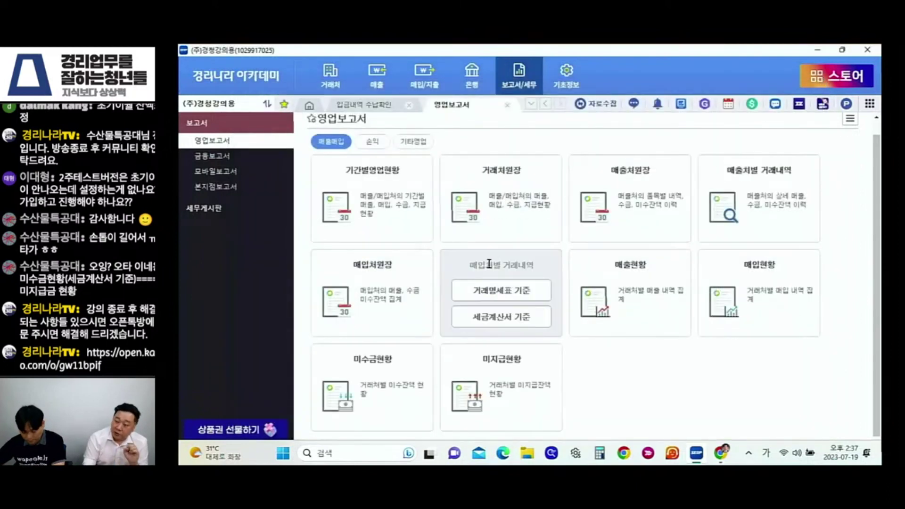
mouse_move(384, 361)
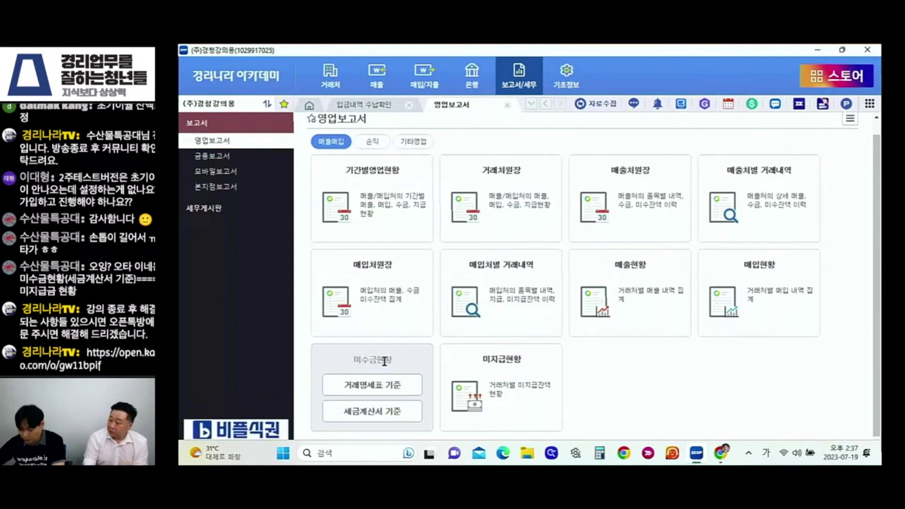
Step: Start a new 매출거래명세표 from the 매출거래 list with ㈜가나다상사 as the customer
left_click(331, 77)
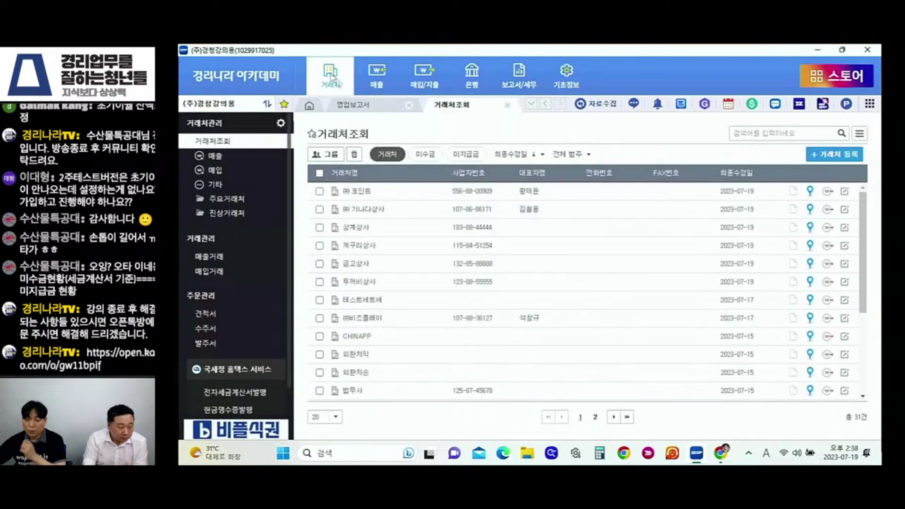
left_click(210, 257)
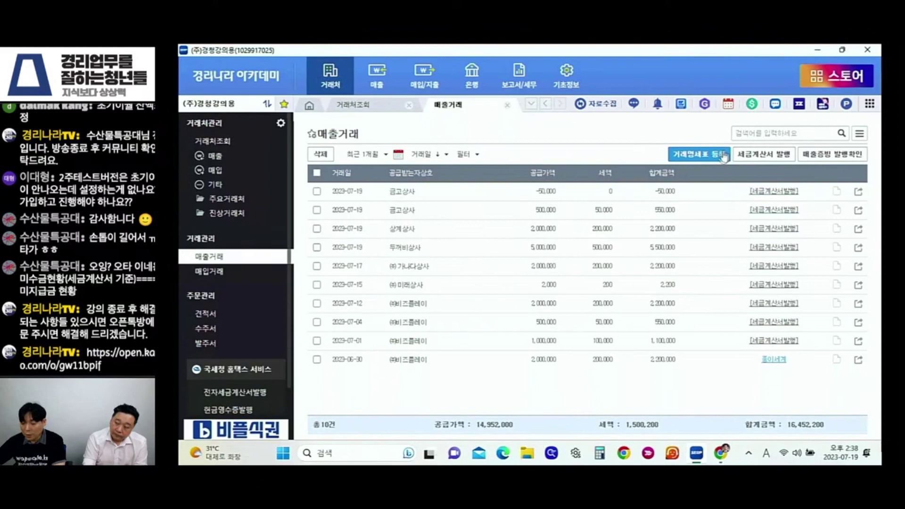
left_click(724, 157)
left_click(662, 178)
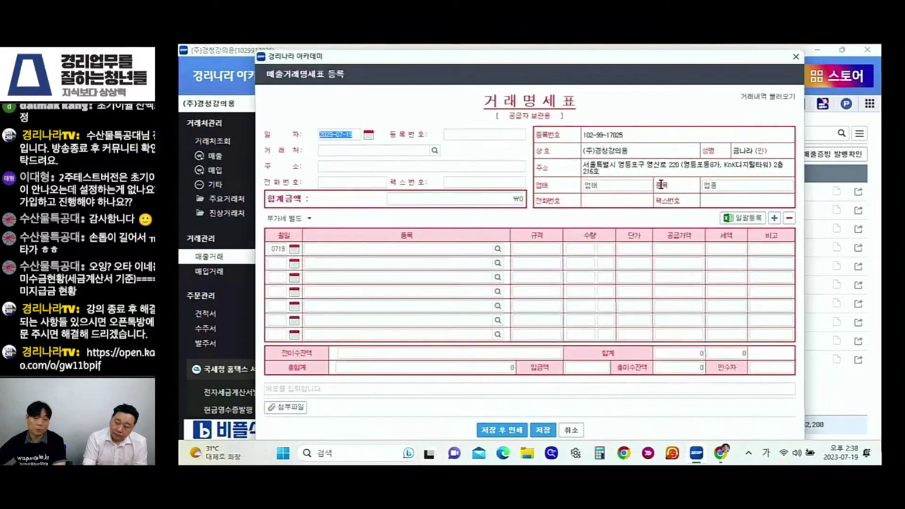
left_click(385, 149)
type("가나다")
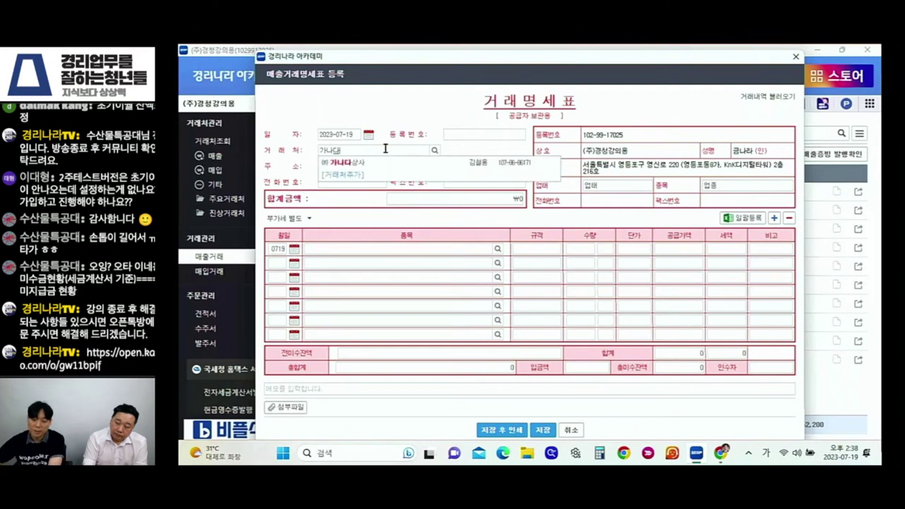
left_click(385, 164)
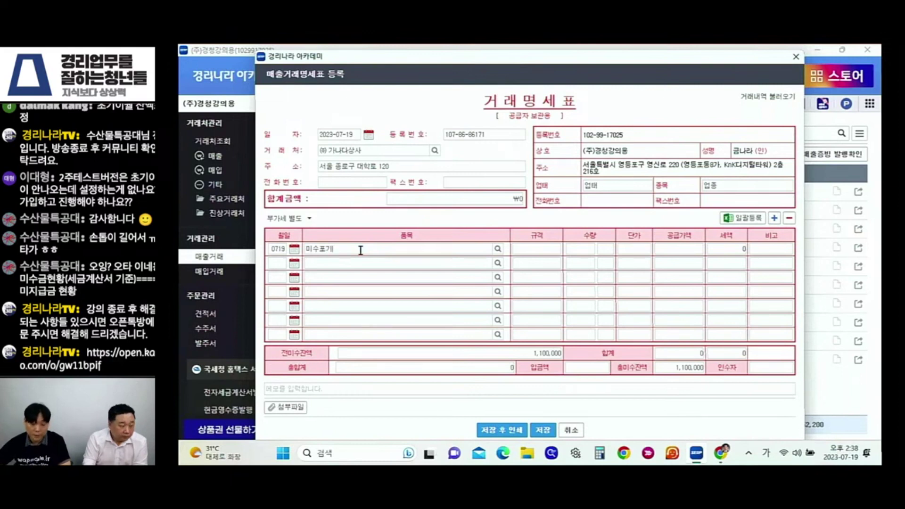
Step: Enter a 미수포기 item with a supply amount of -1,000,000 and save the statement without registering another
left_click(676, 251)
type("-1,000,000")
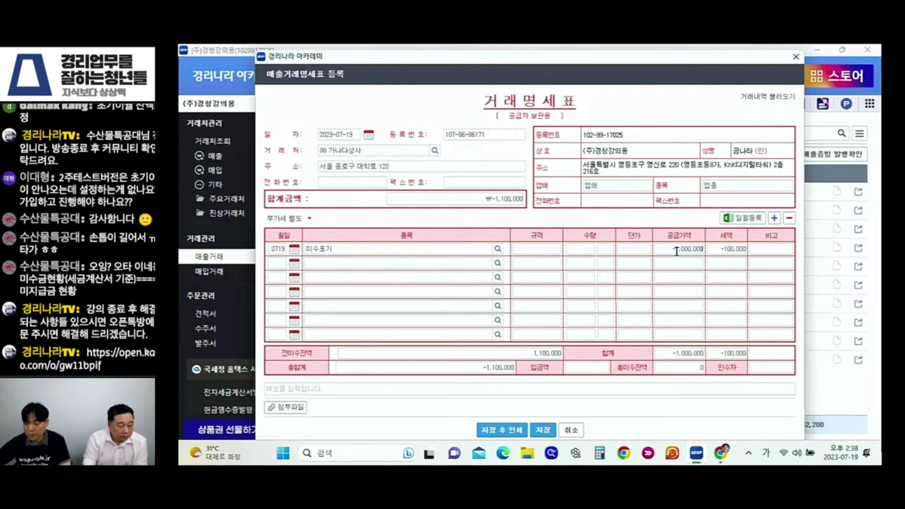
left_click(548, 429)
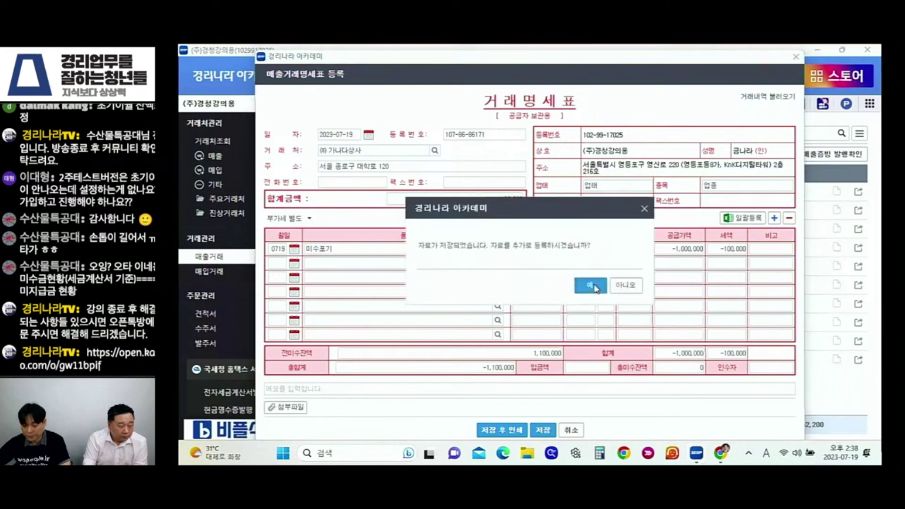
left_click(625, 285)
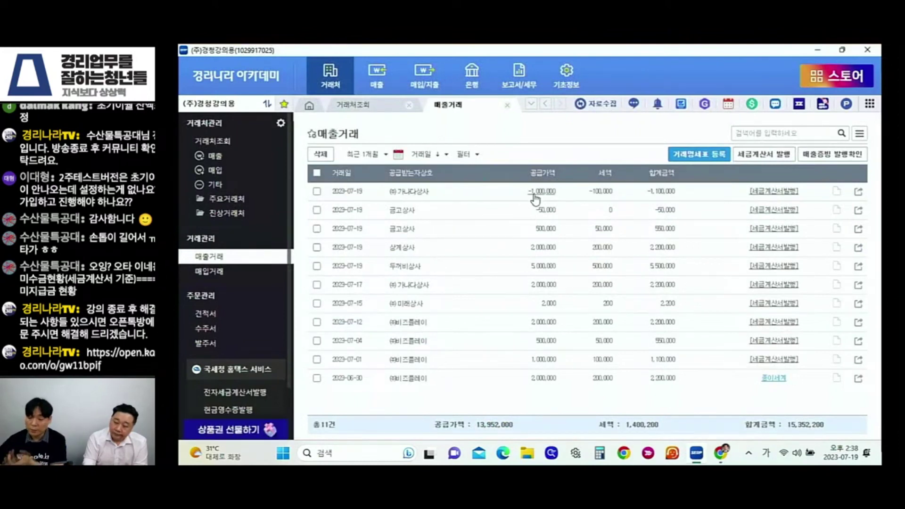
Step: Rerun the 거래명세표 기준 미수금현황 report for ㈜가나다상사 to include the saved 미수포기 statement
left_click(519, 85)
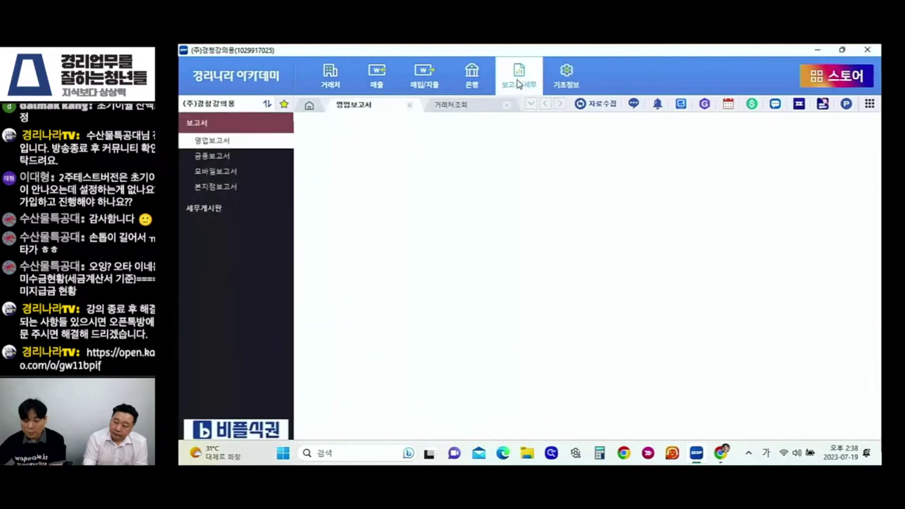
scroll(372, 197, "down", 1)
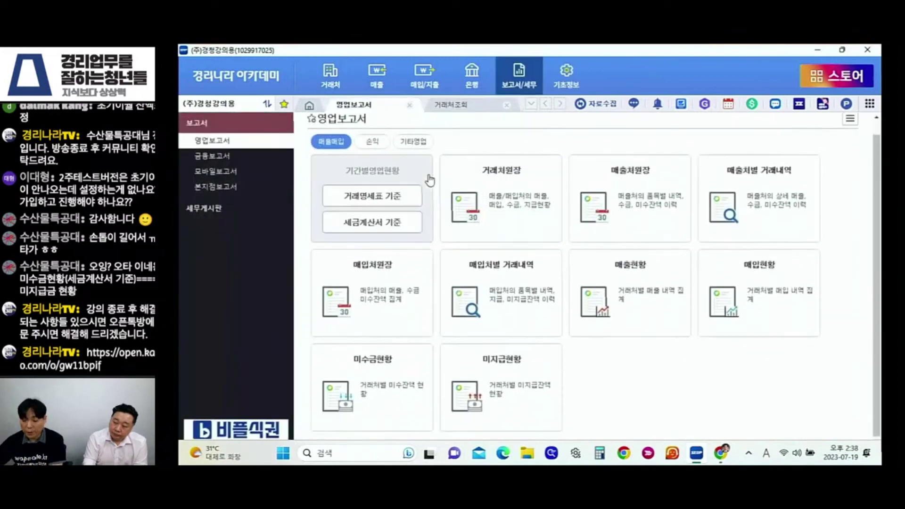
left_click(383, 392)
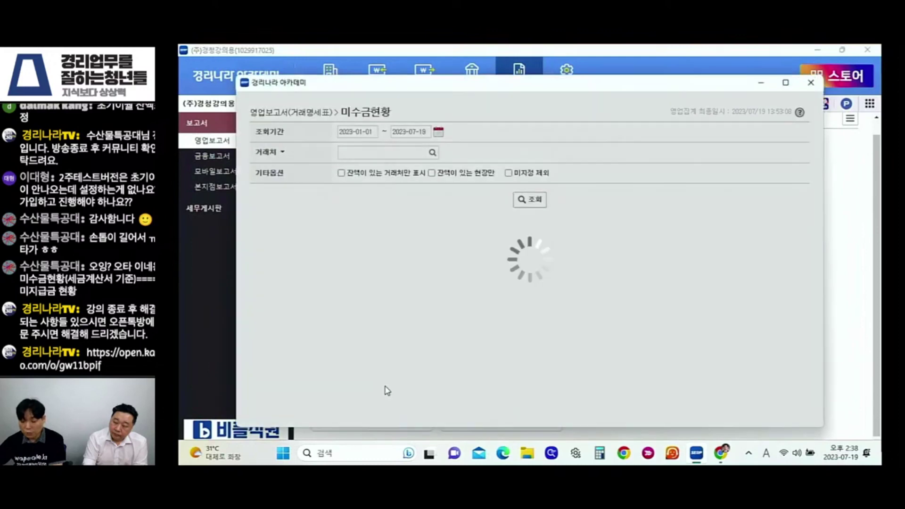
left_click(375, 154)
type("가나")
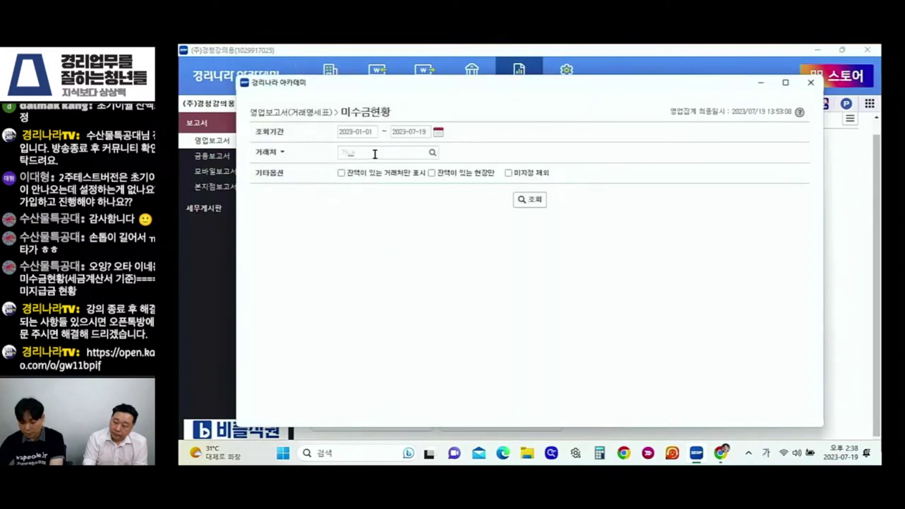
type("다")
left_click(382, 166)
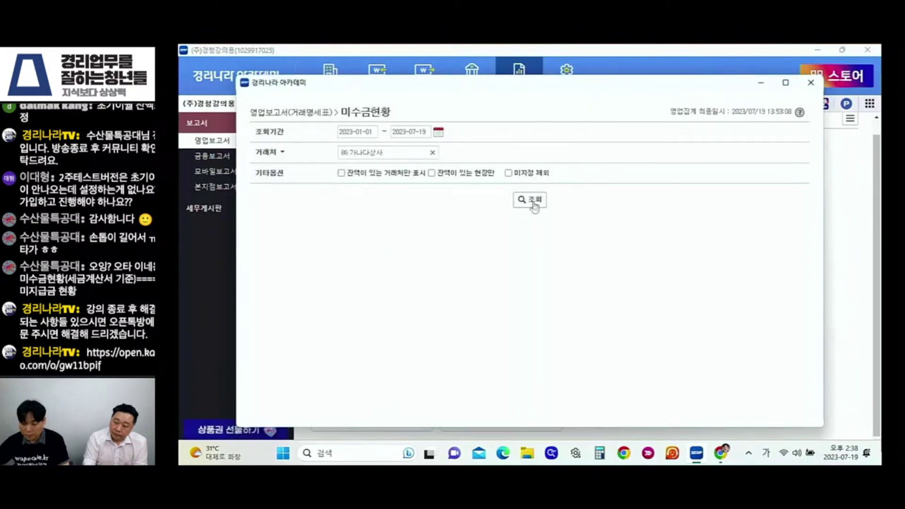
left_click(527, 199)
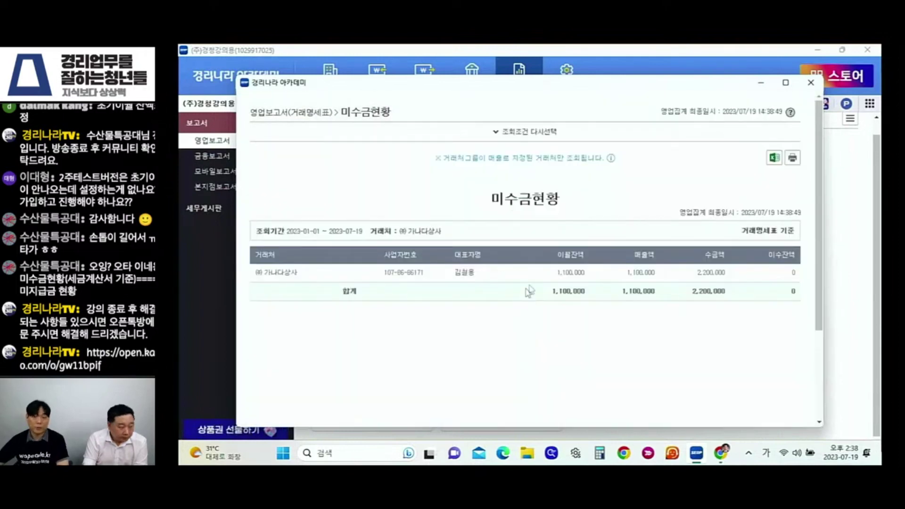
Step: Review the 미수금 상세내역 of ㈜가나다상사 for the effect of the 미수포기 entry, and close the details and report
left_click(793, 274)
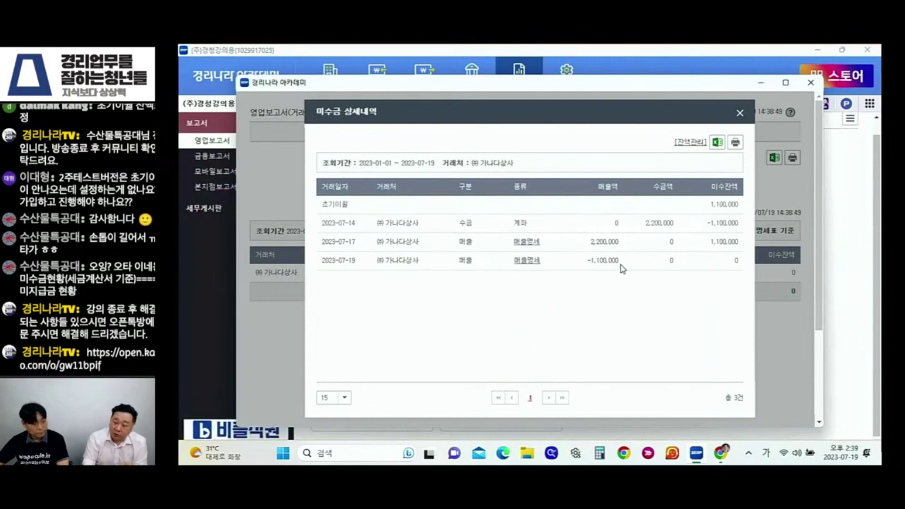
left_click(740, 113)
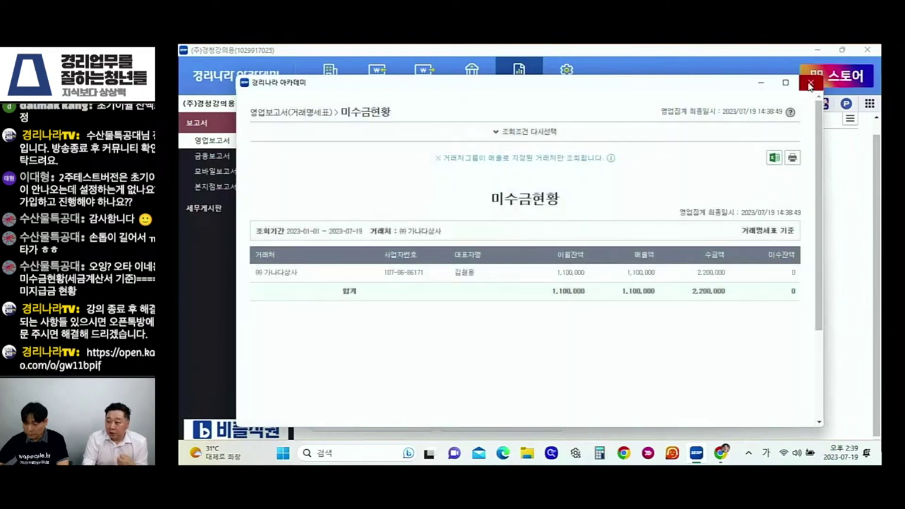
left_click(810, 82)
Step: Open the 품목별 판매현황 report from the 기타영업 reports and choose 미수포기 as its item
left_click(414, 143)
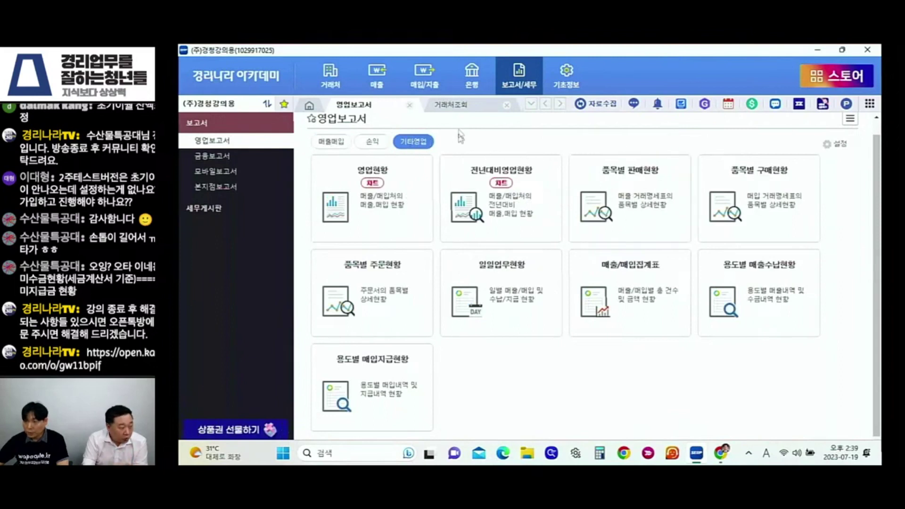
left_click(625, 192)
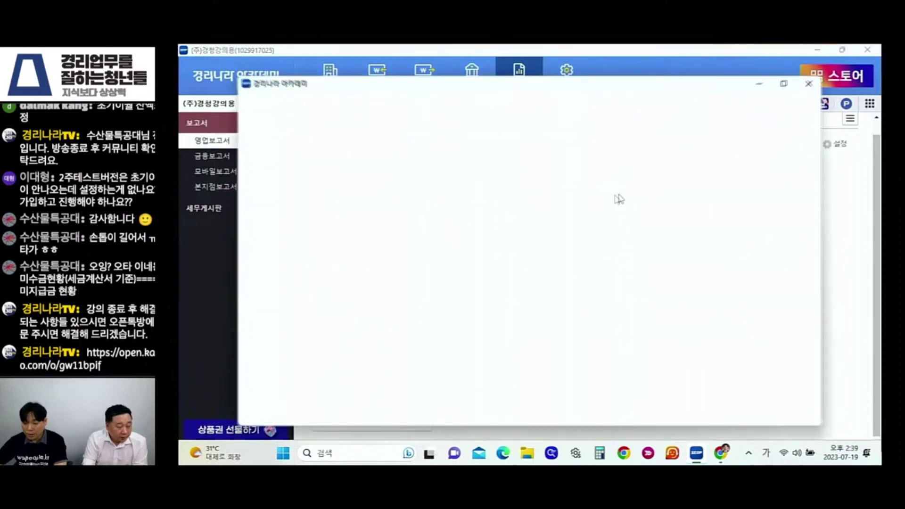
left_click(432, 152)
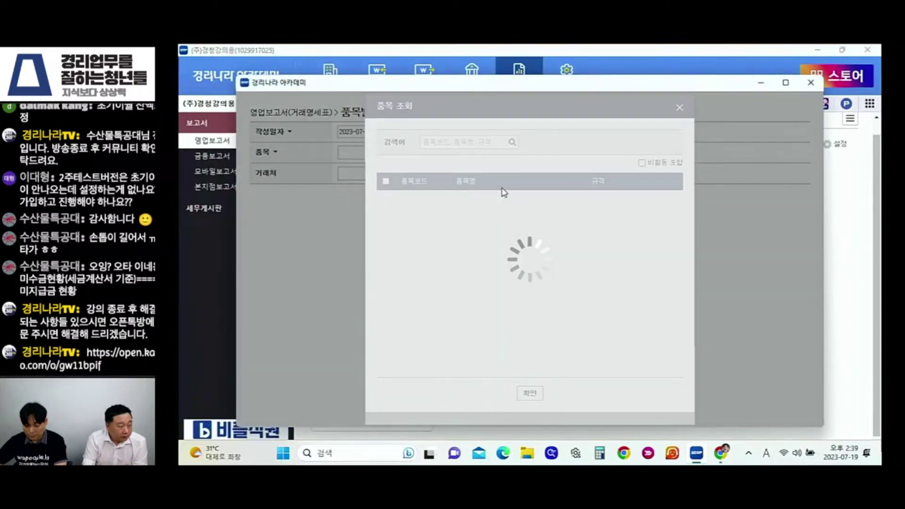
left_click(385, 218)
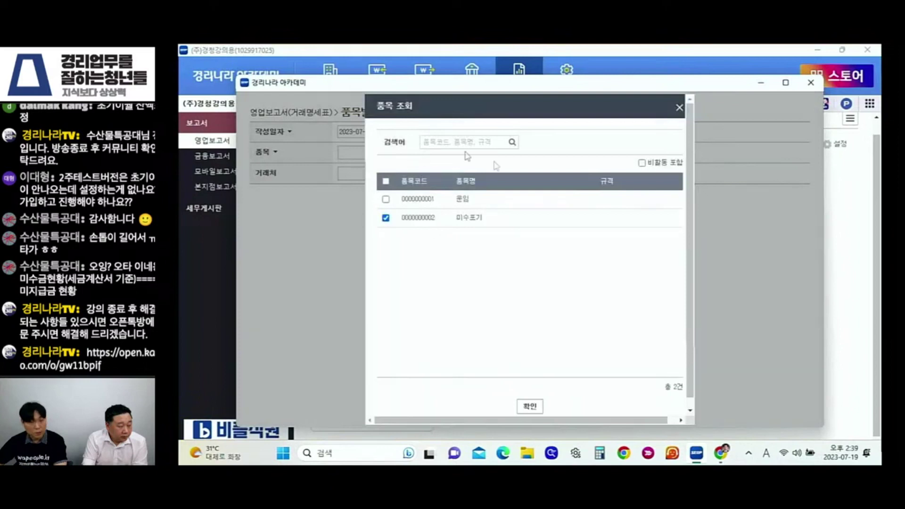
left_click(531, 405)
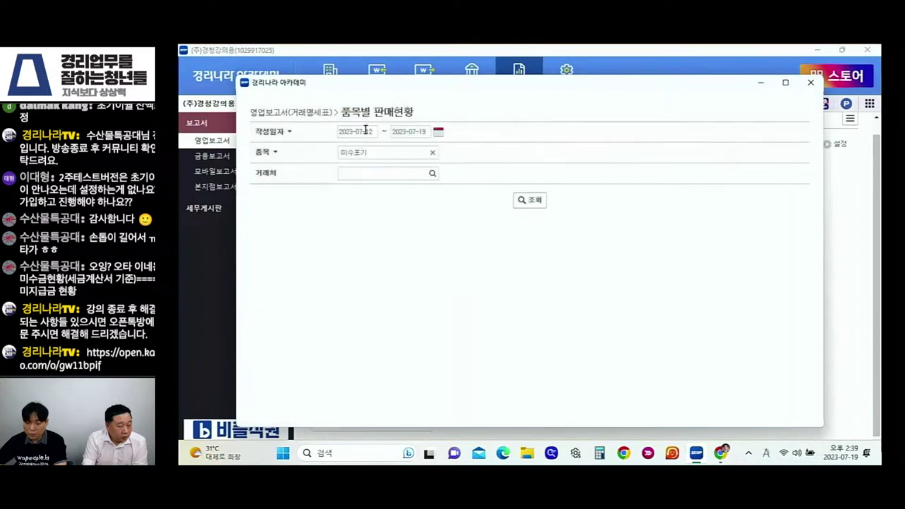
Step: Set the report's start date to 2023-01-01, run it for 미수포기 and close it
left_click(368, 131)
left_click(424, 149)
left_click(422, 170)
left_click(422, 148)
left_click(420, 161)
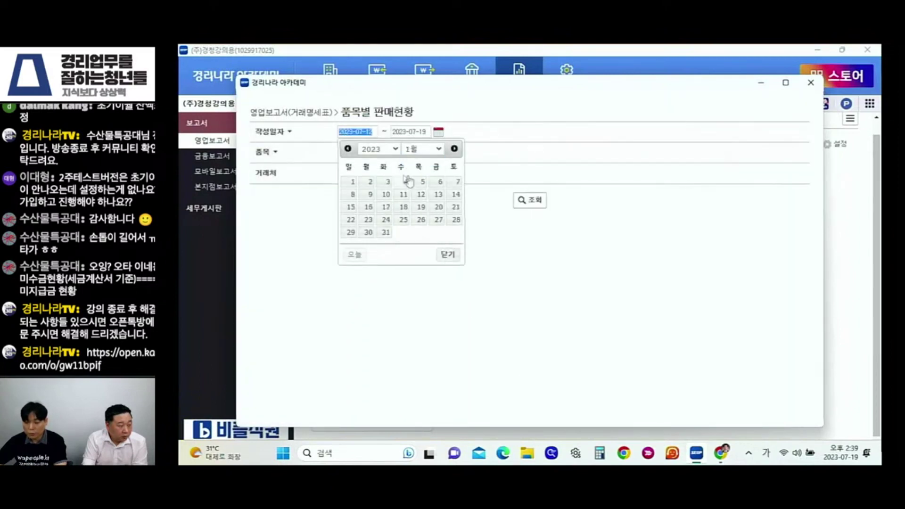
left_click(354, 183)
left_click(531, 201)
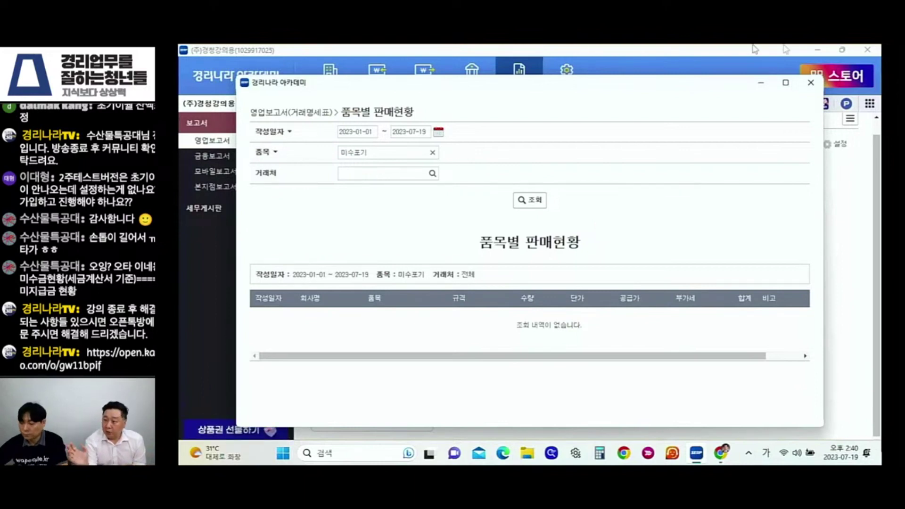
left_click(811, 83)
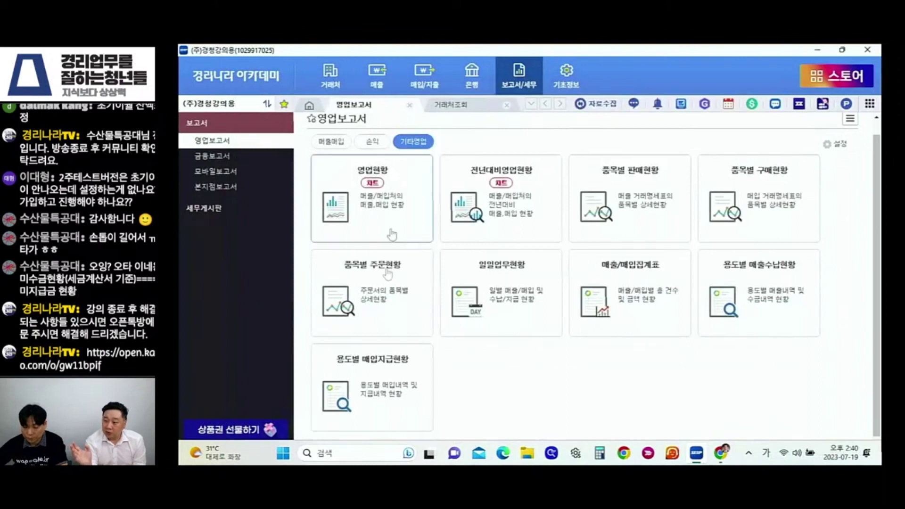
Step: Open the 세금계산서 기준 미수금현황 report from the 영업보고서 and run it for ㈜가나다상사
left_click(409, 104)
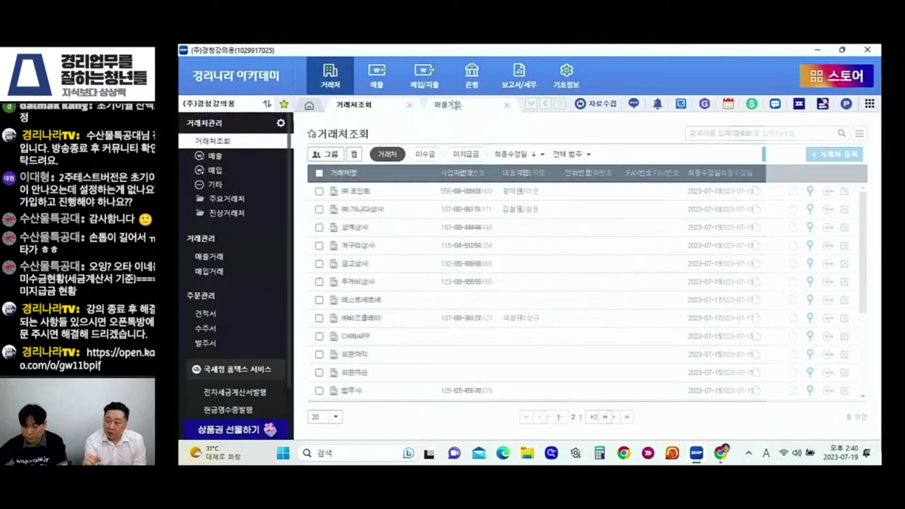
left_click(389, 85)
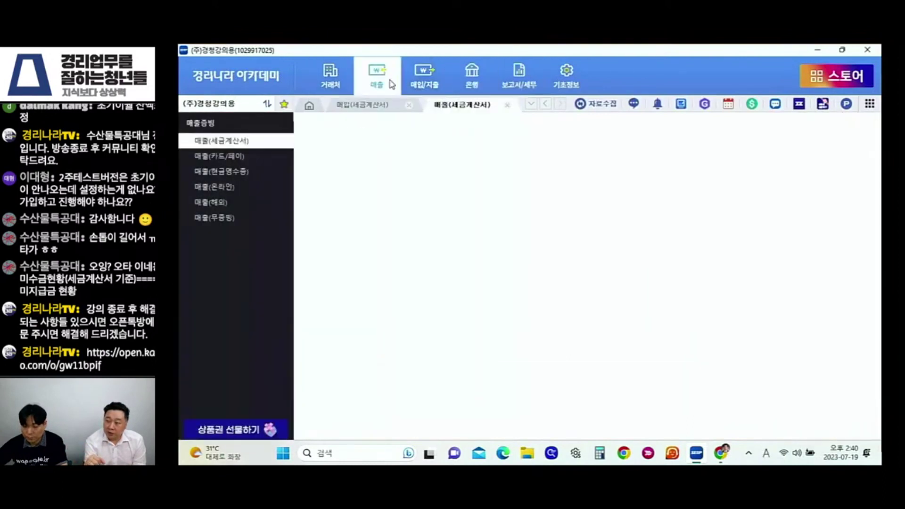
left_click(519, 78)
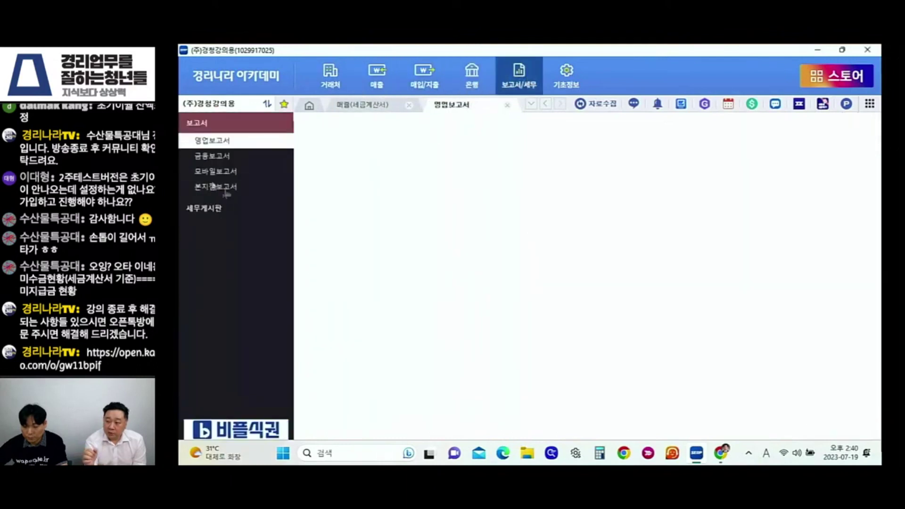
left_click(384, 424)
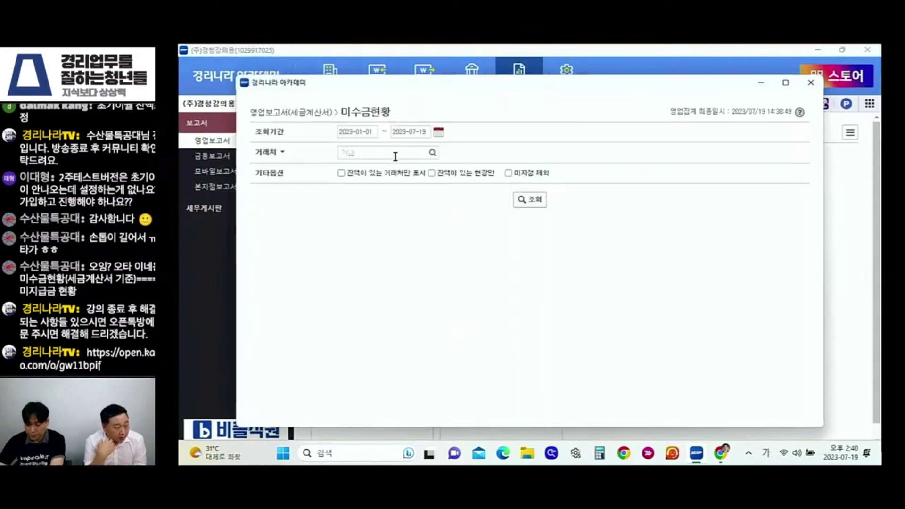
left_click(395, 153)
left_click(396, 164)
left_click(530, 199)
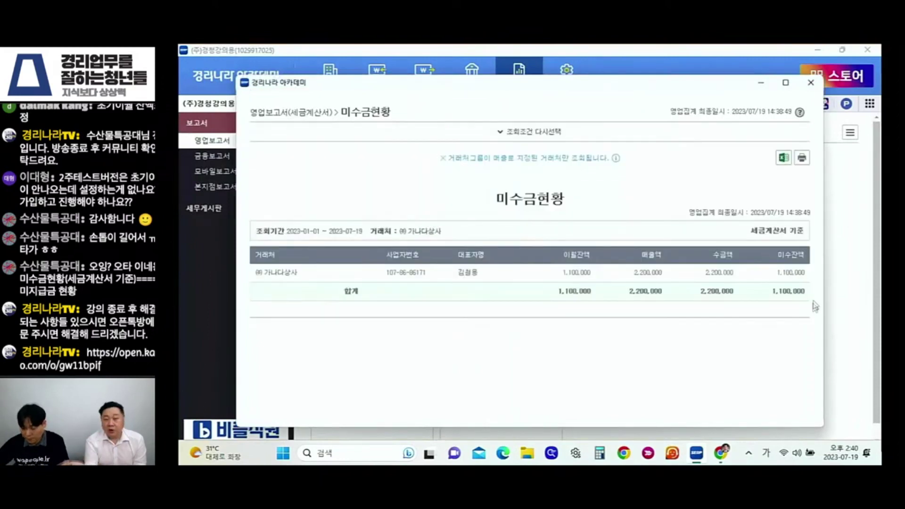
Step: Review the 미수금 상세내역 of ㈜가나다상사 on the tax-invoice basis, and close the report and all open pages
left_click(799, 275)
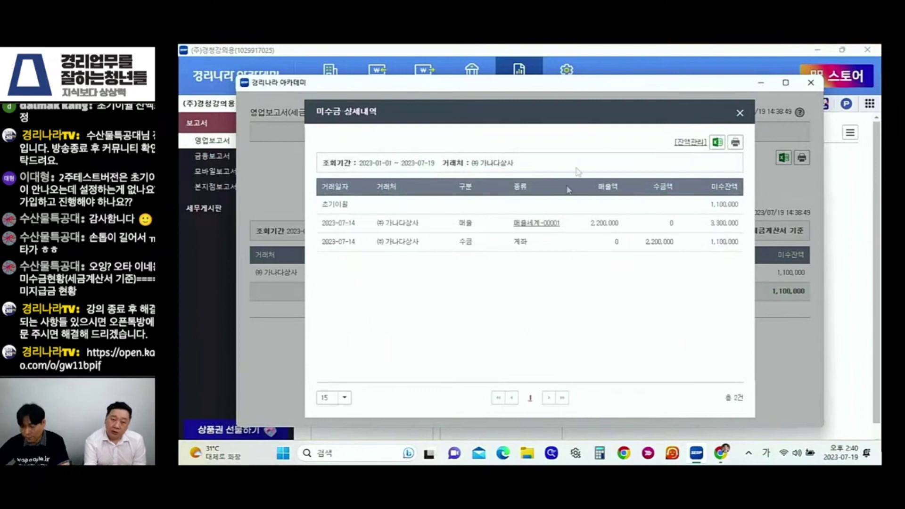
left_click(740, 113)
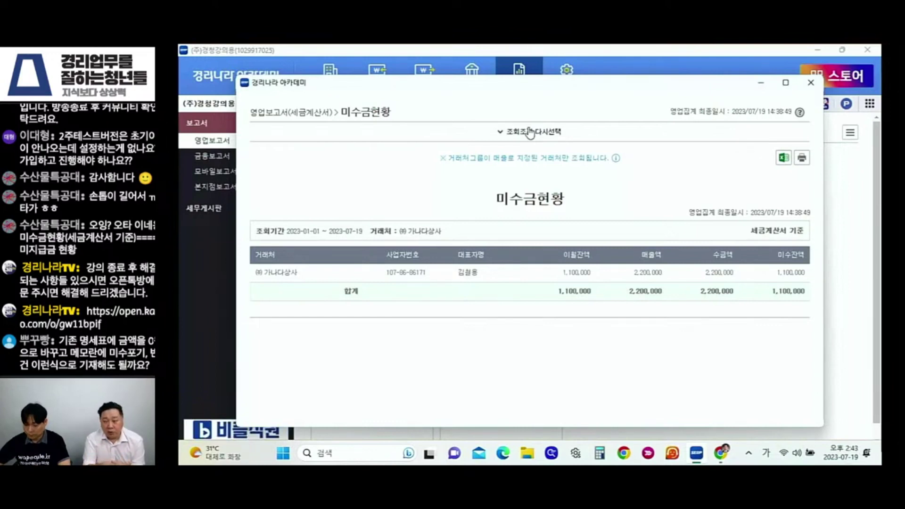
left_click(811, 83)
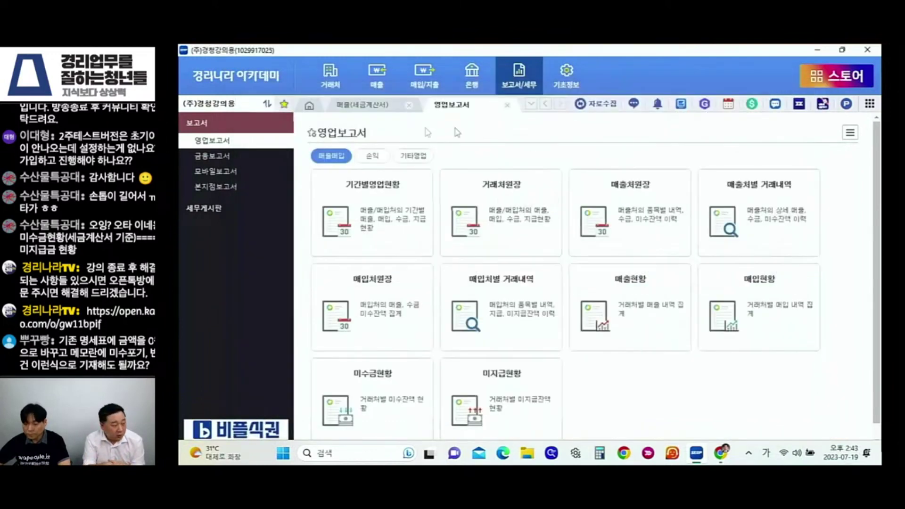
left_click(409, 105)
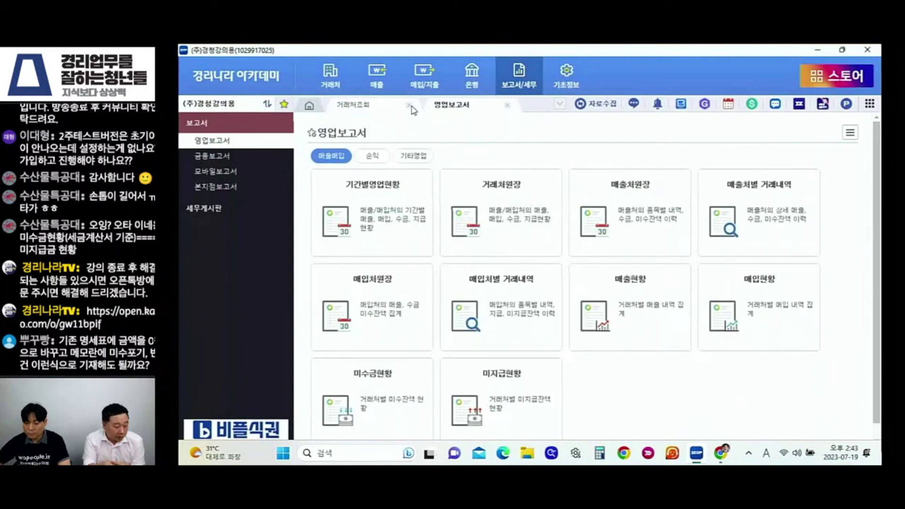
left_click(410, 106)
left_click(410, 106)
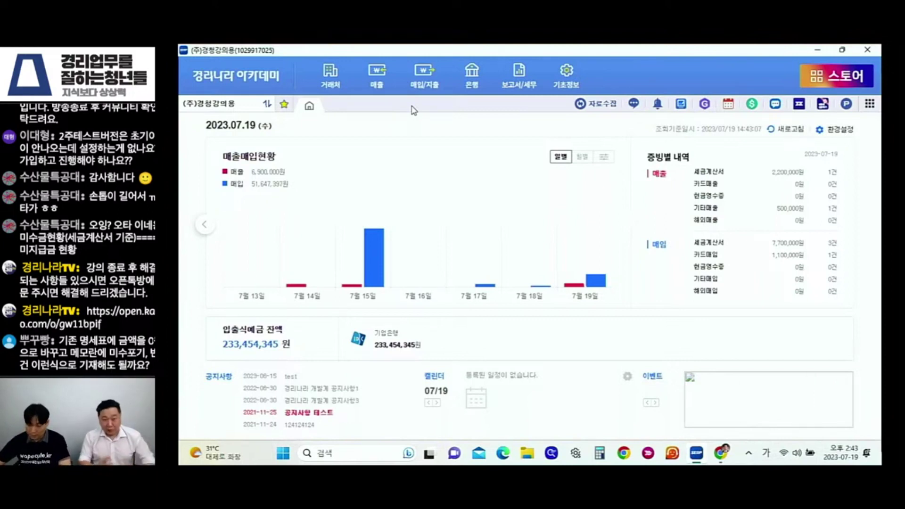
Step: Open the 매출거래 list under the customer management area and search it for 두꺼비
left_click(338, 88)
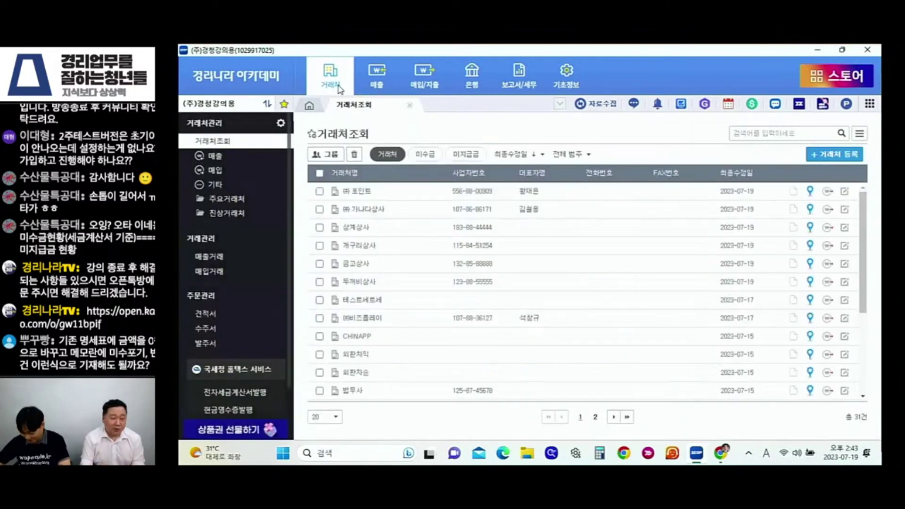
left_click(222, 256)
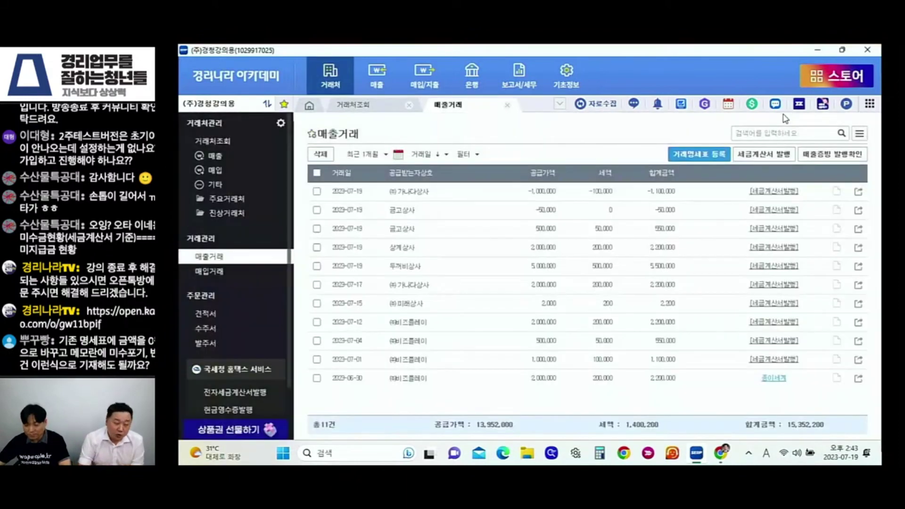
left_click(777, 132)
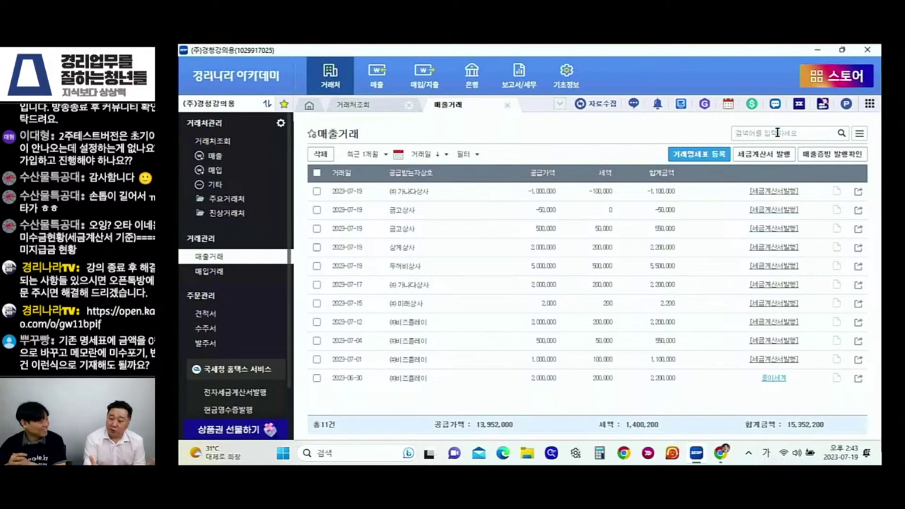
left_click(777, 133)
type("두꺼비")
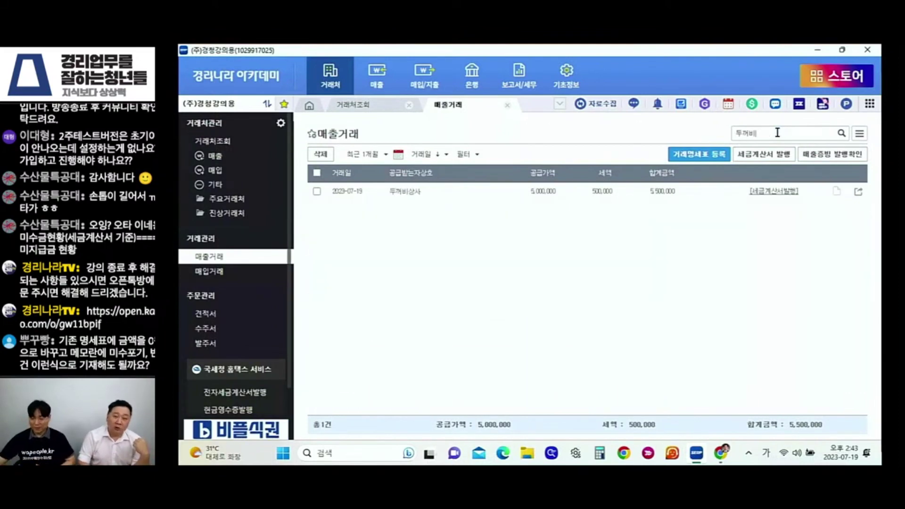
Step: View the 거래명세표 of 두꺼비상사 dated 2023-07-19 and close it
double_click(545, 192)
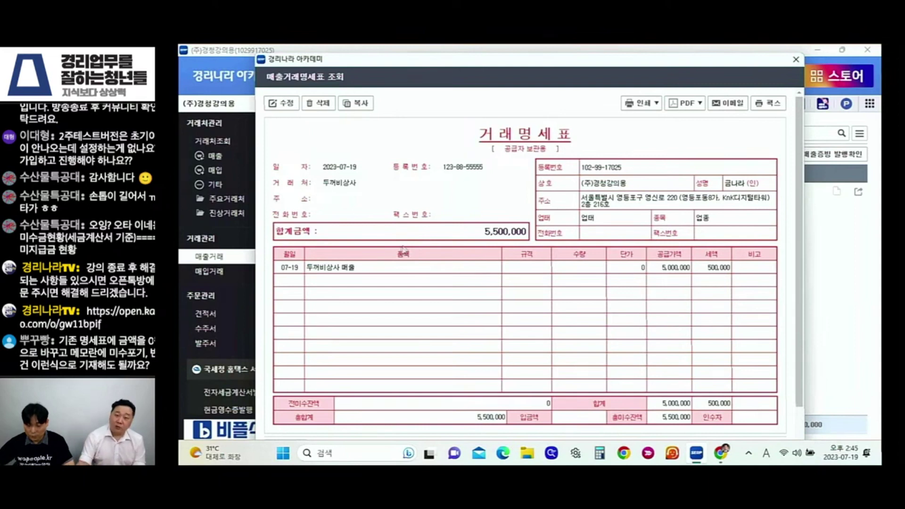
left_click_drag(323, 183, 347, 186)
left_click(368, 190)
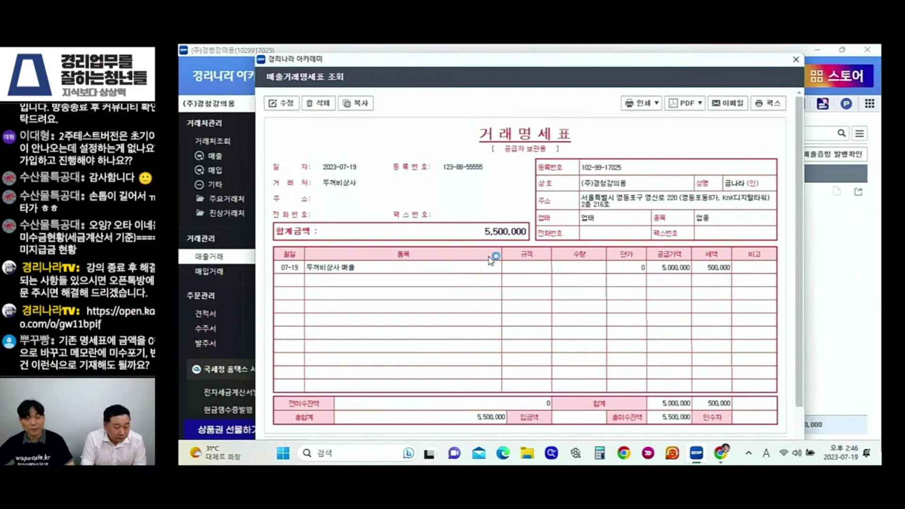
left_click(796, 60)
Step: Reopen the 매출거래 list and filter it by 두꺼비 again
left_click(515, 89)
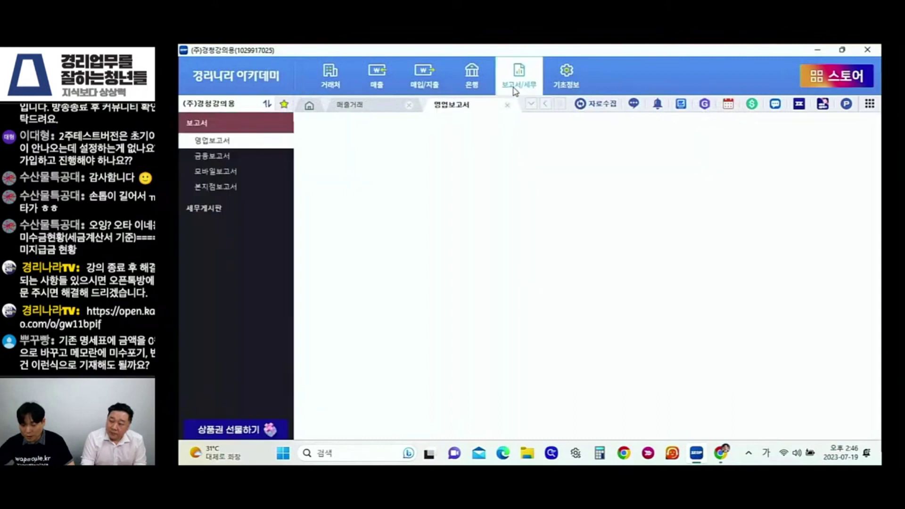
left_click(335, 72)
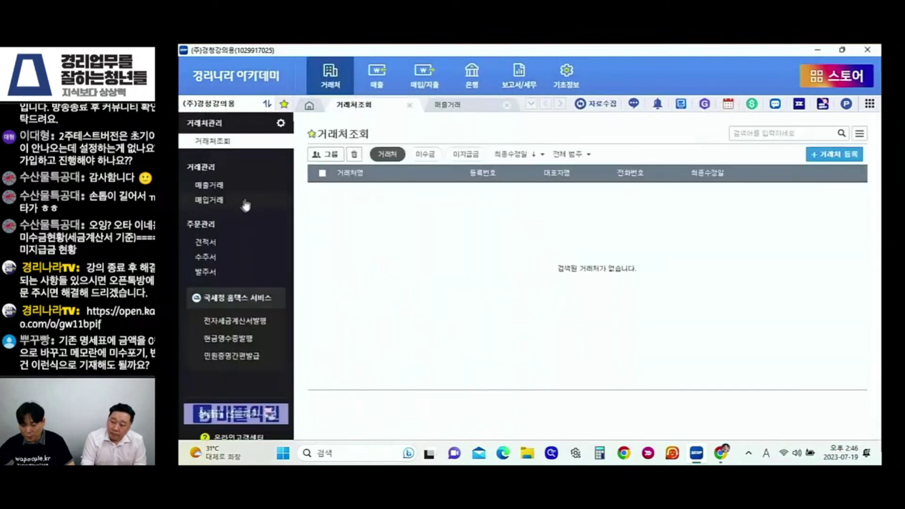
left_click(210, 257)
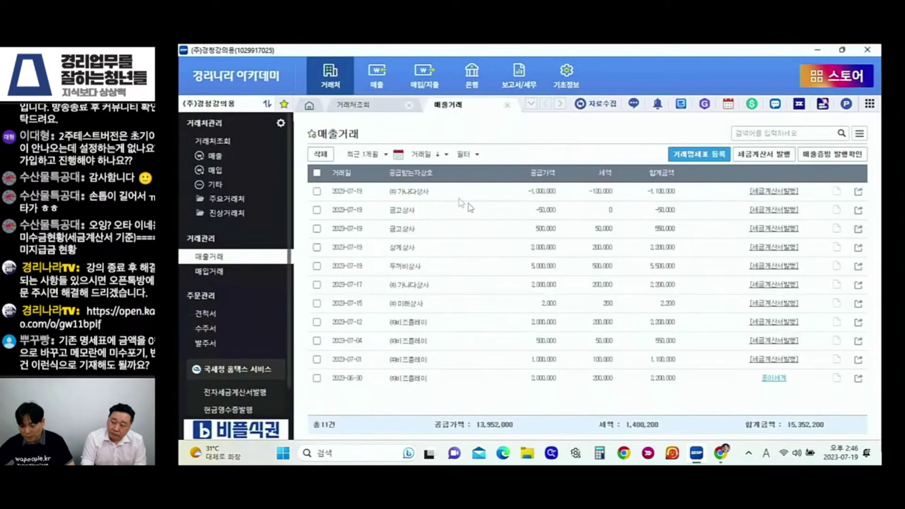
left_click(767, 133)
type("ㅗ두꺼비")
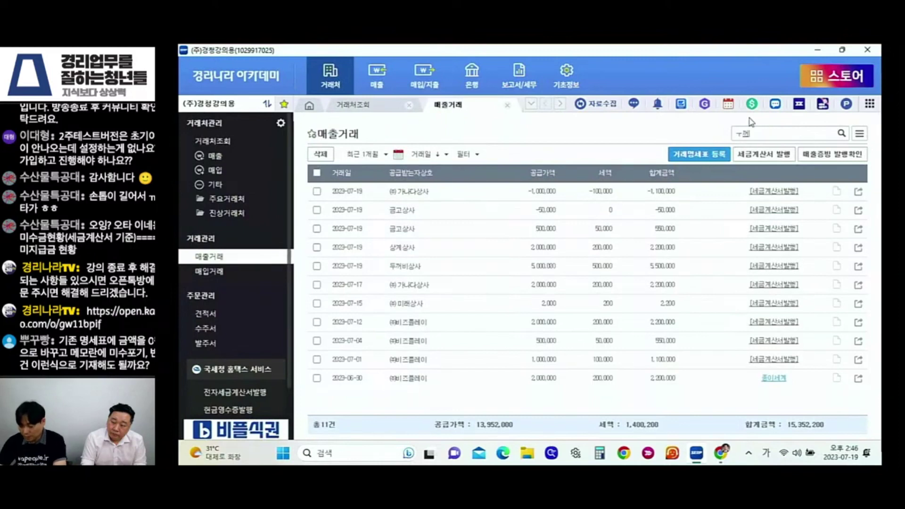
key("Return")
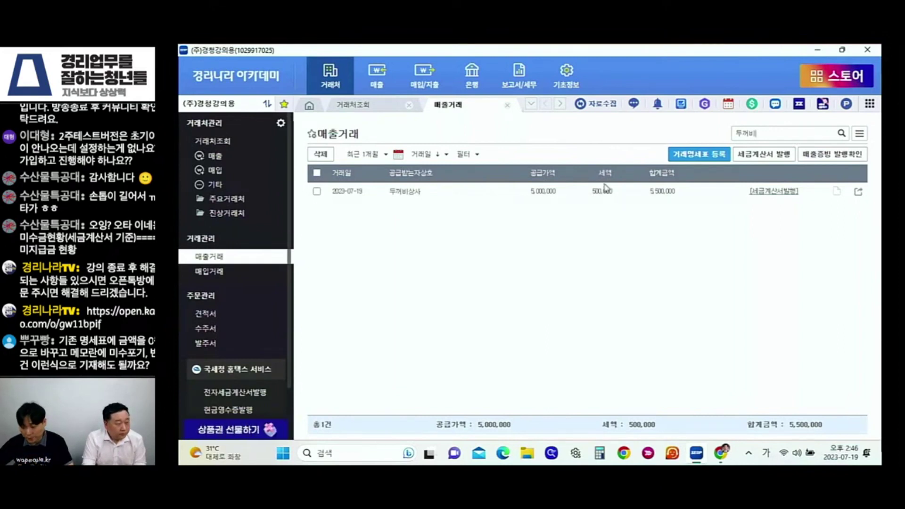
Step: Switch to the 거래처조회 list and look up 두꺼비상사 by searching for 두꺼비
left_click(351, 110)
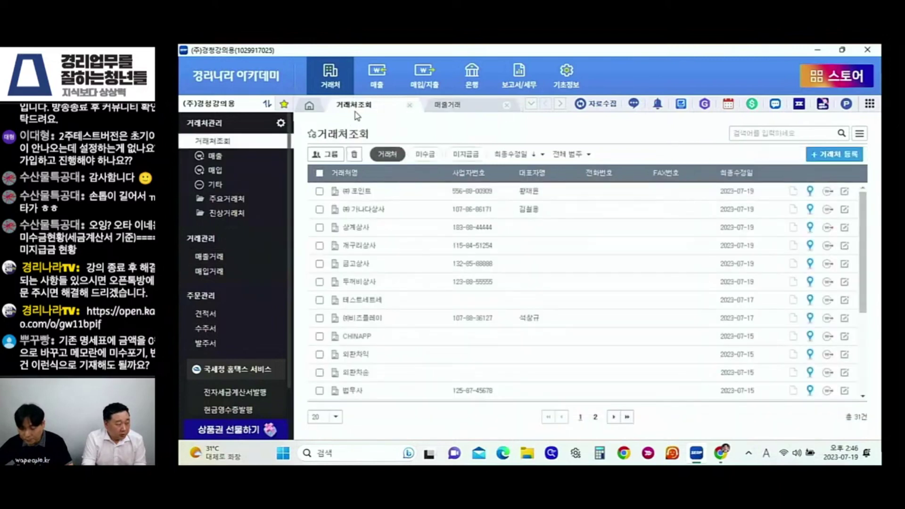
left_click(471, 106)
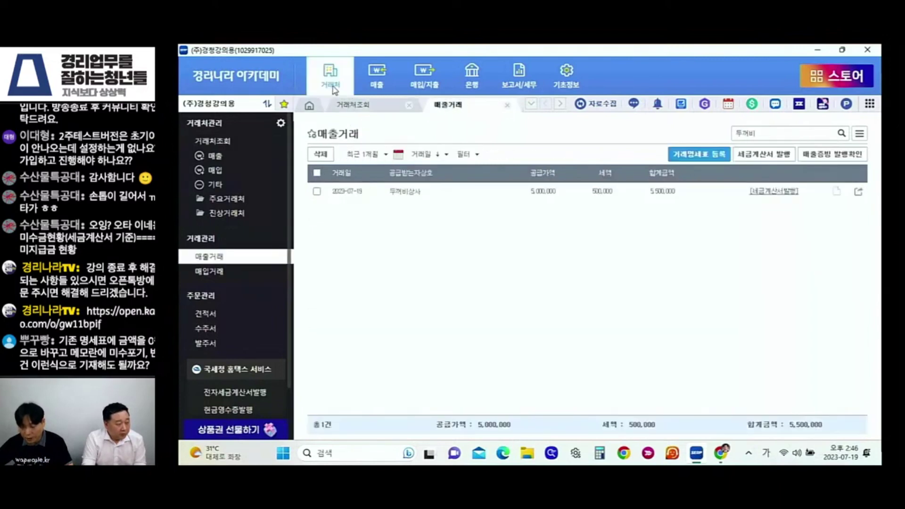
left_click(334, 88)
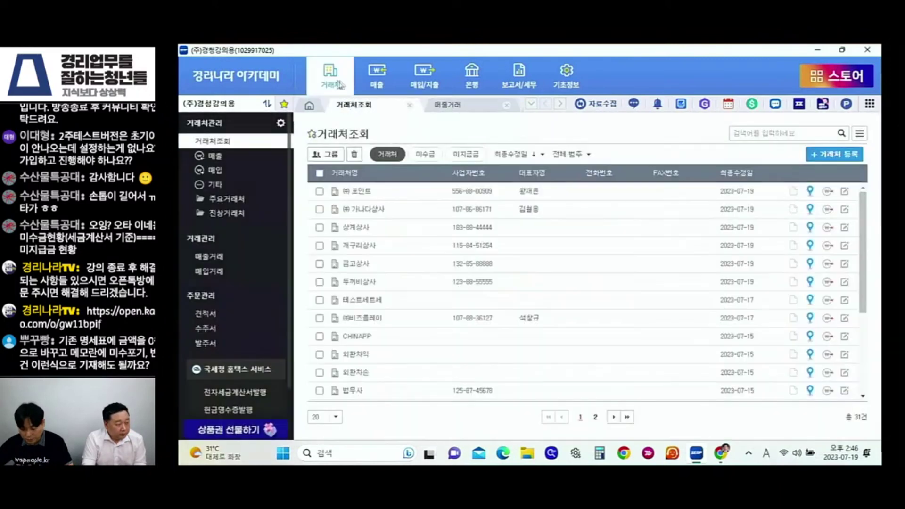
left_click(767, 133)
key("Hangul")
type("두껍")
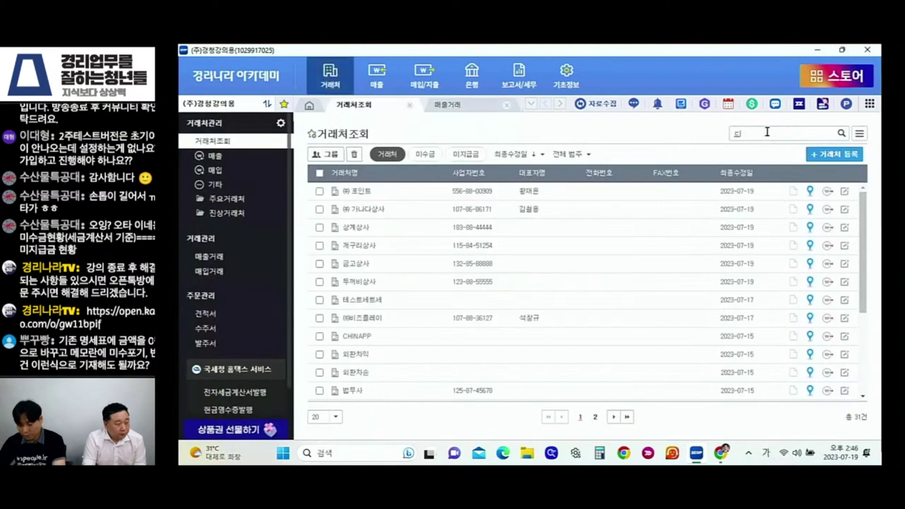
type("비")
key("Return")
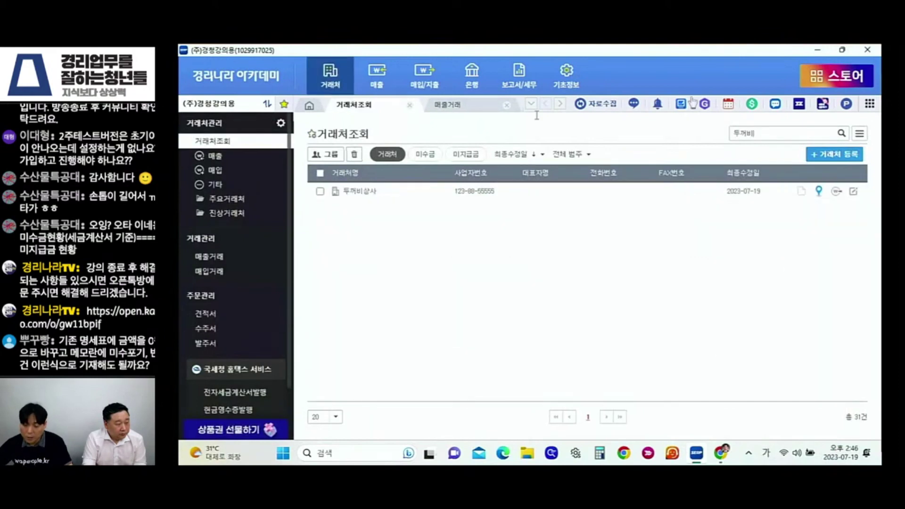
left_click(361, 193)
Step: Run the 거래명세표 기준 미수금현황 report for 두꺼비상사
left_click(520, 78)
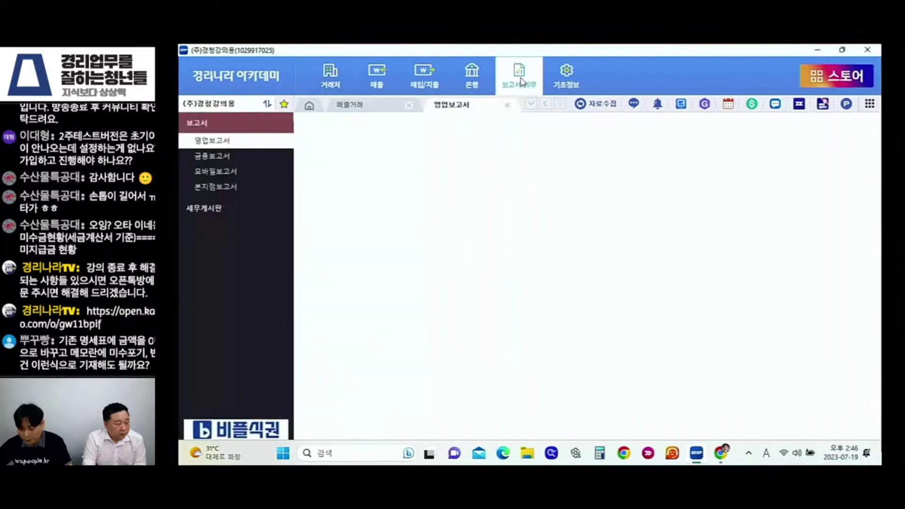
mouse_move(432, 281)
scroll(431, 283, "down", 1)
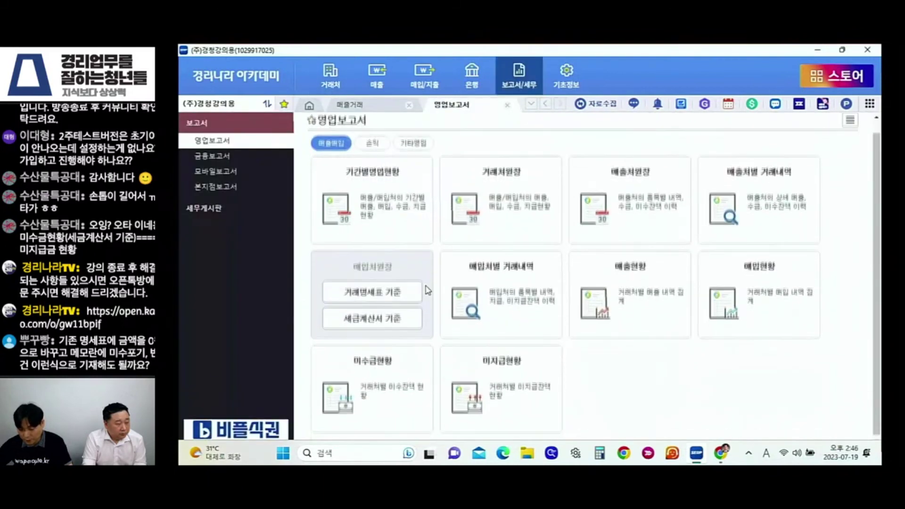
left_click(400, 387)
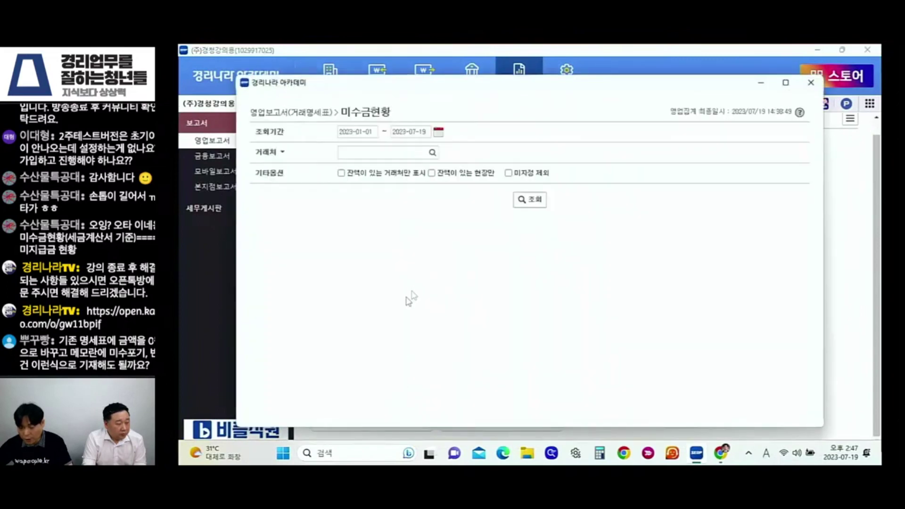
left_click(366, 151)
type("두꺼비")
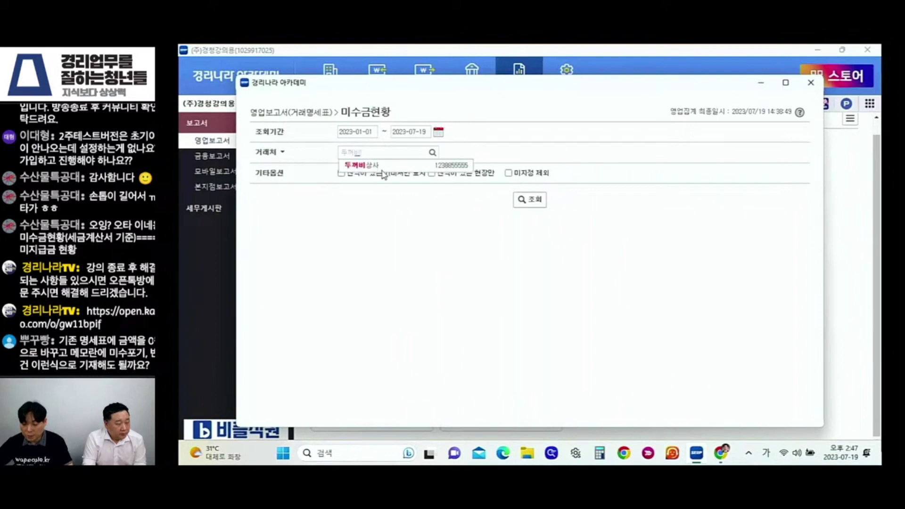
left_click(383, 167)
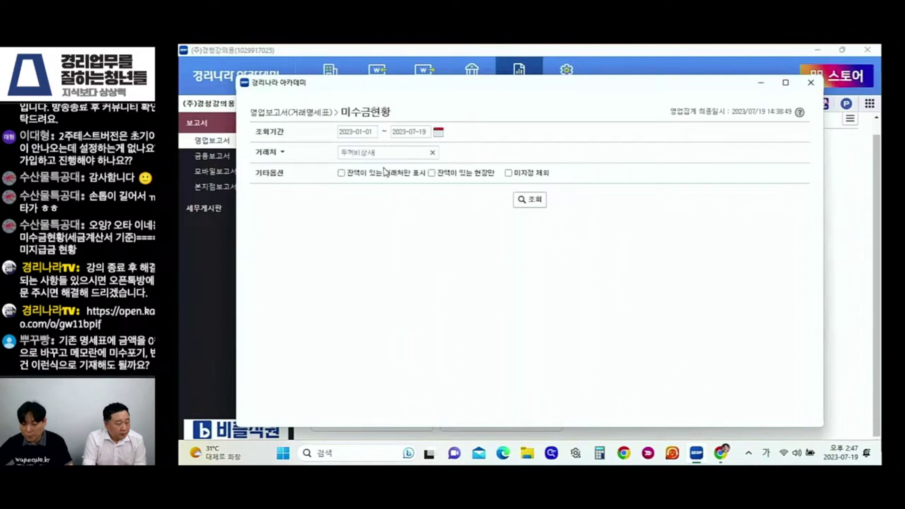
left_click(528, 199)
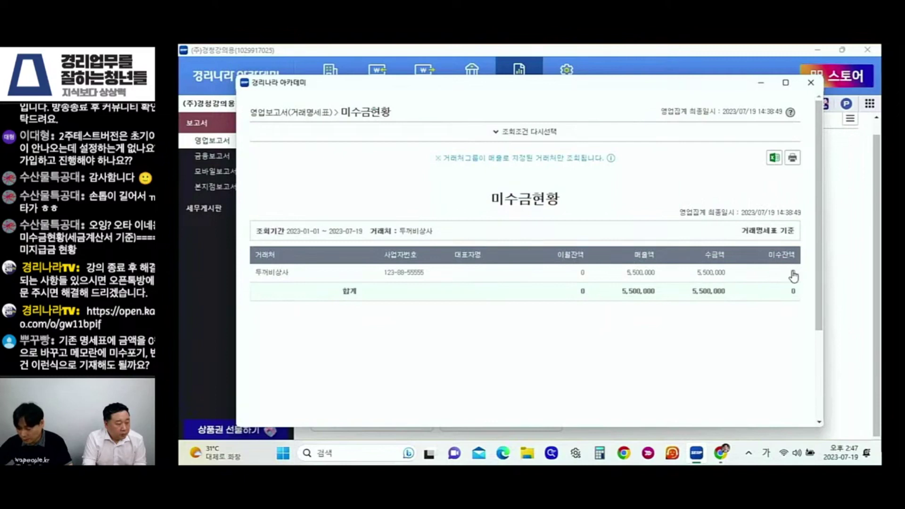
Step: Examine the 수금 상세내역 of 두꺼비상사, close it and open the company's 미수금 상세내역
left_click(714, 276)
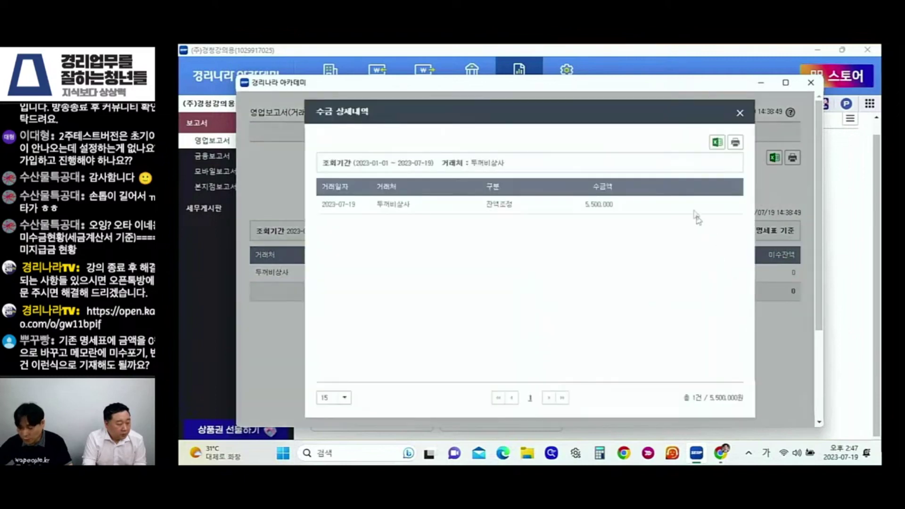
left_click(739, 114)
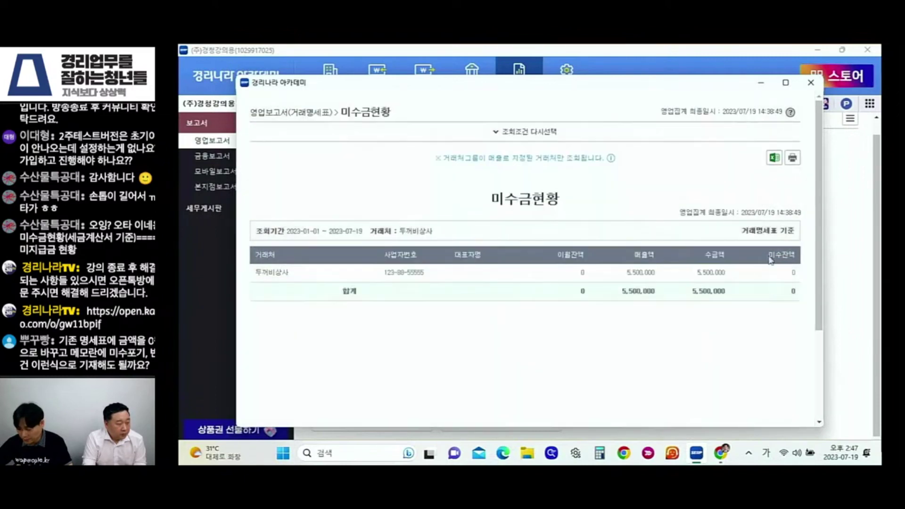
left_click(794, 272)
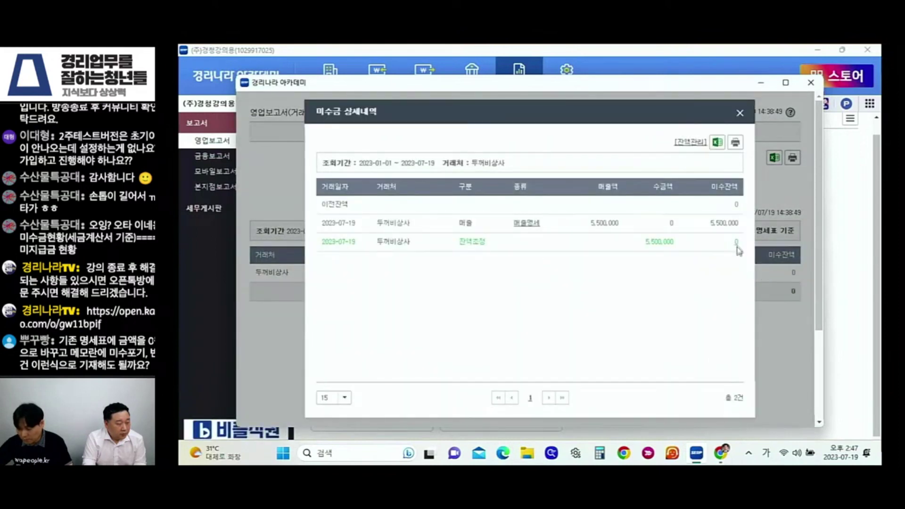
Step: Delete 두꺼비상사's 잔액조정 entry dated 2023-07-19 from the 미수금 상세내역 and close the details
left_click(737, 248)
left_click(730, 255)
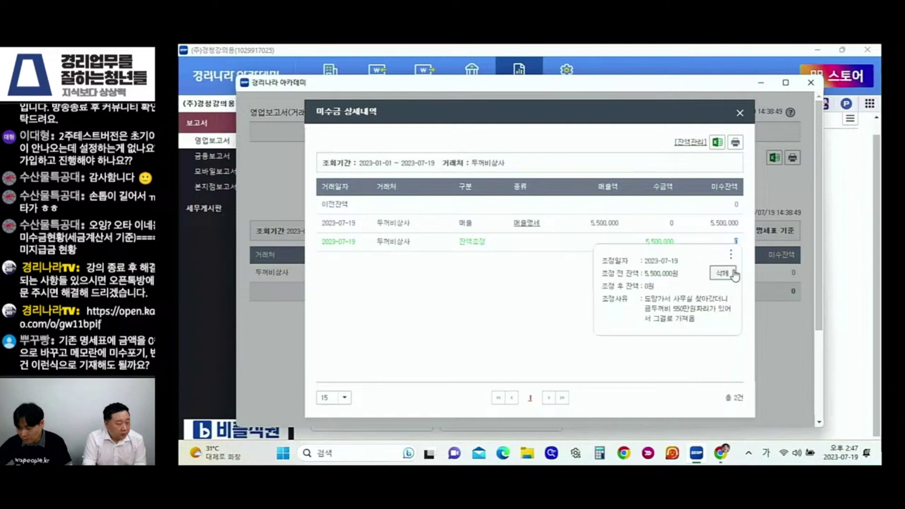
left_click(721, 274)
left_click(529, 286)
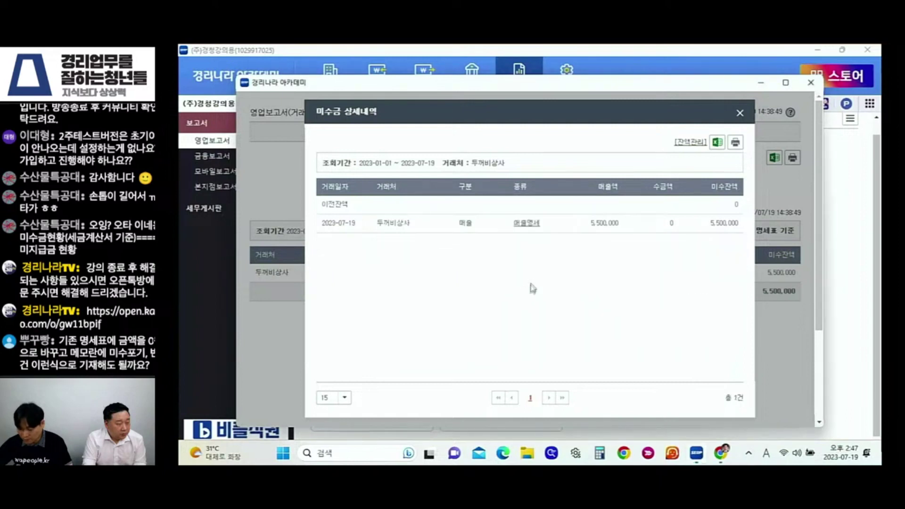
left_click(740, 113)
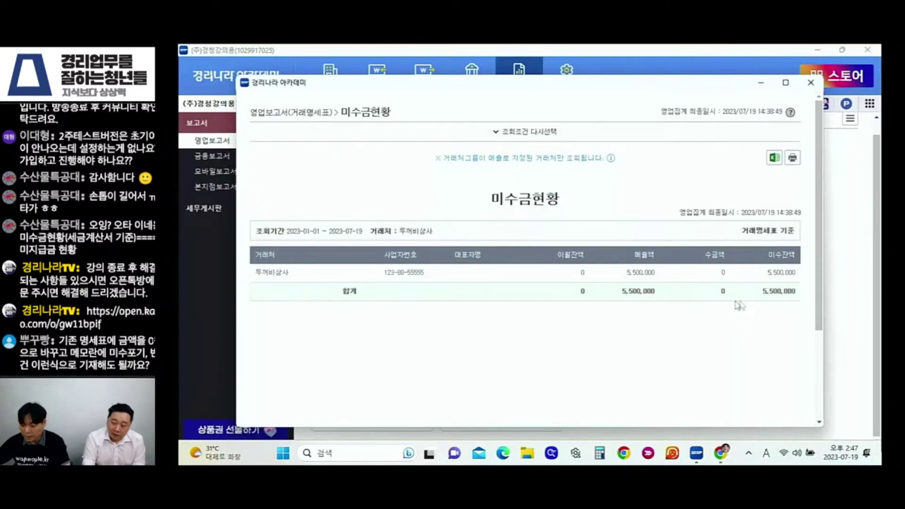
Step: Reopen 두꺼비상사's 미수금 상세내역, view the available 잔액관리 options and close the details
left_click(780, 274)
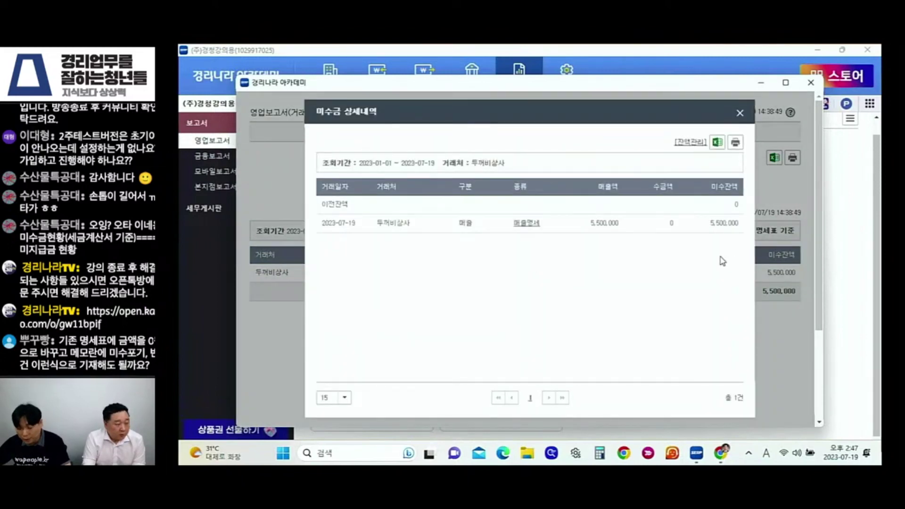
left_click(690, 143)
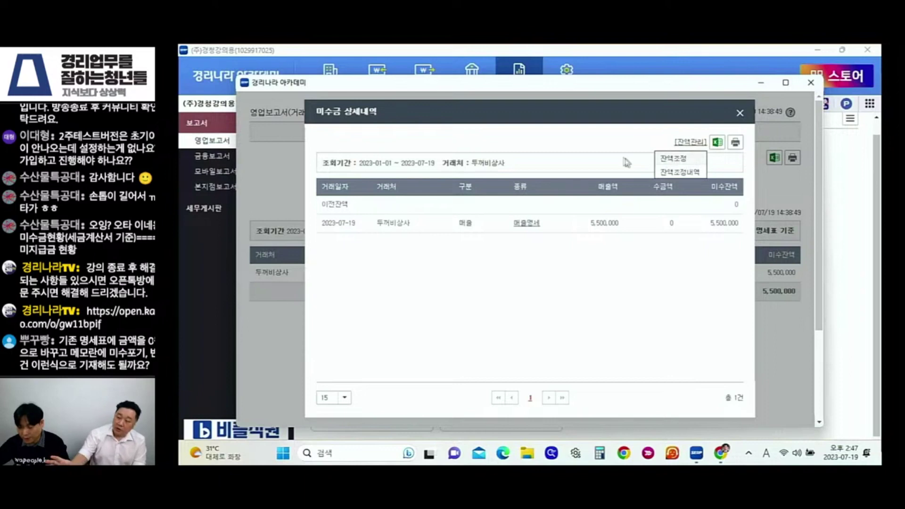
left_click(645, 168)
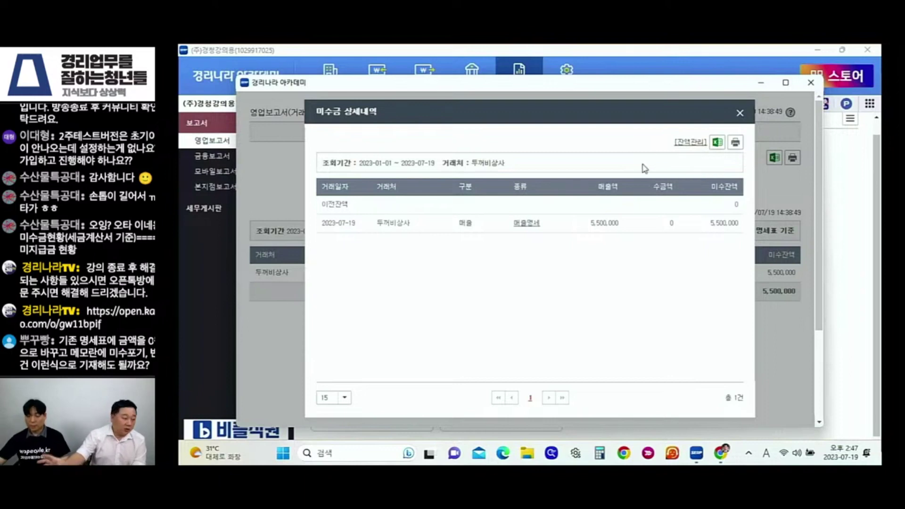
left_click(739, 113)
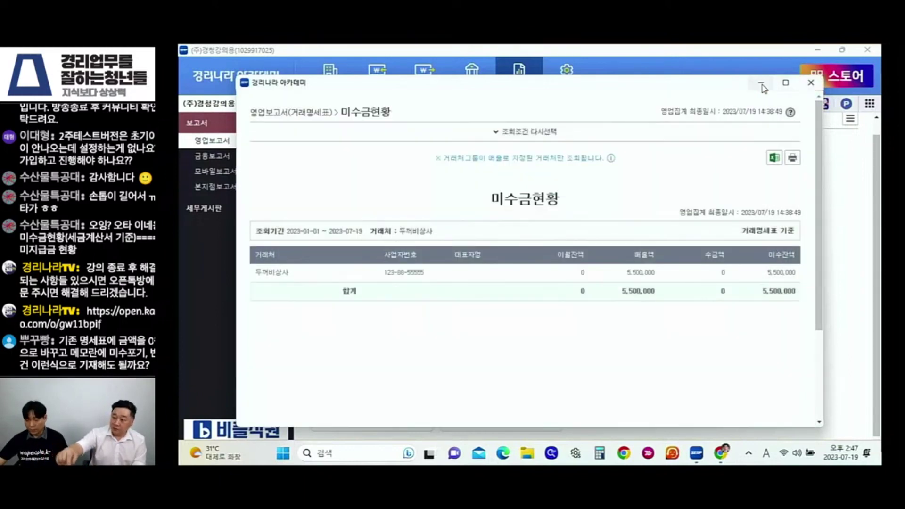
Step: Run the 세금계산서 기준 미수금현황 report for 두꺼비상사 and close it after viewing
left_click(809, 85)
left_click(398, 410)
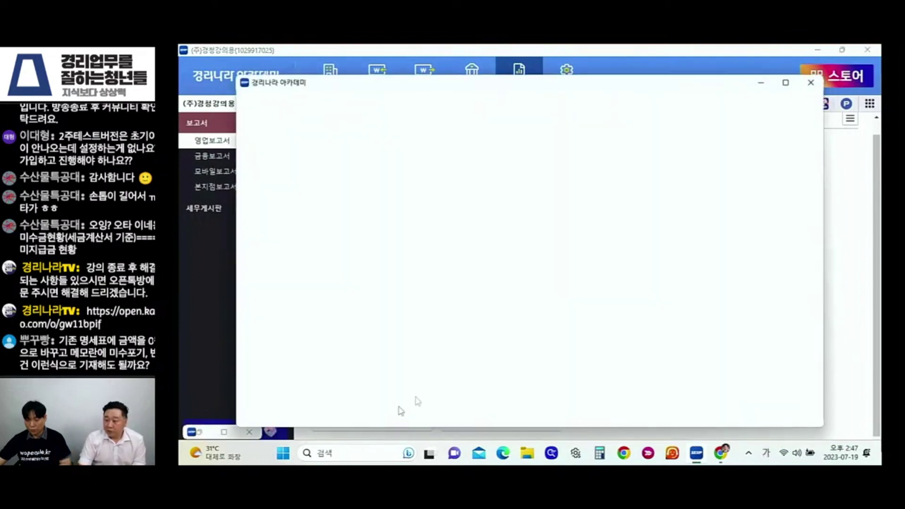
type("두꺼비")
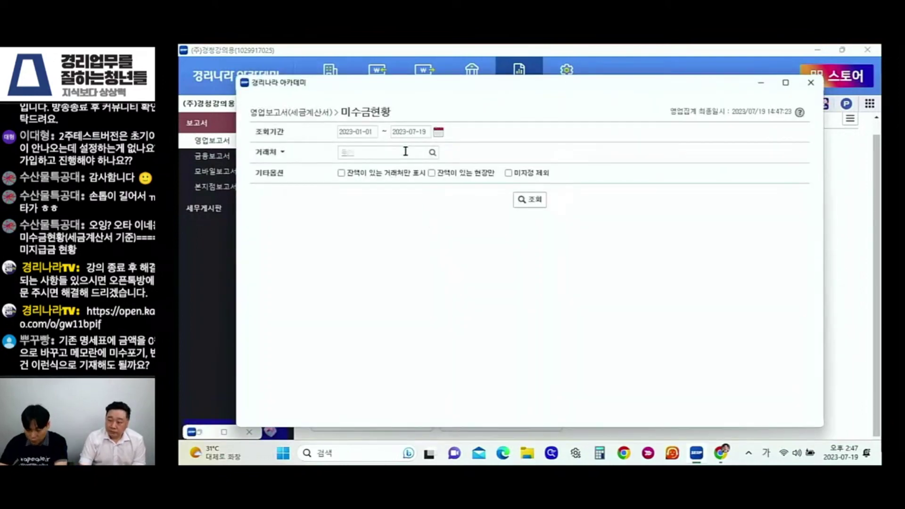
left_click(435, 169)
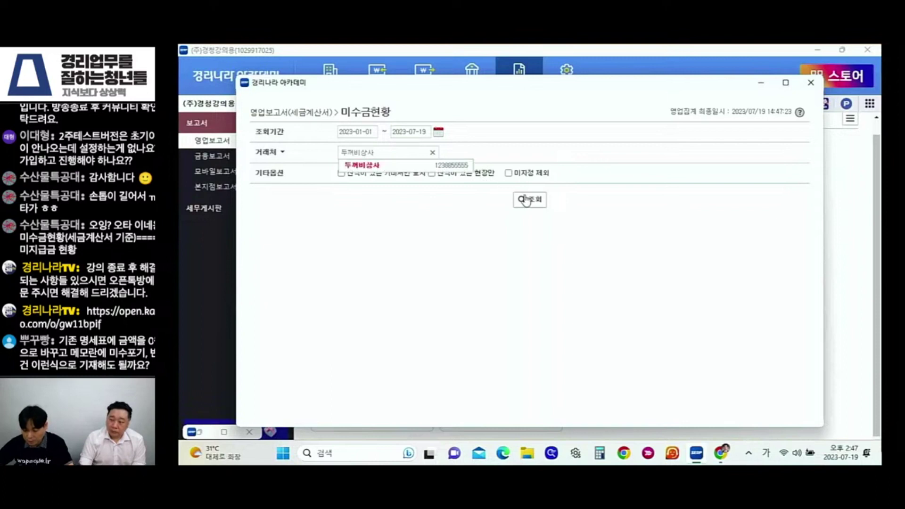
left_click(526, 199)
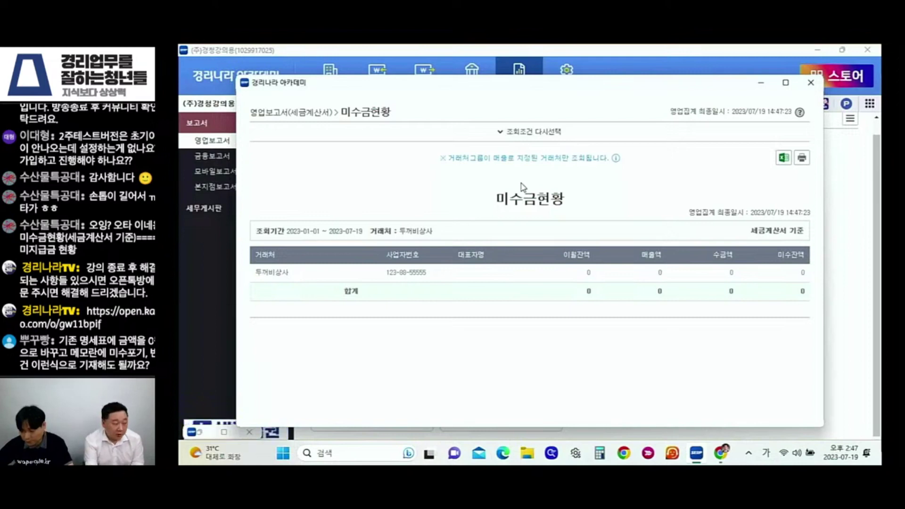
left_click(814, 79)
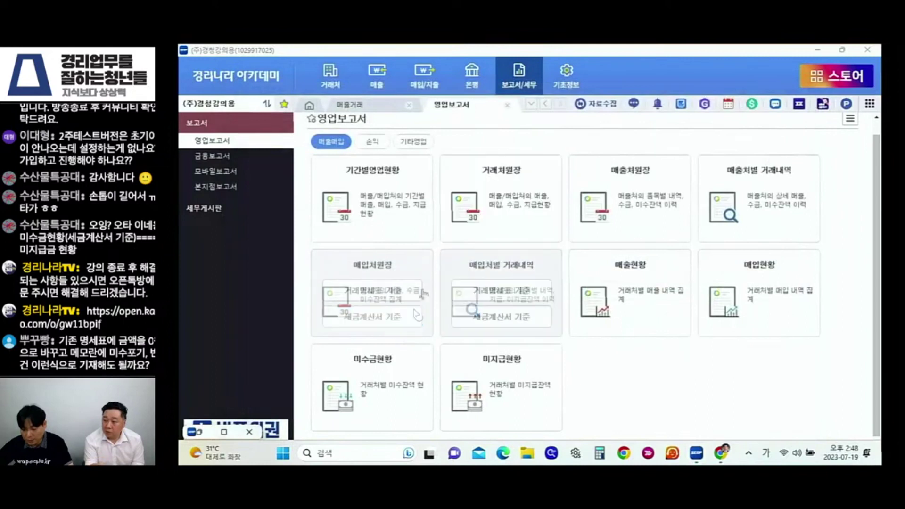
Step: Return to the 거래명세표 기준 미수금현황 report and start a 잔액조정 from 두꺼비상사's 미수금 상세내역
left_click(398, 398)
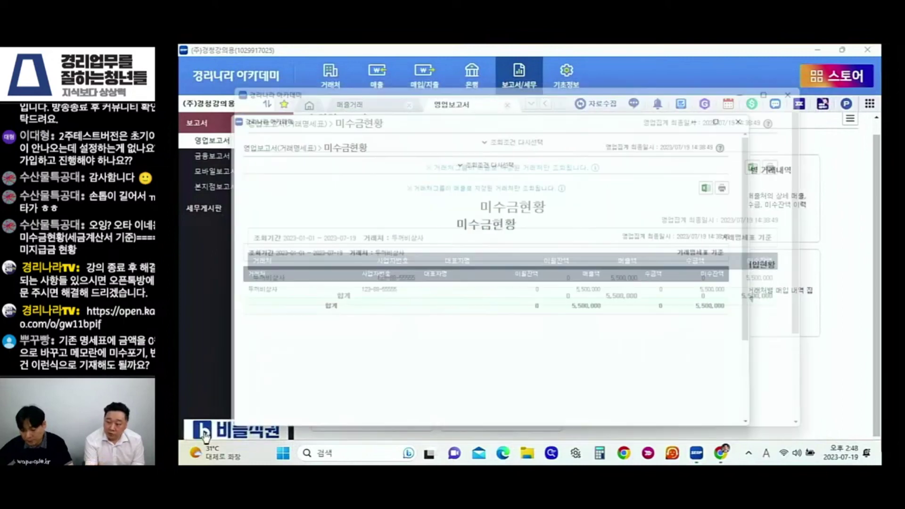
left_click(780, 273)
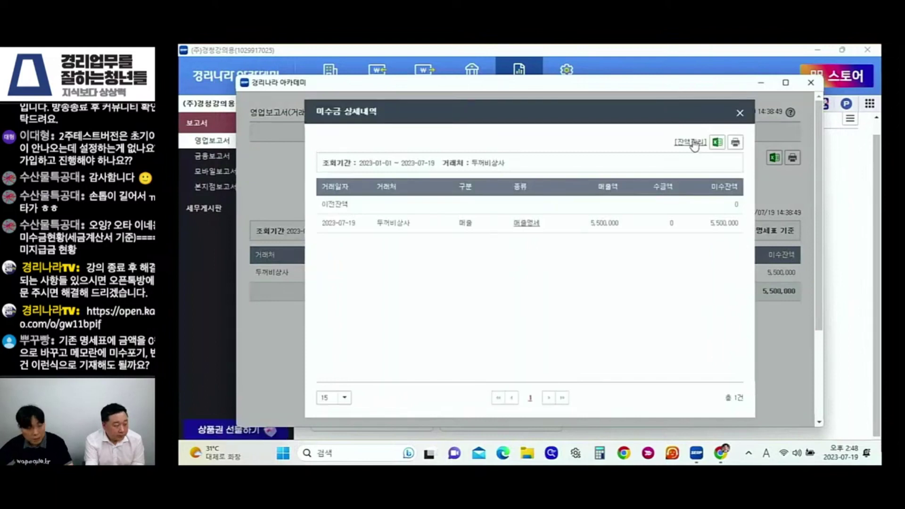
left_click(693, 143)
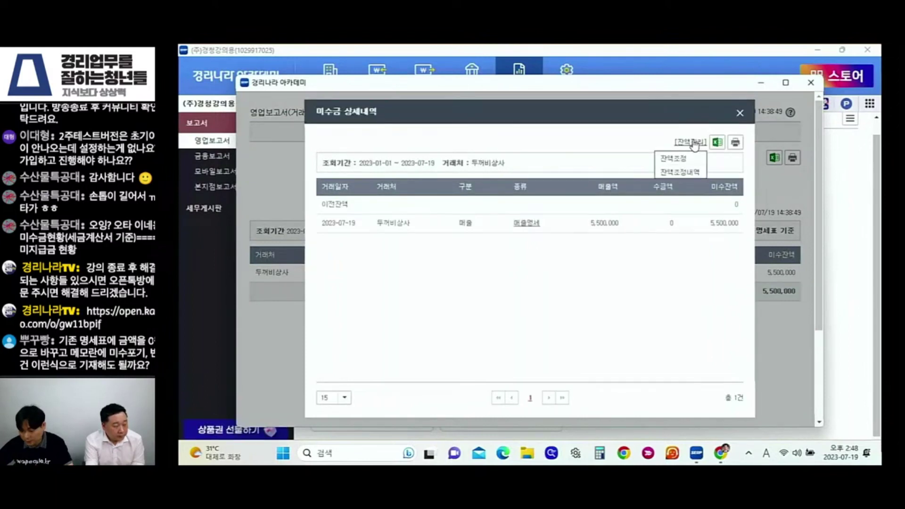
left_click(689, 159)
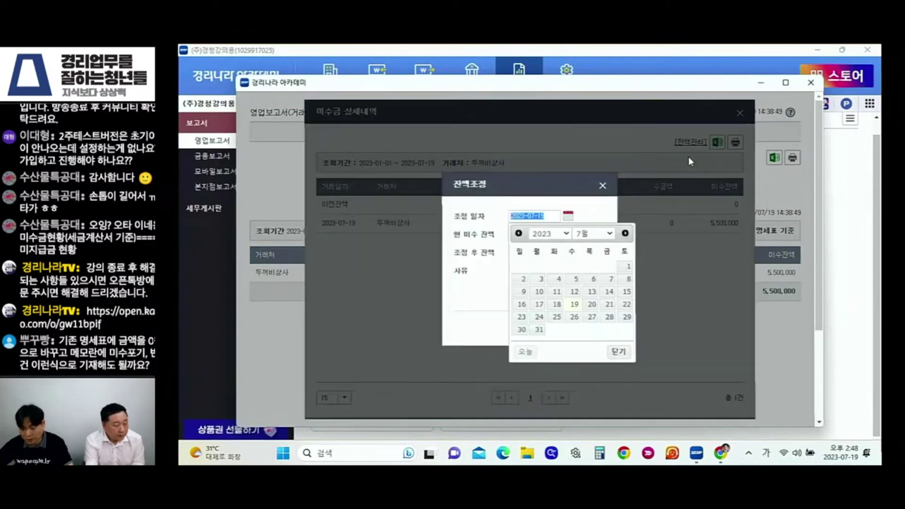
Step: Save a balance adjustment dated 2023-07-19 with 조정 후 잔액 0 and the reason 금두꺼비를 가져왔다
left_click(574, 304)
left_click(580, 248)
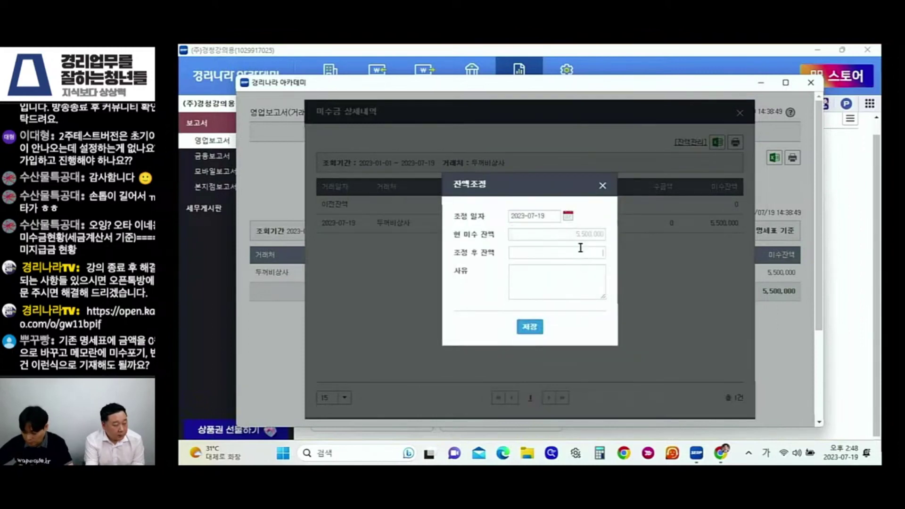
type("0")
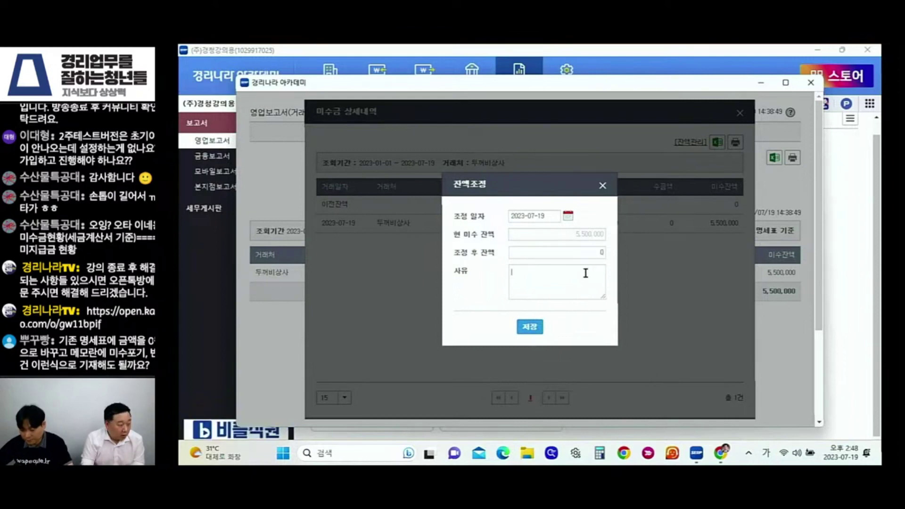
left_click(583, 272)
type("금두꺼")
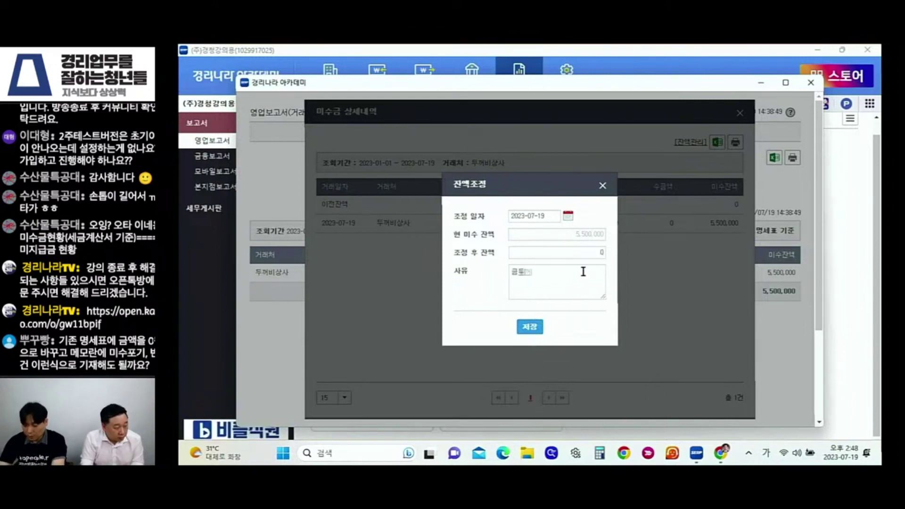
type("비를 가져왔다.")
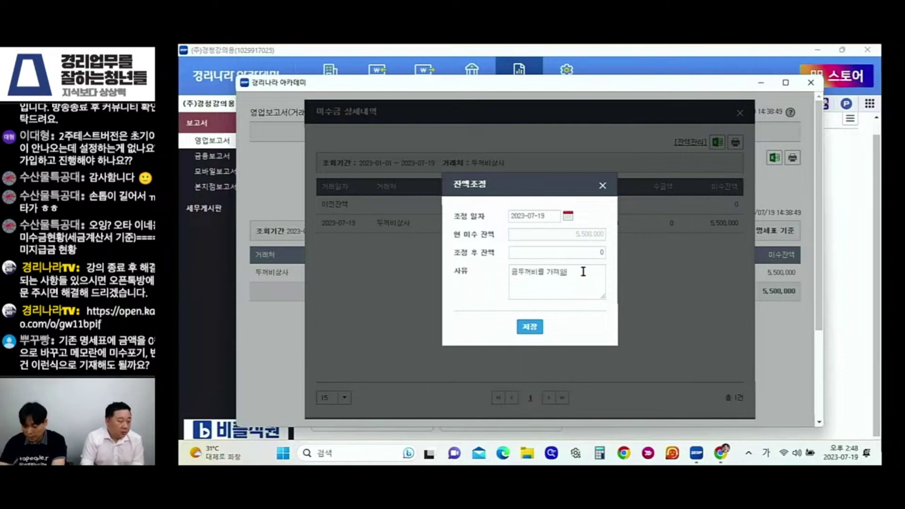
left_click(534, 329)
left_click(534, 292)
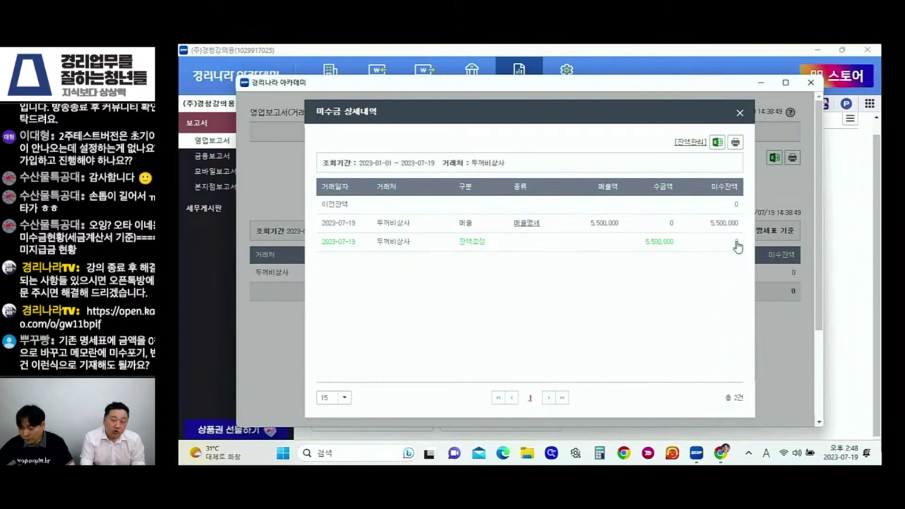
Step: Close the 거래명세표 기준 report, then rerun the 세금계산서 기준 미수금현황 for 두꺼비상사 and close it
mouse_move(737, 245)
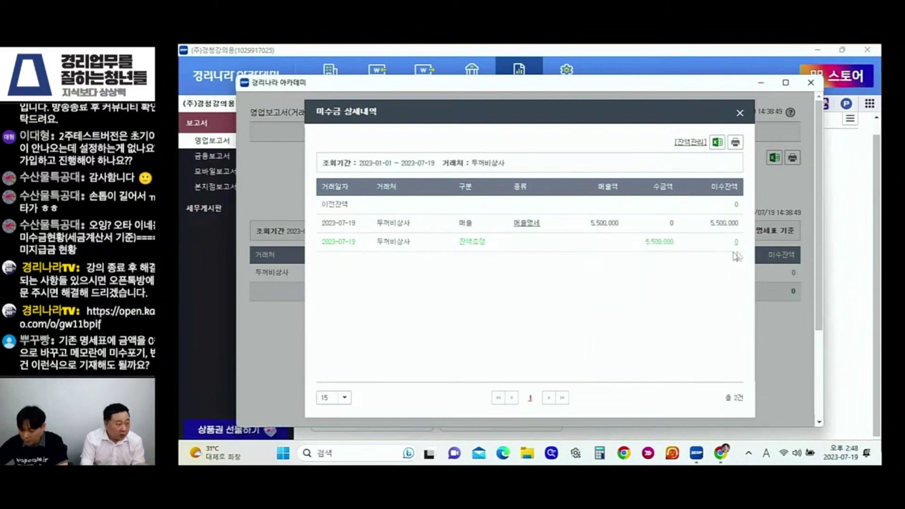
left_click(739, 113)
left_click(810, 82)
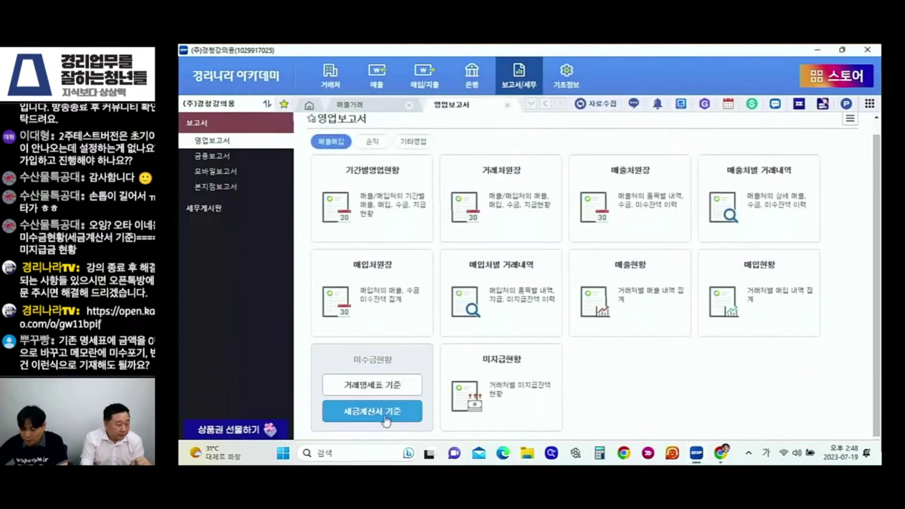
left_click(384, 419)
left_click(391, 154)
type("뒤꺼비상새")
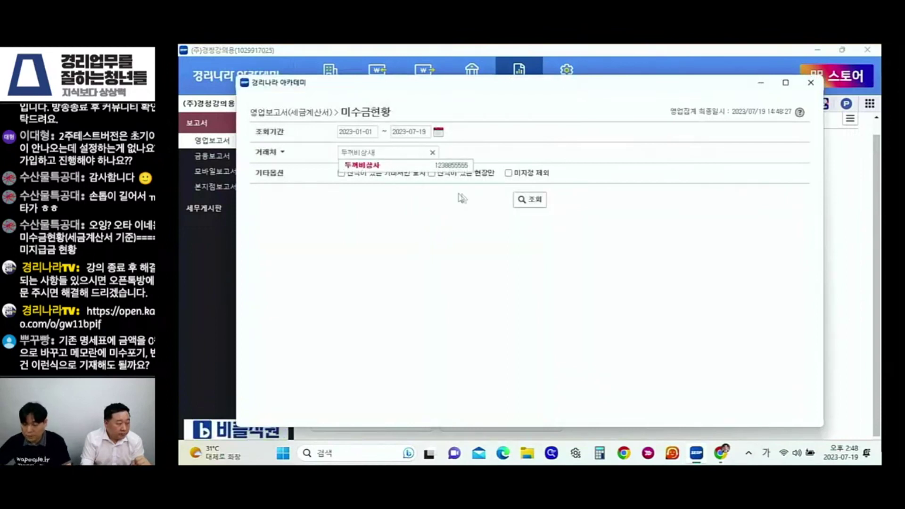
left_click(528, 200)
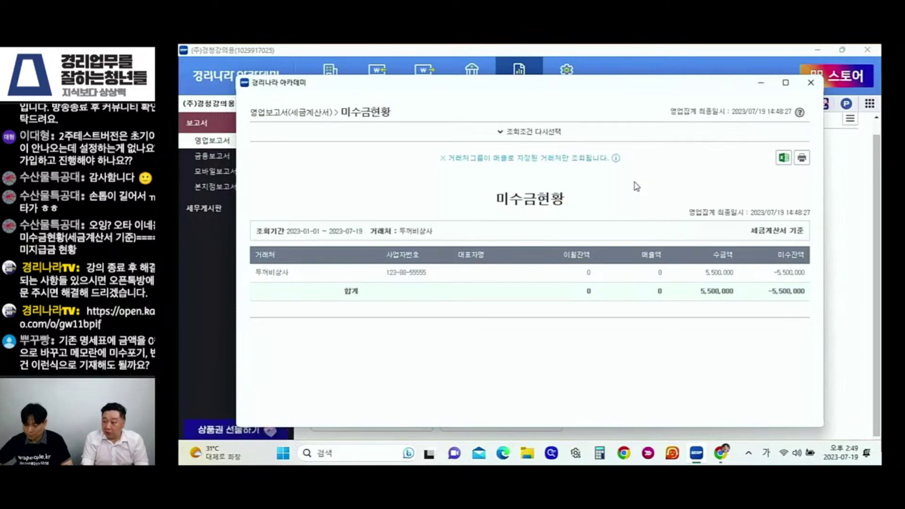
left_click(810, 82)
Step: Start registering a paper sales tax invoice in 매출(세금계산서) with 두꺼비상사 as the recipient
left_click(378, 87)
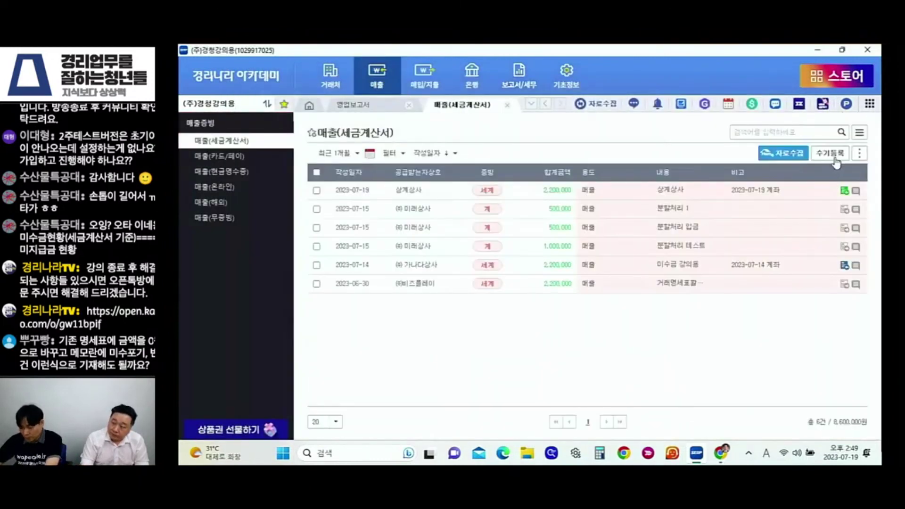
left_click(833, 155)
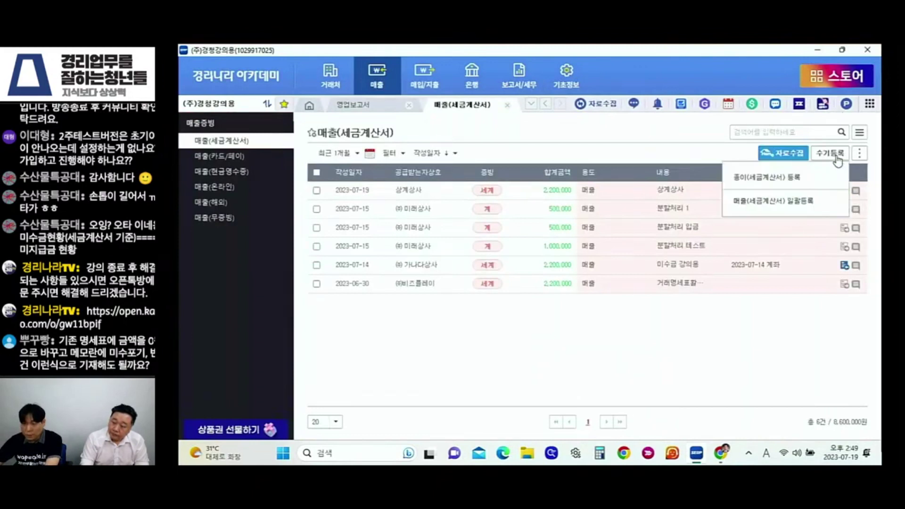
left_click(794, 178)
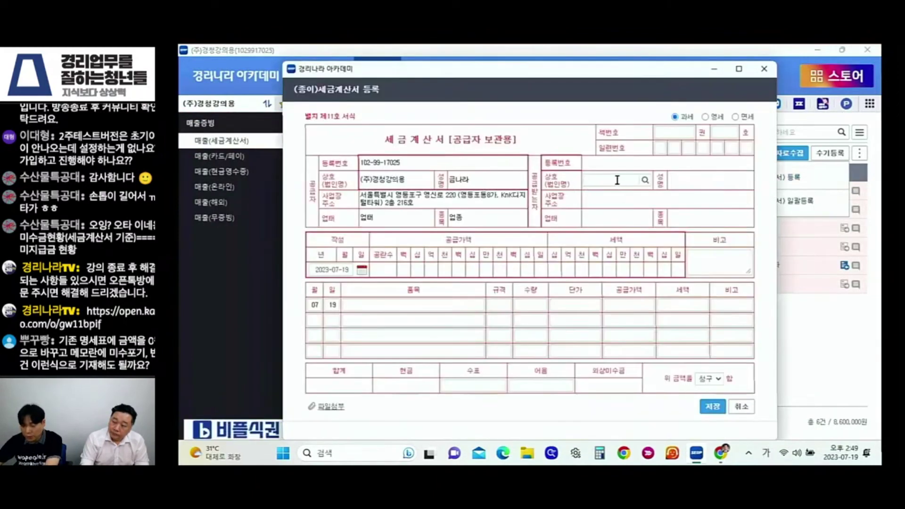
type("두께")
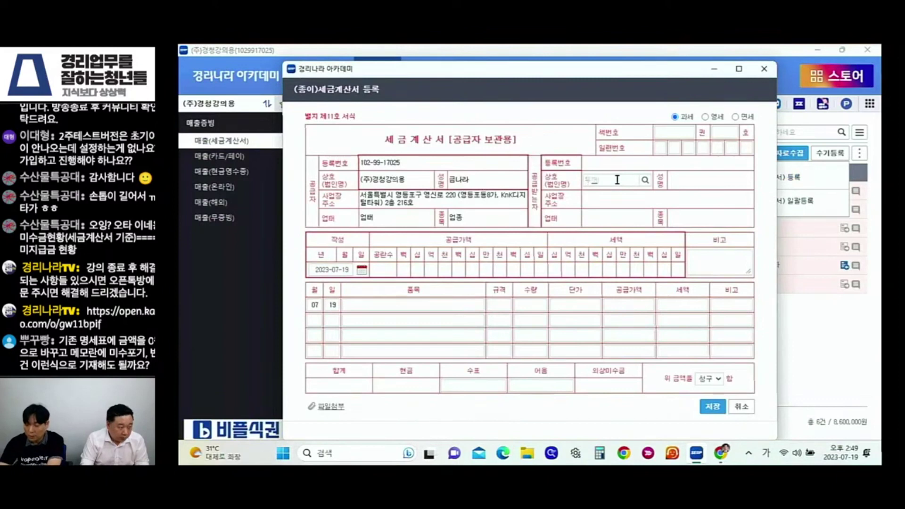
left_click(564, 193)
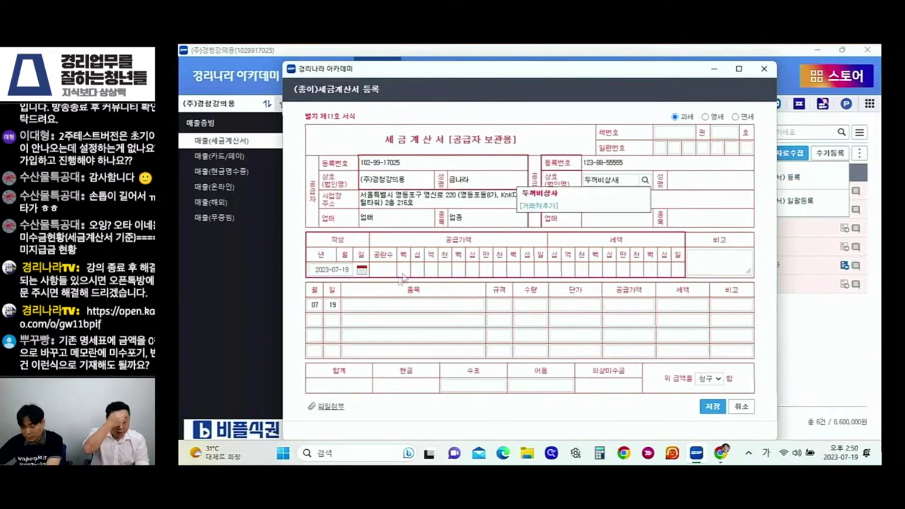
Step: Enter the item 잔액조정결과 with a supply value of 5,000,000, save the tax invoice and close the form
left_click(390, 304)
left_click(391, 305)
type("잔액조정결과")
key("Return")
type("50000000")
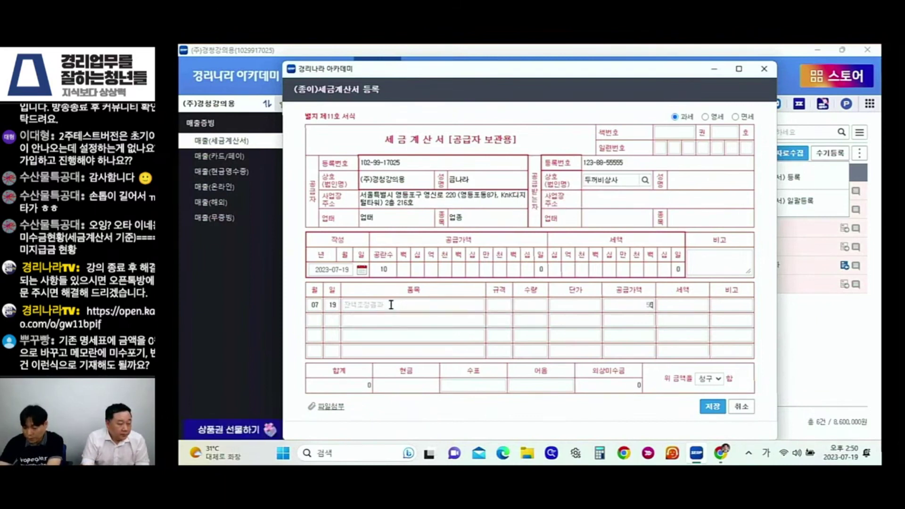
key("BackSpace")
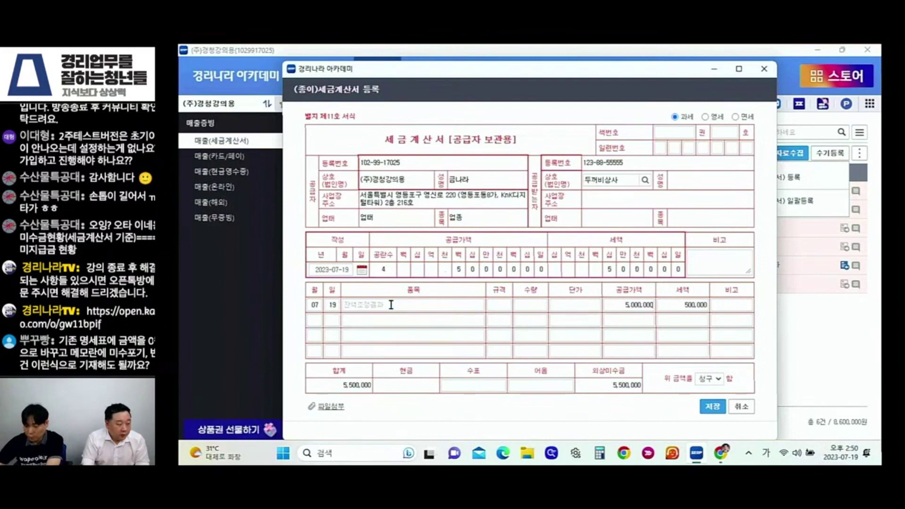
left_click(712, 411)
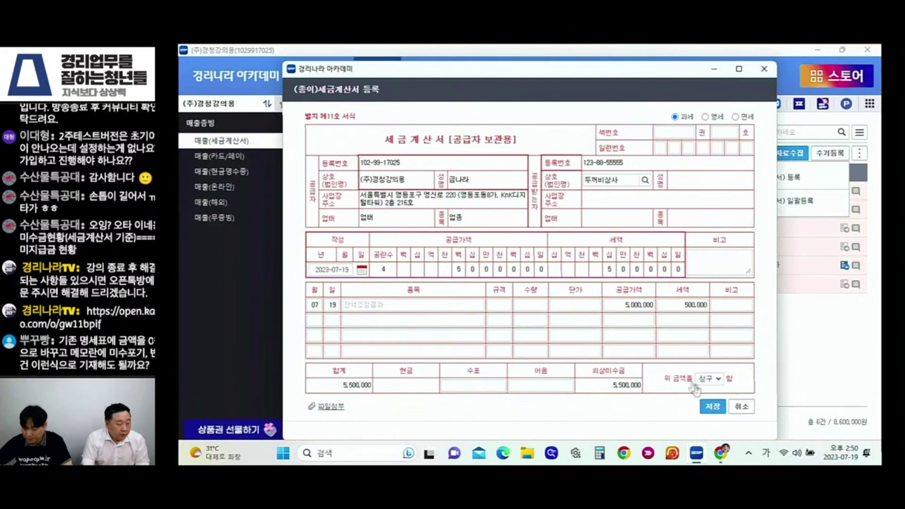
left_click(764, 69)
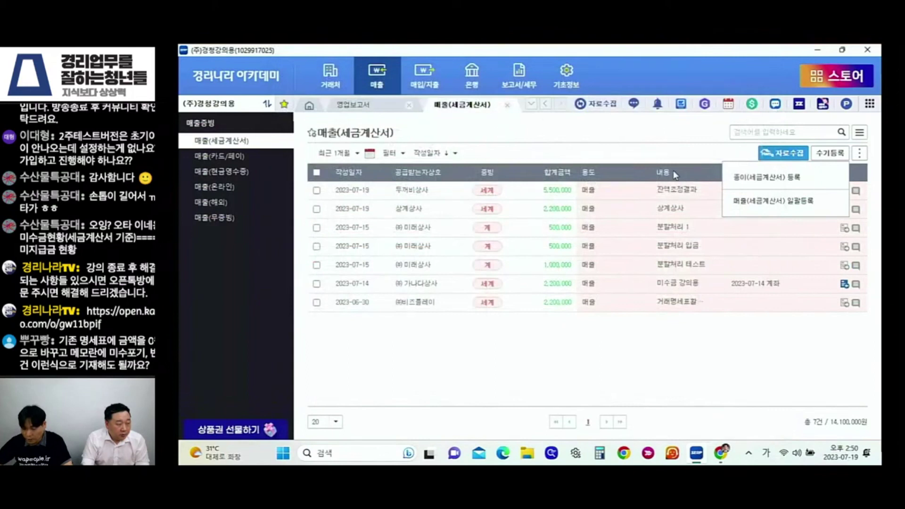
Step: Run the 세금계산서 기준 미수금현황 report for 두꺼비상사 with the aggregation refreshed
left_click(526, 86)
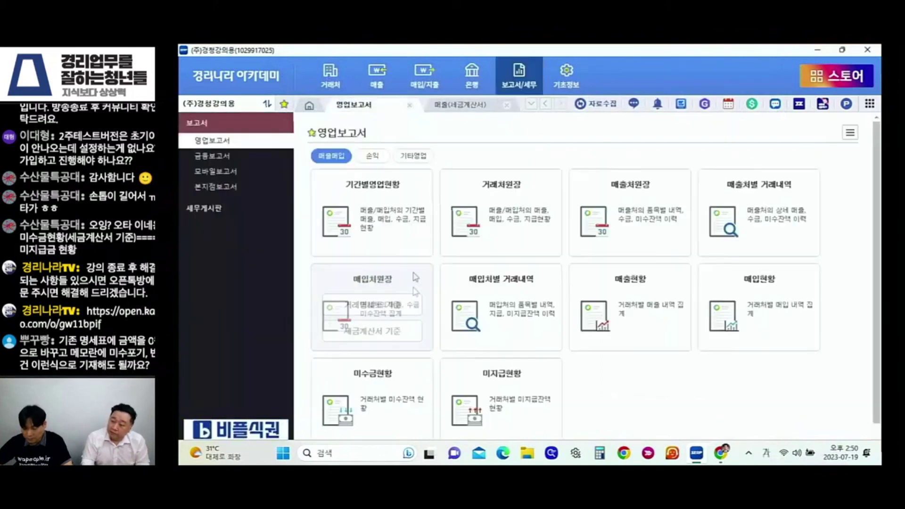
left_click(398, 427)
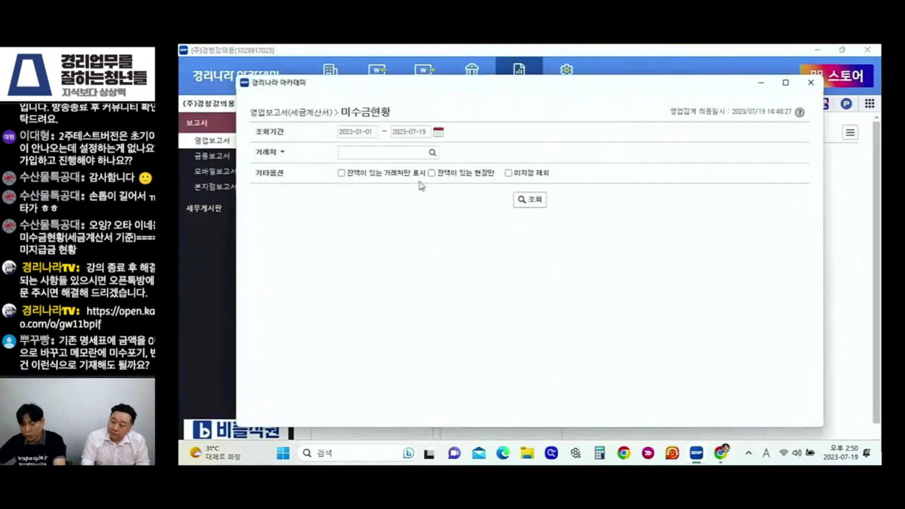
type("두꺼비")
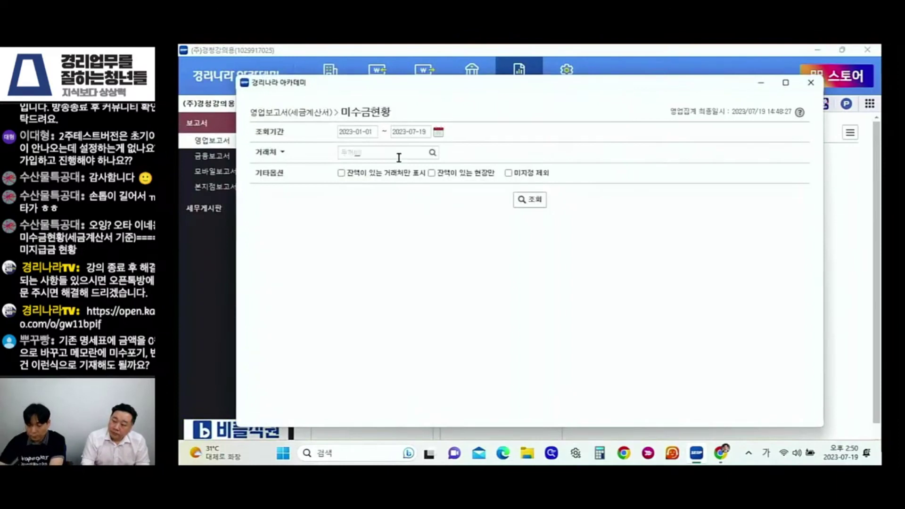
left_click(406, 165)
left_click(533, 200)
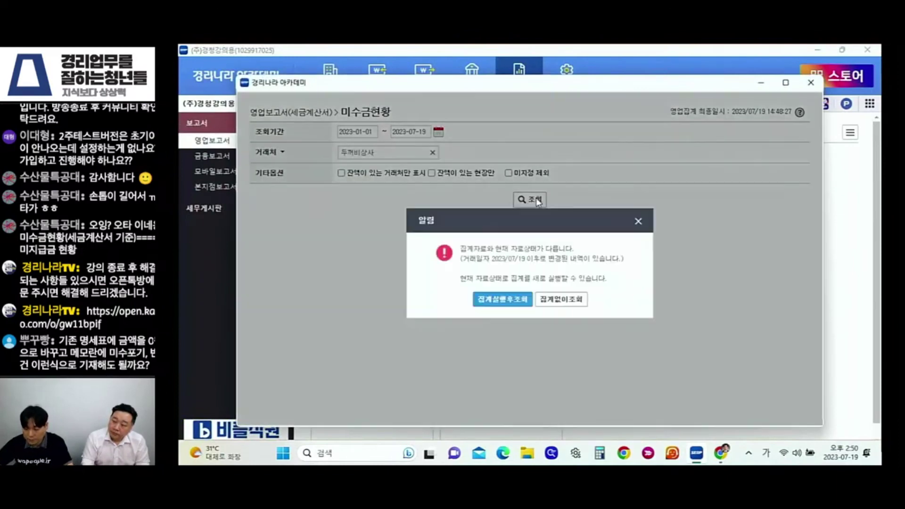
left_click(515, 299)
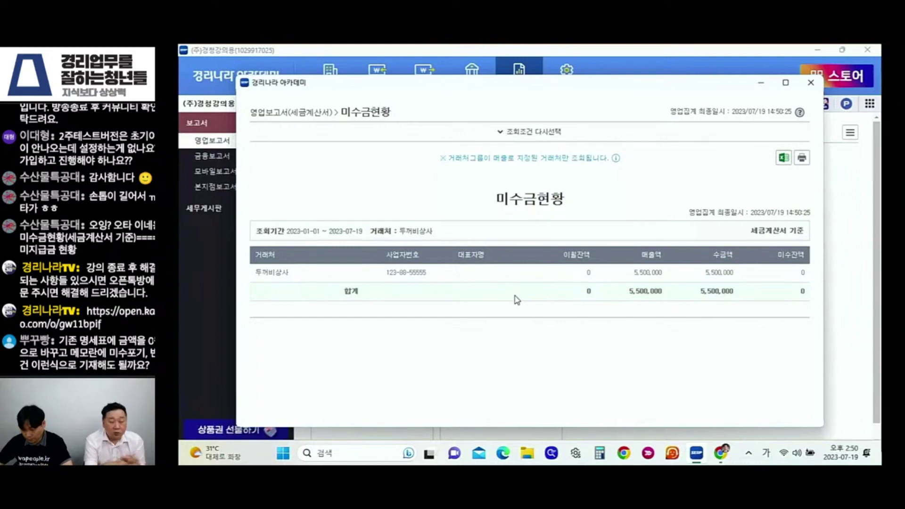
Step: Check the balance adjustment details in 두꺼비상사's 미수금 상세내역, and close the report
left_click(801, 274)
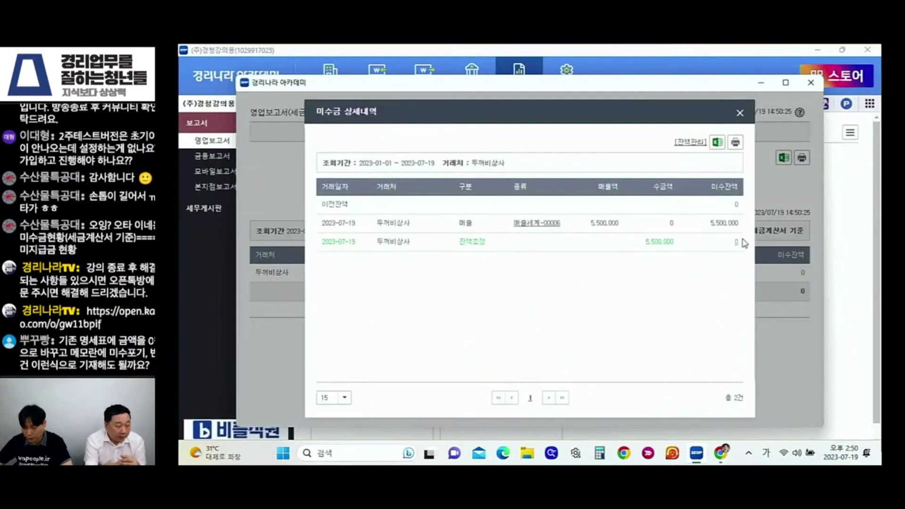
mouse_move(737, 241)
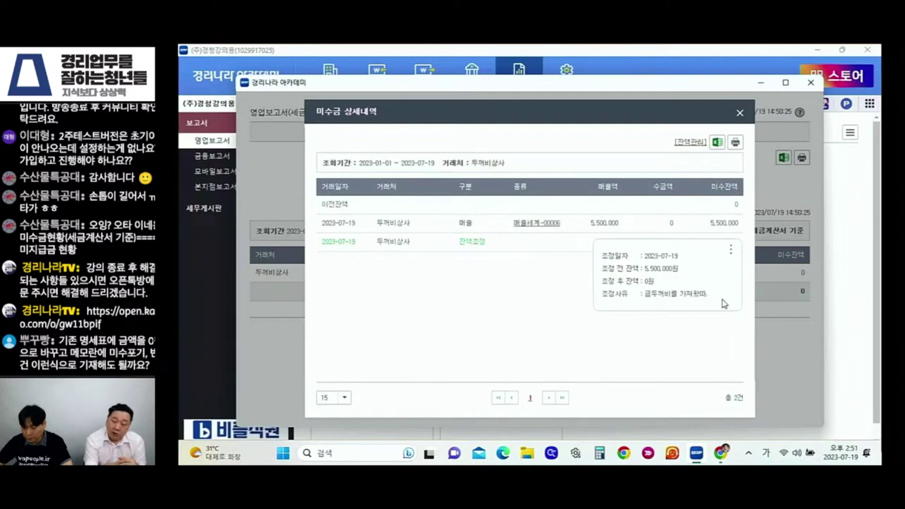
left_click(740, 114)
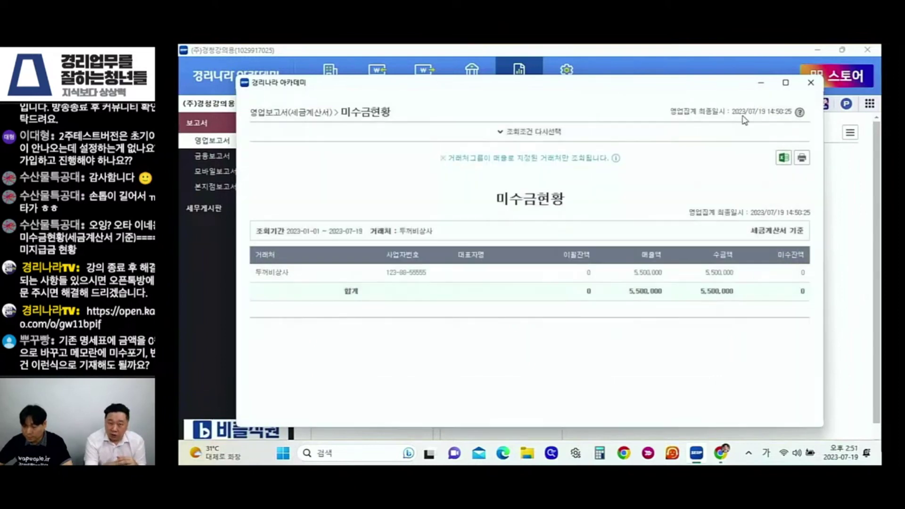
left_click(810, 83)
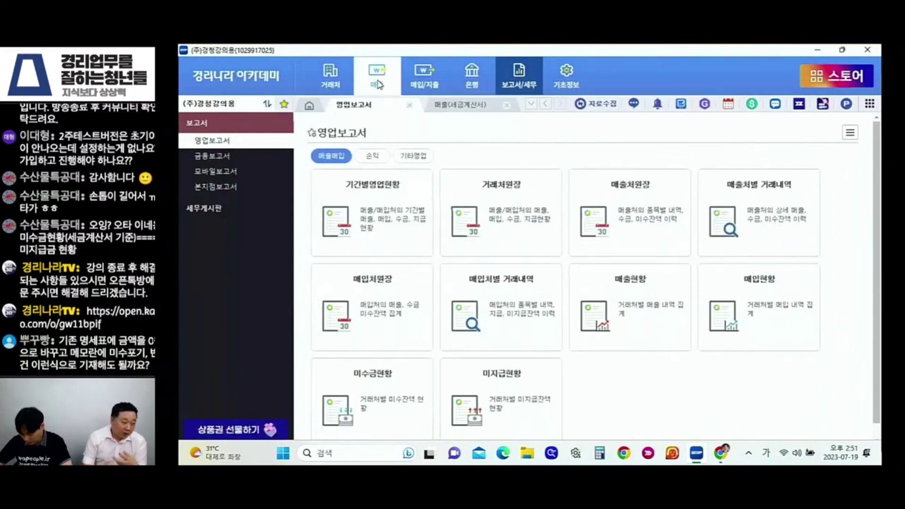
Step: Search the 매입(세금계산서) list for 개구리
left_click(377, 84)
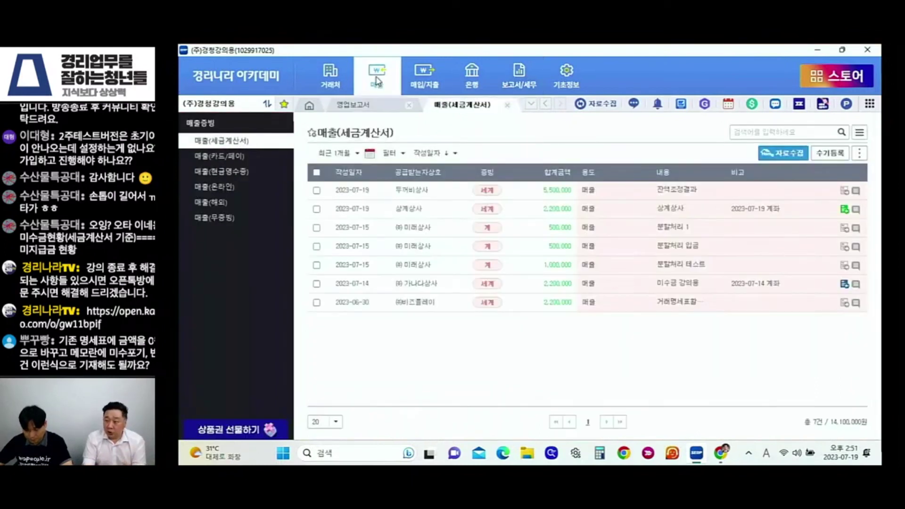
left_click(433, 83)
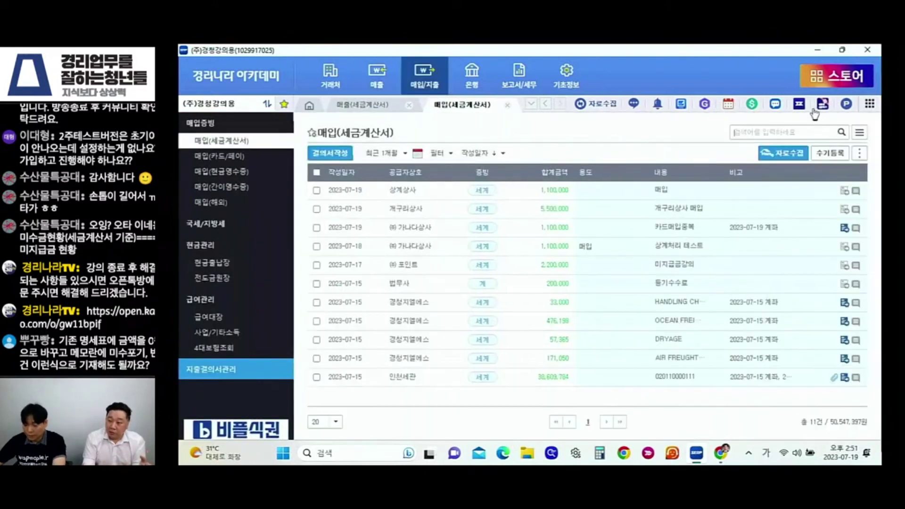
key("Return")
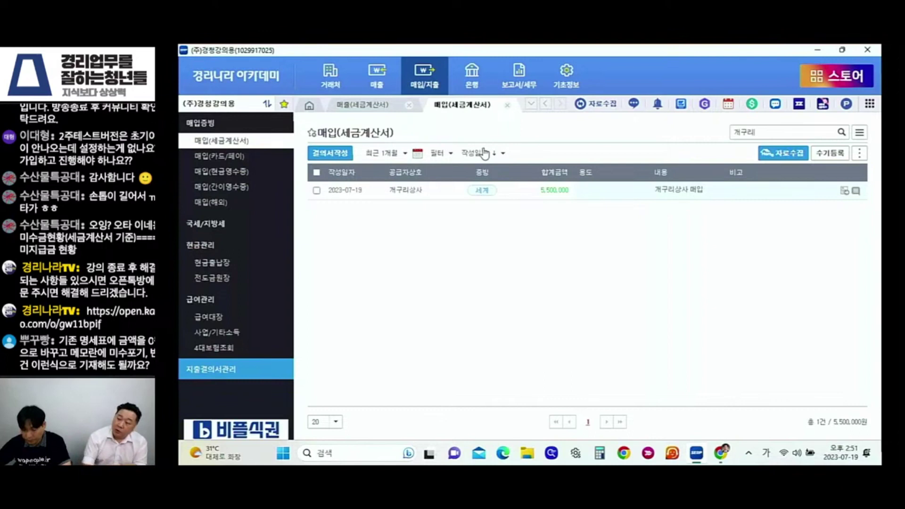
Step: Run the 세금계산서 기준 미지급현황 report for 개구리상사
left_click(521, 75)
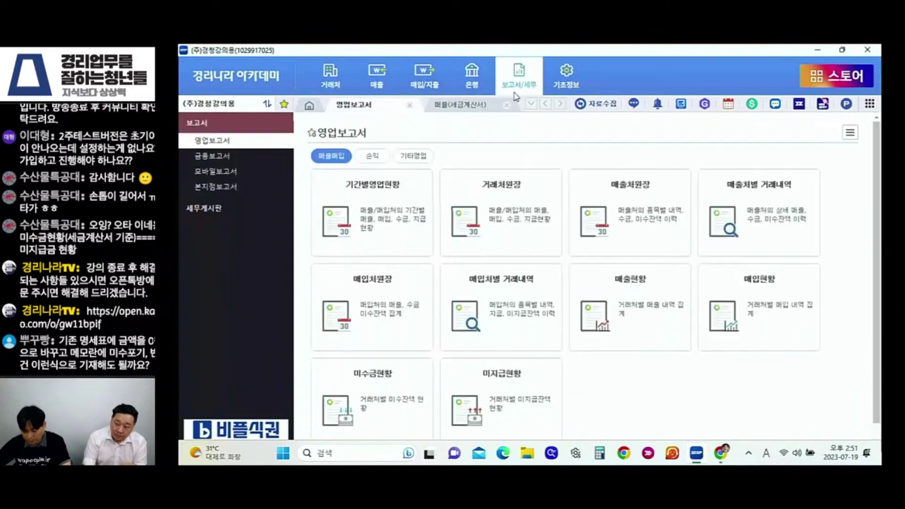
scroll(511, 188, "down", 1)
mouse_move(539, 406)
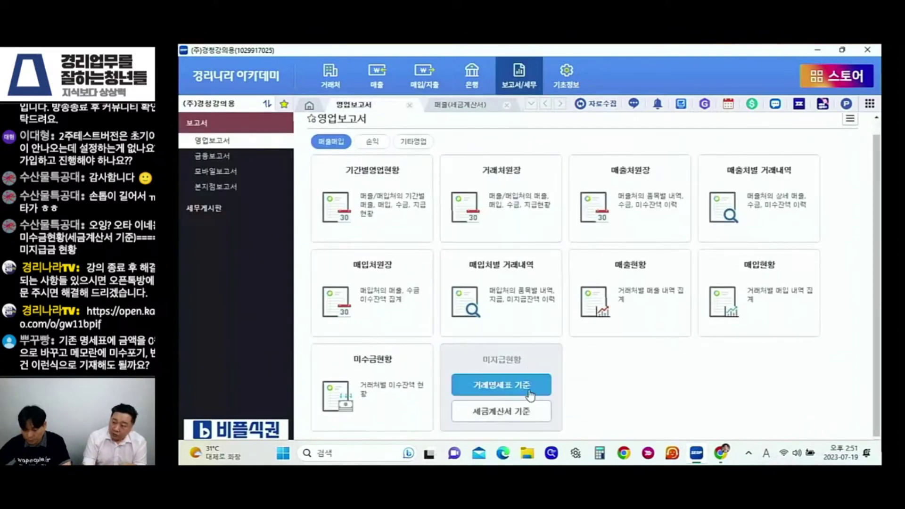
left_click(530, 413)
left_click(409, 152)
key("Hangul")
type("계구리")
left_click(410, 165)
left_click(526, 201)
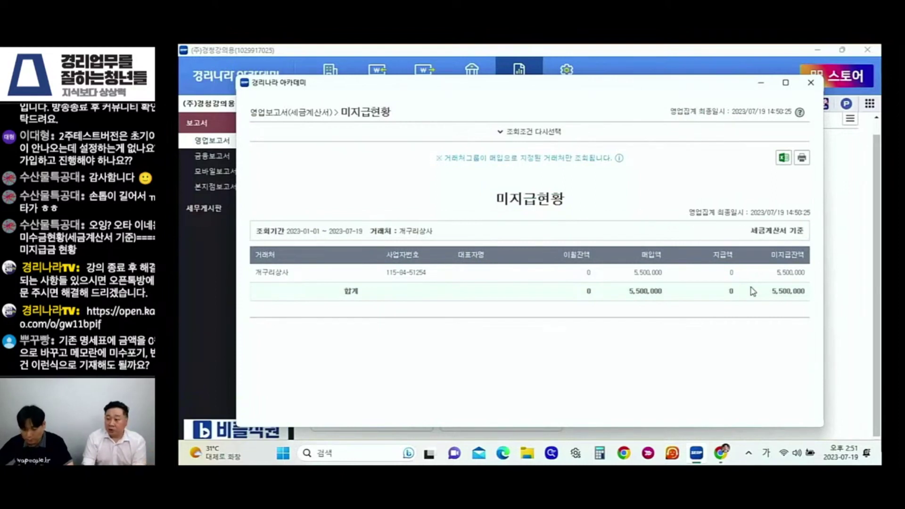
Step: Save a 2023-07-19 balance adjustment for 개구리상사's payable with 조정 후 잔액 0 and the reason 금두꺼비 전달
left_click(786, 273)
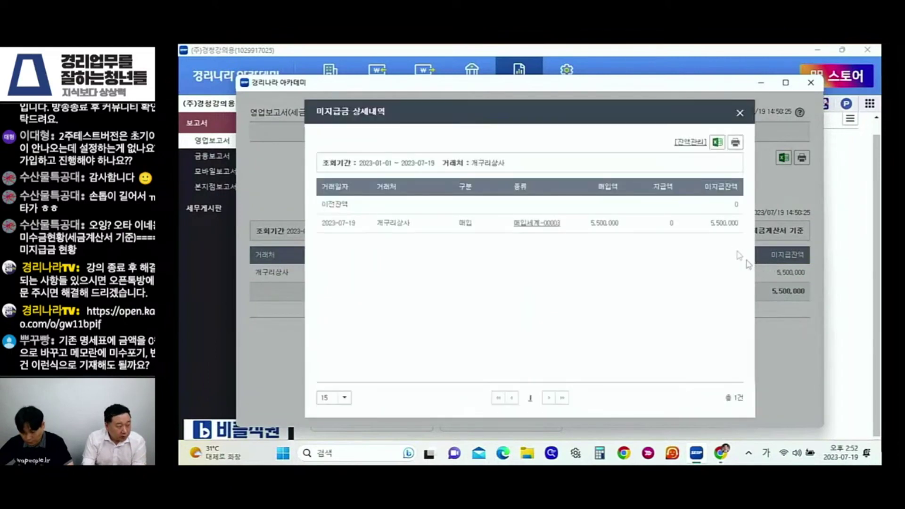
left_click(690, 143)
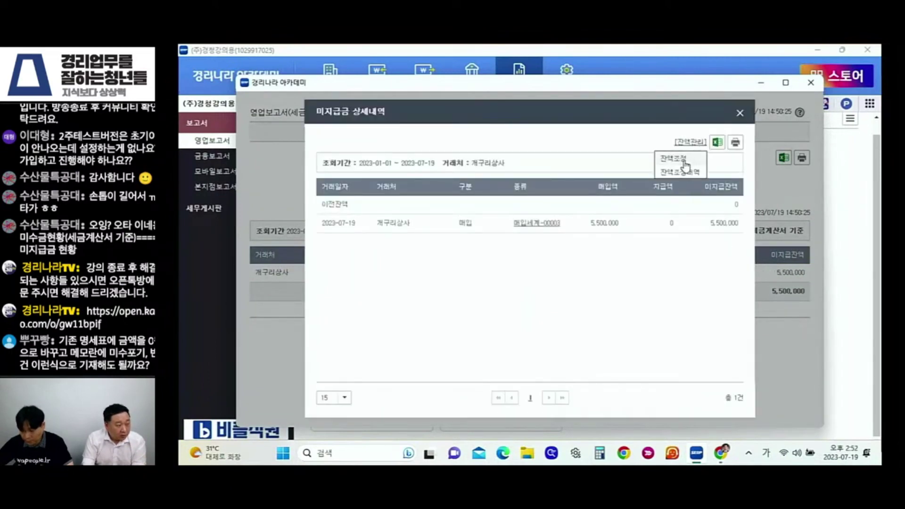
left_click(683, 160)
left_click(575, 310)
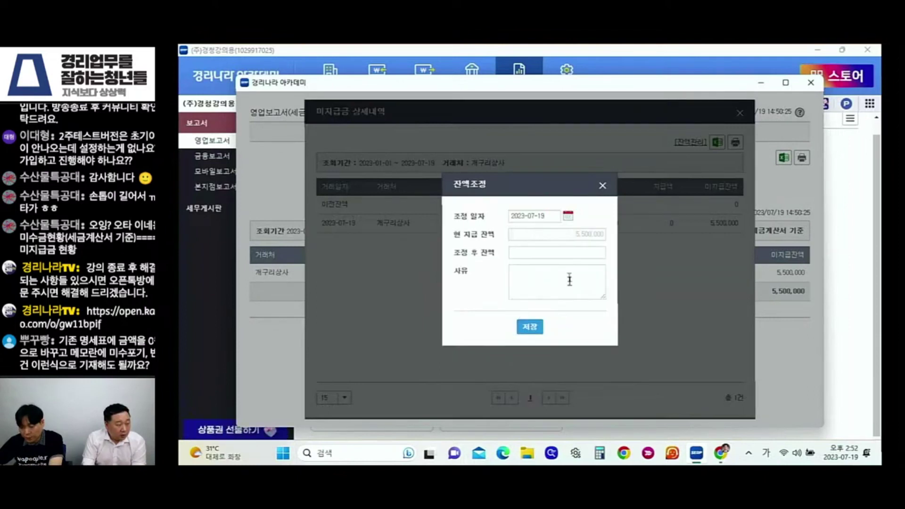
left_click(577, 251)
type("금두꺼비 전달")
left_click(530, 326)
left_click(514, 286)
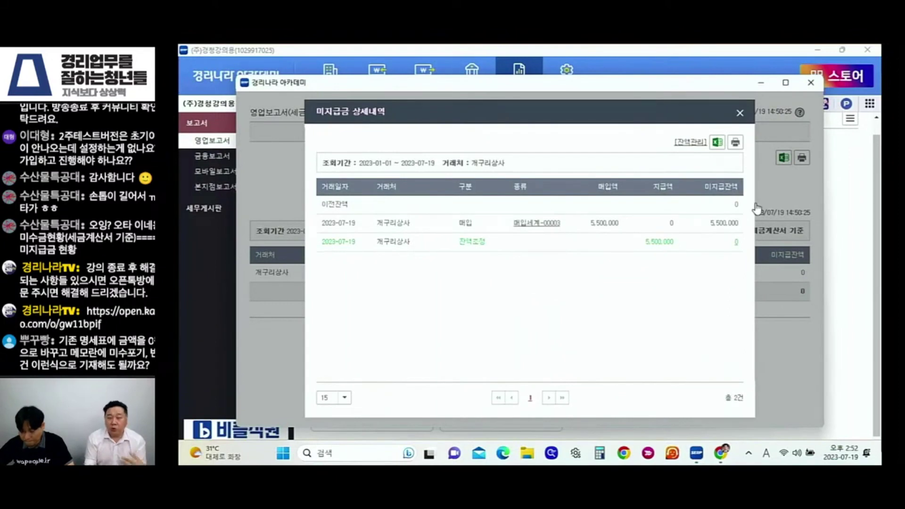
Step: Close 개구리상사's 미지급금 상세내역, the 미지급현황 report and the open report, sales and purchase pages
left_click(739, 112)
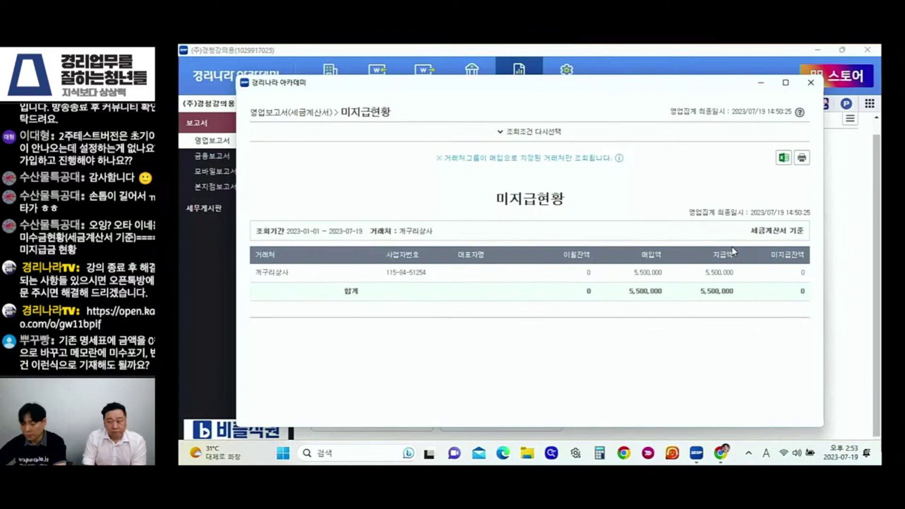
left_click(811, 83)
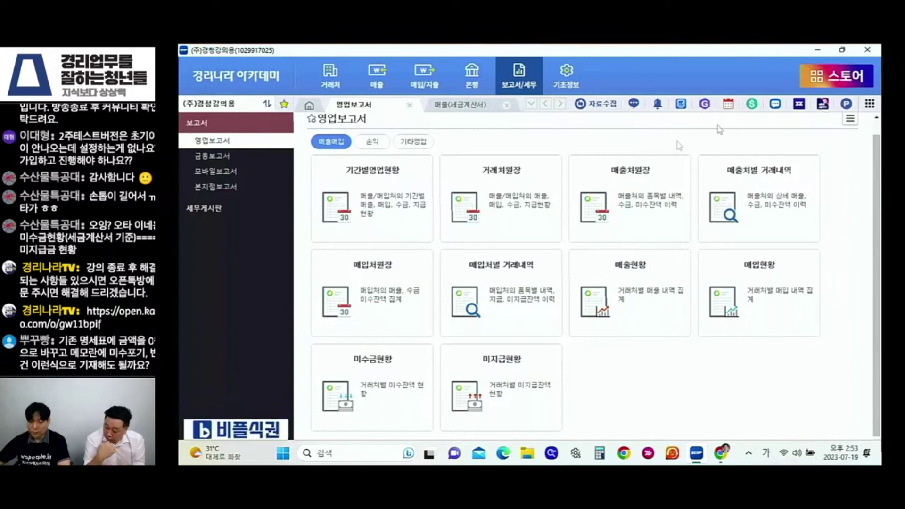
left_click(409, 105)
left_click(410, 106)
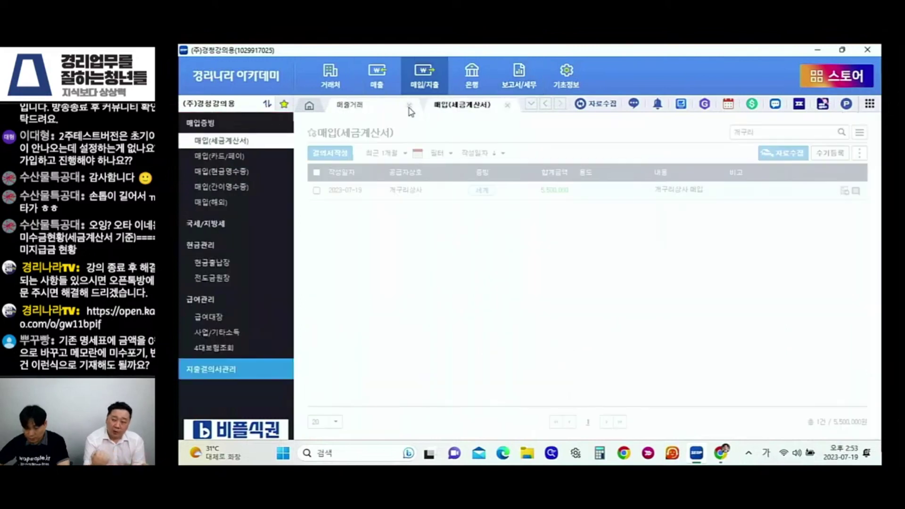
left_click(410, 106)
Step: Search the 매출거래 list for 상계상사
left_click(332, 93)
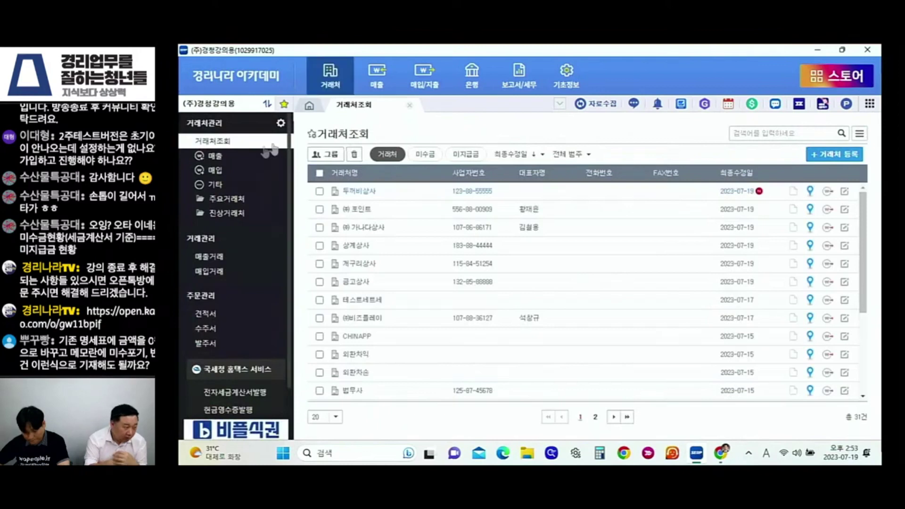
left_click(209, 258)
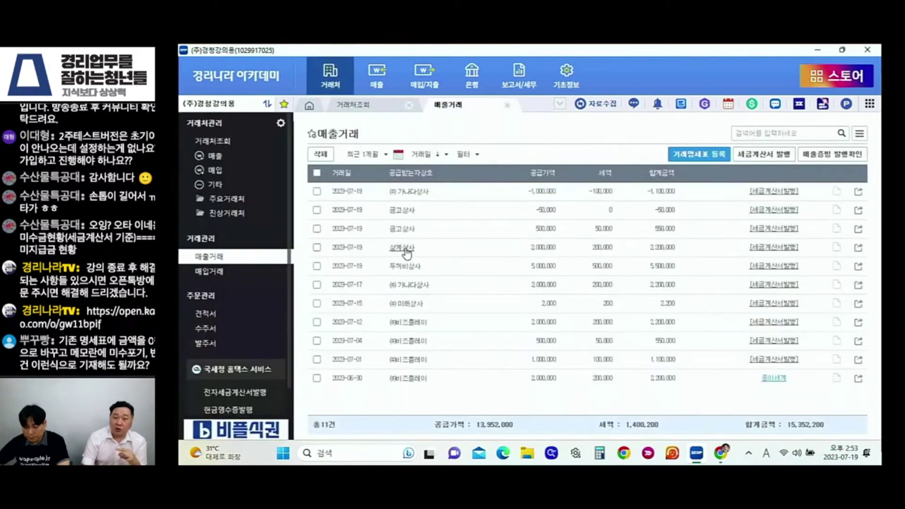
left_click(780, 135)
key("Hangul")
type("상계사")
type("상사")
key("Return")
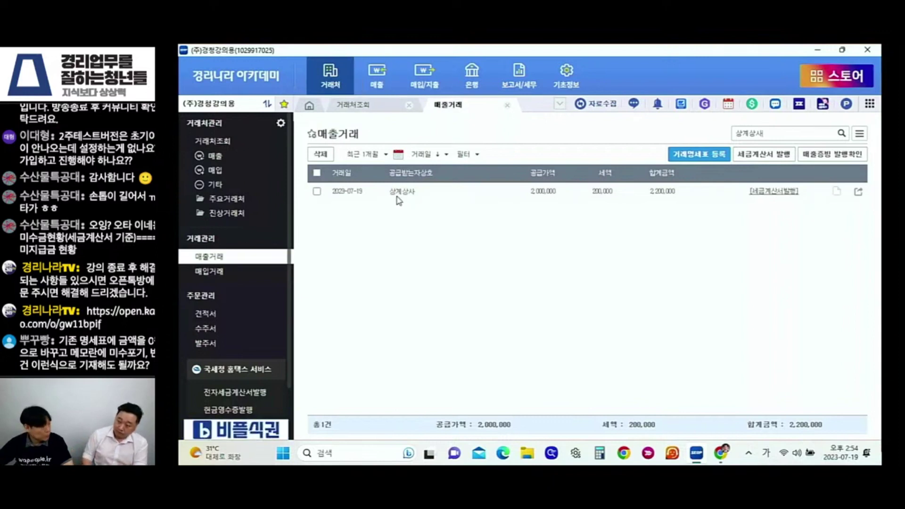
Step: Find 상계상사 in 거래처조회 and save its 거래처 그룹 as 매출 and 매입
left_click(331, 73)
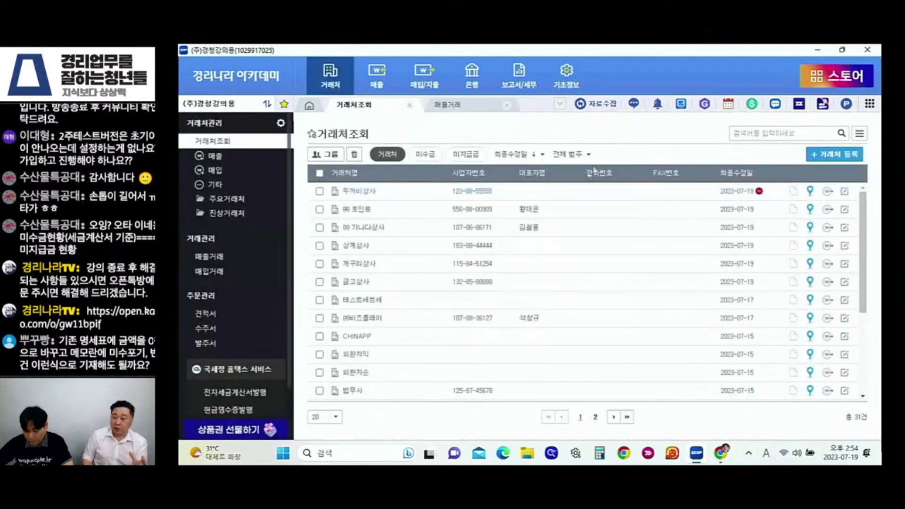
left_click(771, 135)
type("상계상사")
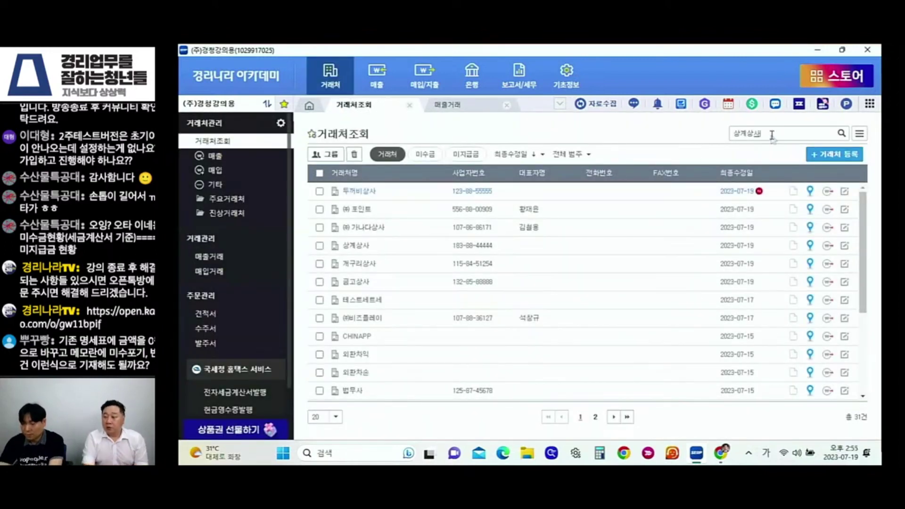
key("Return")
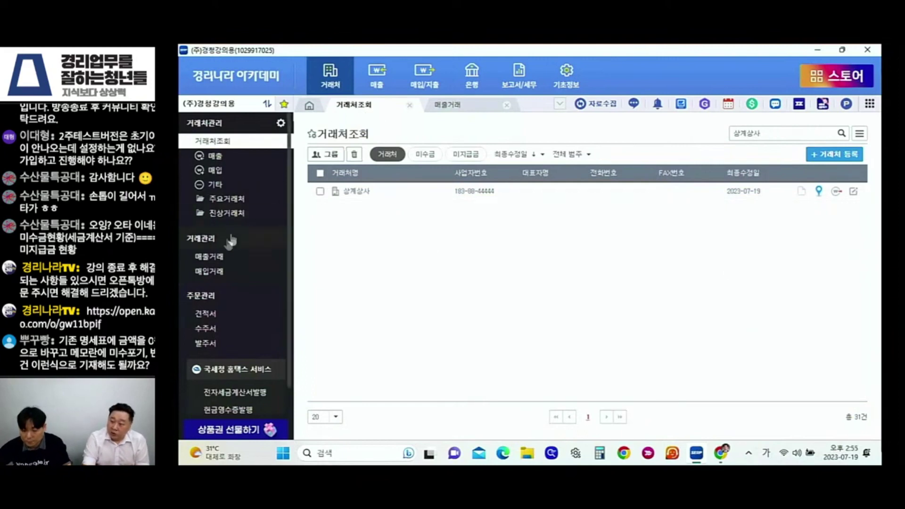
left_click(320, 191)
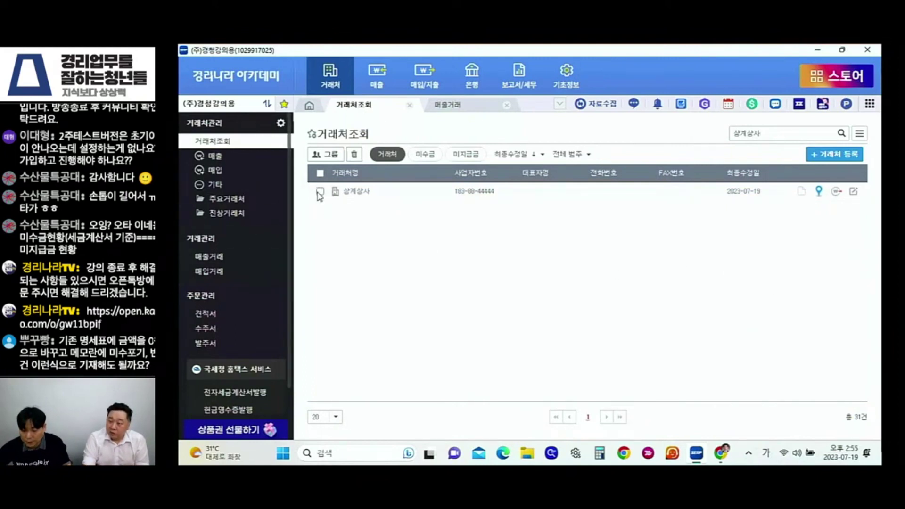
left_click(328, 156)
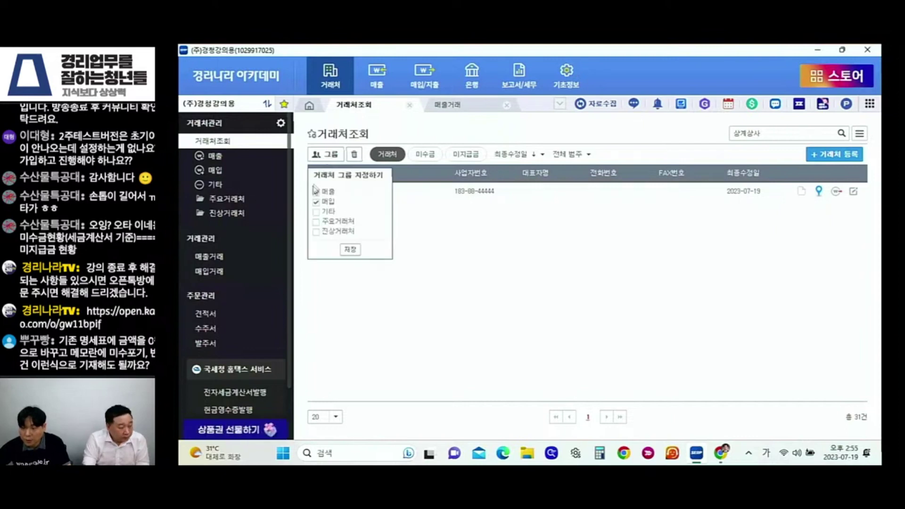
left_click(349, 250)
left_click(541, 286)
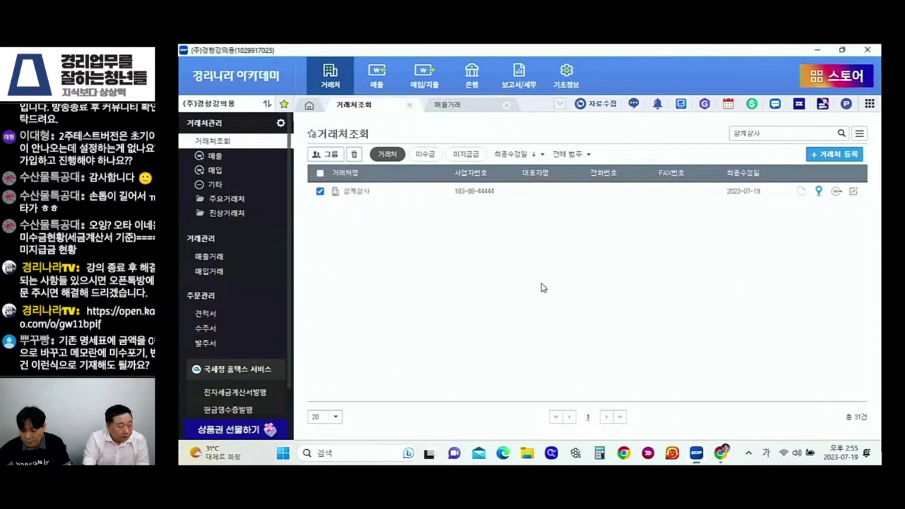
Step: Check 상계상사's customer details, and view its 2023-07-19 거래명세표 from 매출거래
left_click(366, 197)
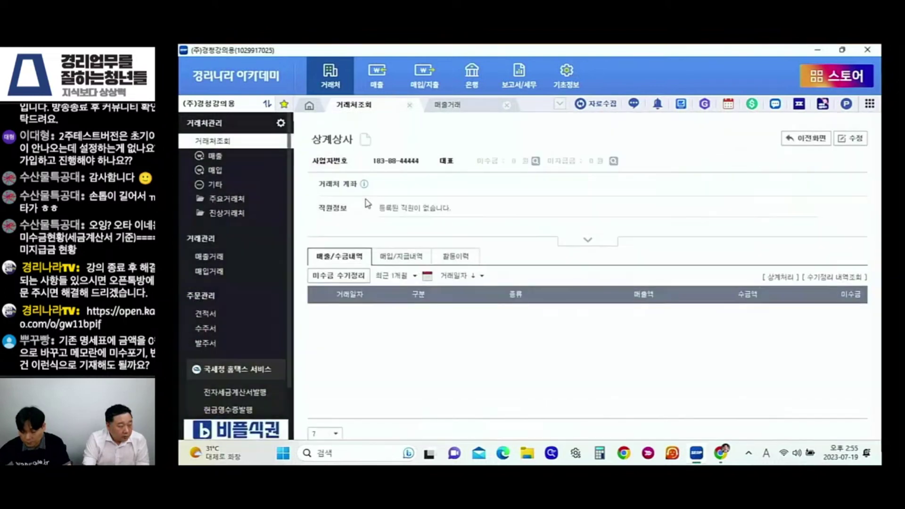
left_click(454, 109)
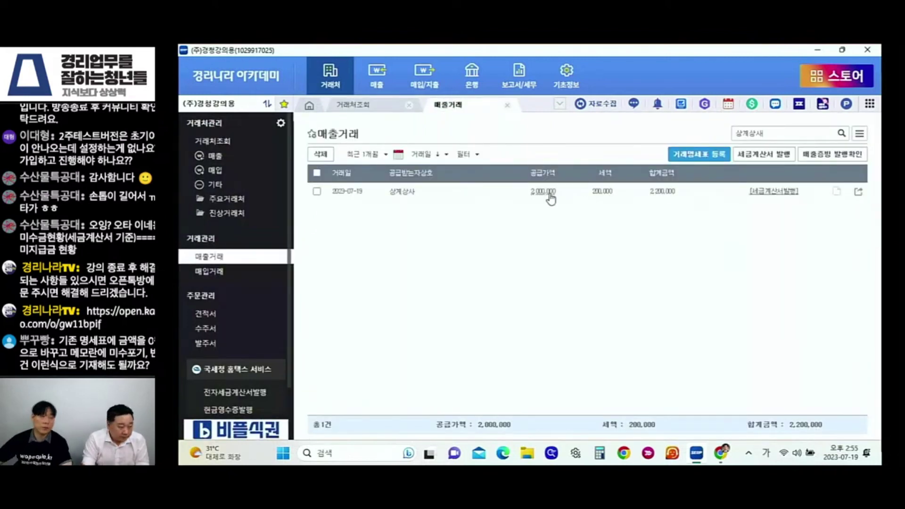
left_click(402, 192)
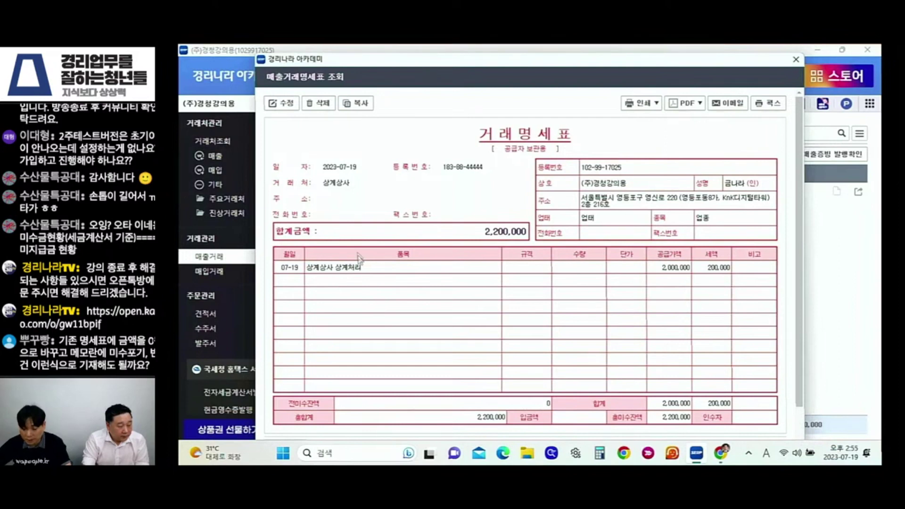
scroll(684, 267, "down", 2)
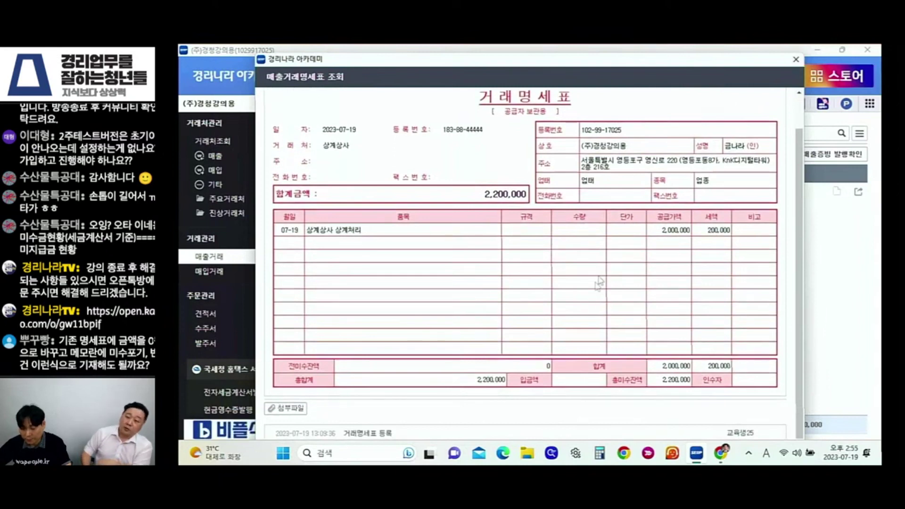
Step: Close 상계상사's 거래명세표, run the 거래명세표 기준 미수금현황 report for 상계상사, and close the report
scroll(597, 289, "up", 2)
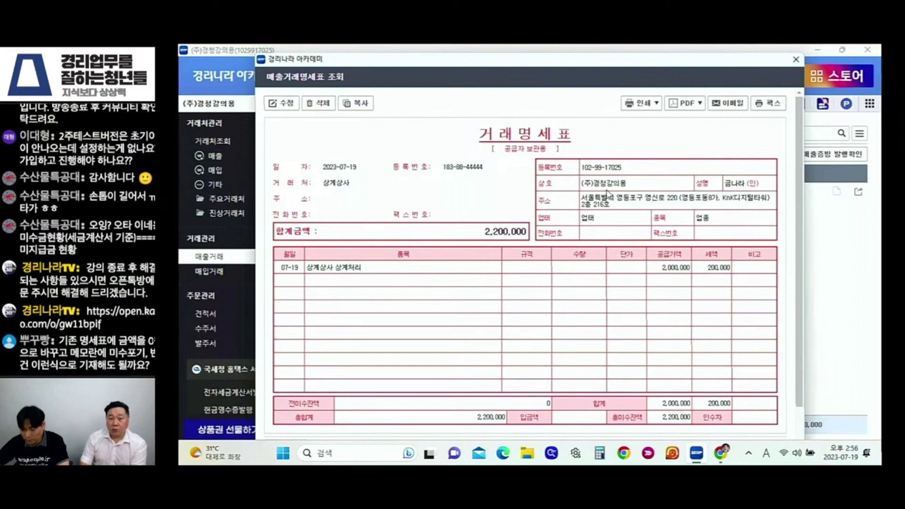
left_click(796, 61)
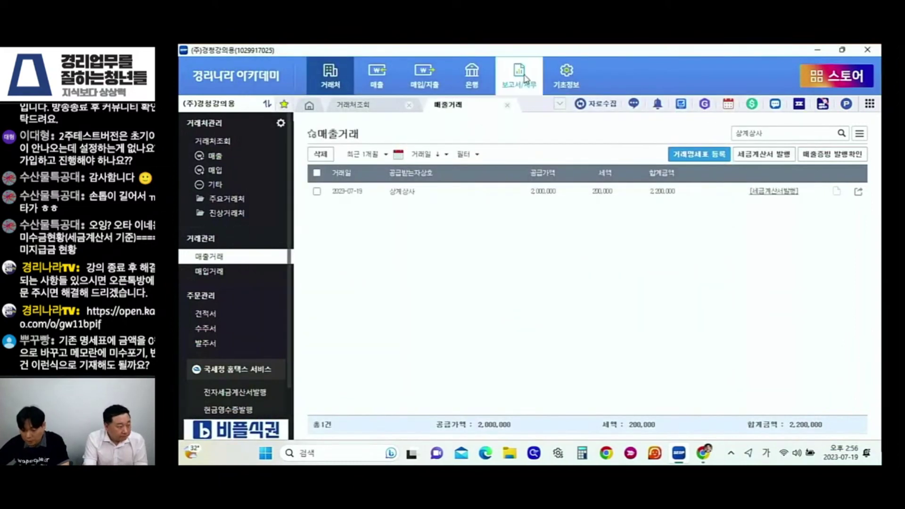
left_click(525, 79)
mouse_move(379, 348)
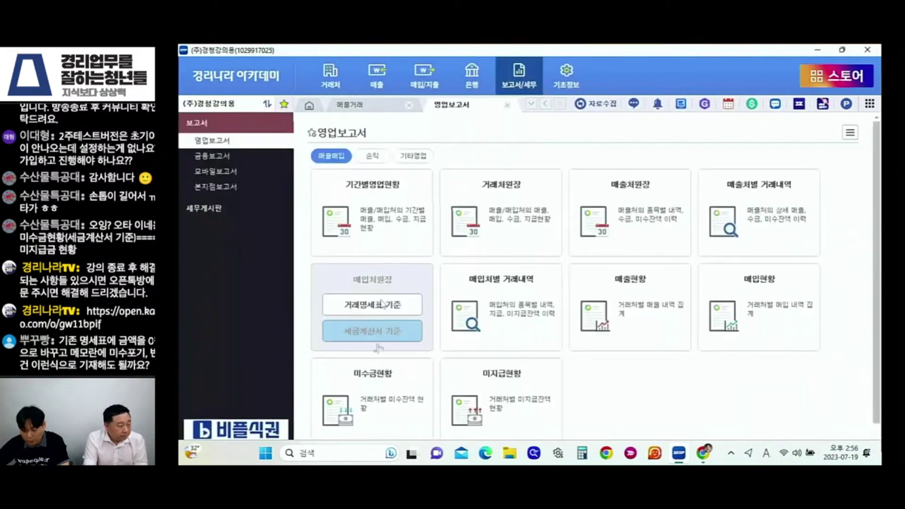
left_click(384, 401)
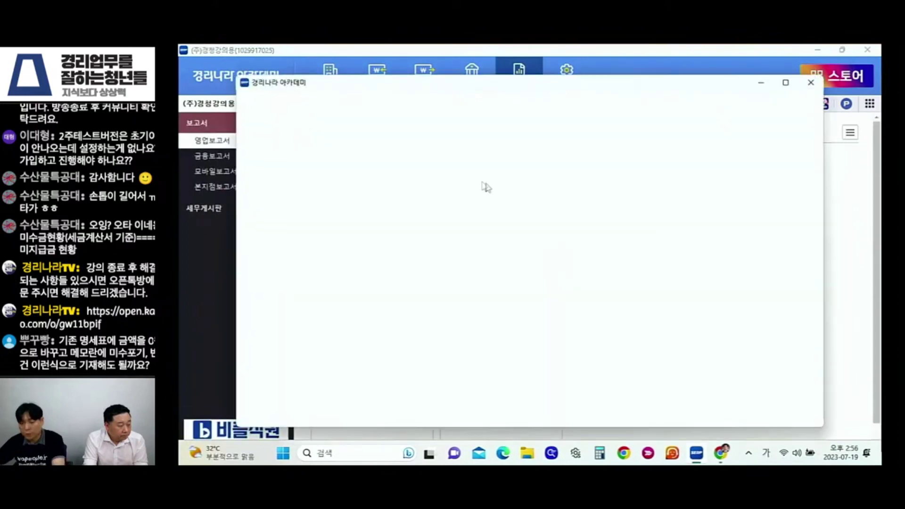
left_click(410, 155)
type("상계상사")
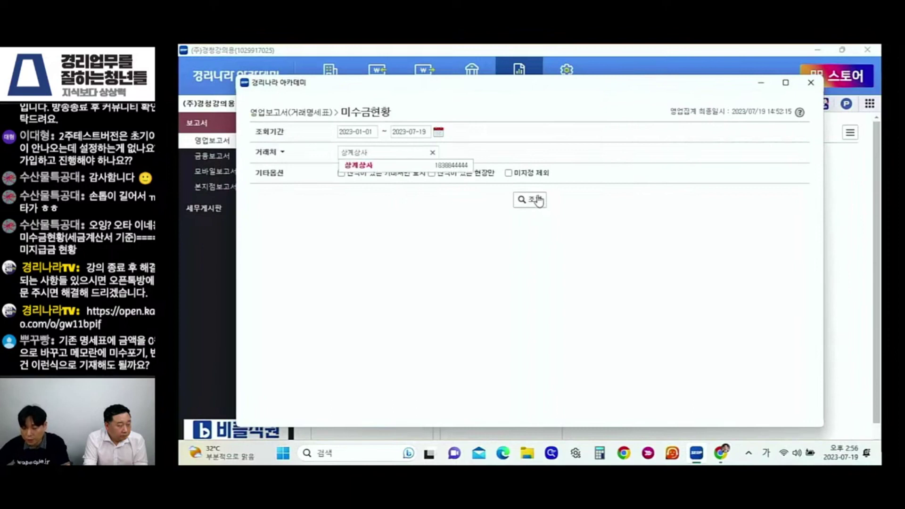
left_click(530, 200)
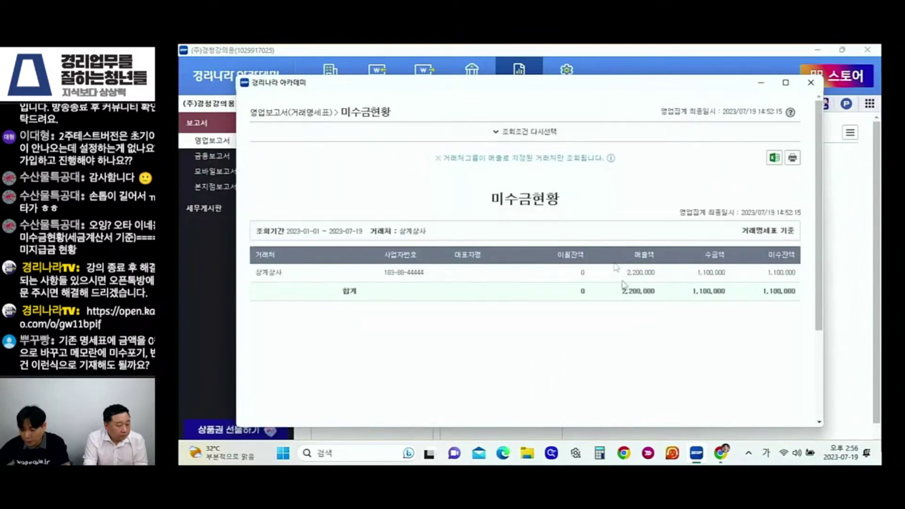
left_click(811, 84)
Step: Delete the 매출대금입금 matching of 상계상사's 2023-07-19 deposit in 입금내역 수납확인
left_click(472, 74)
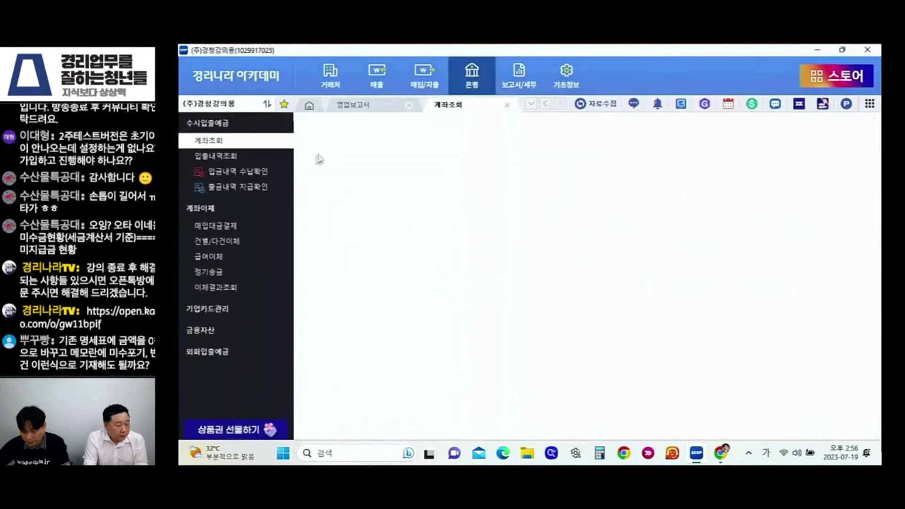
left_click(258, 174)
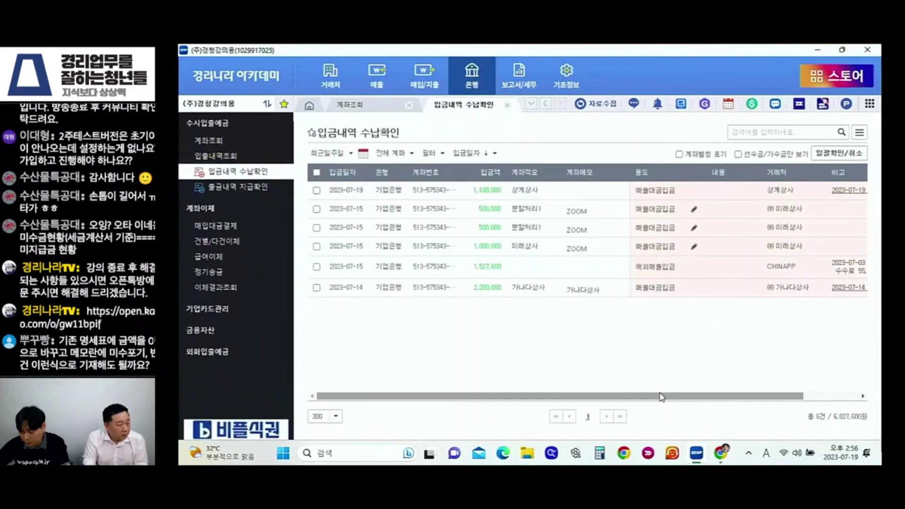
left_click_drag(660, 394, 815, 391)
left_click(856, 191)
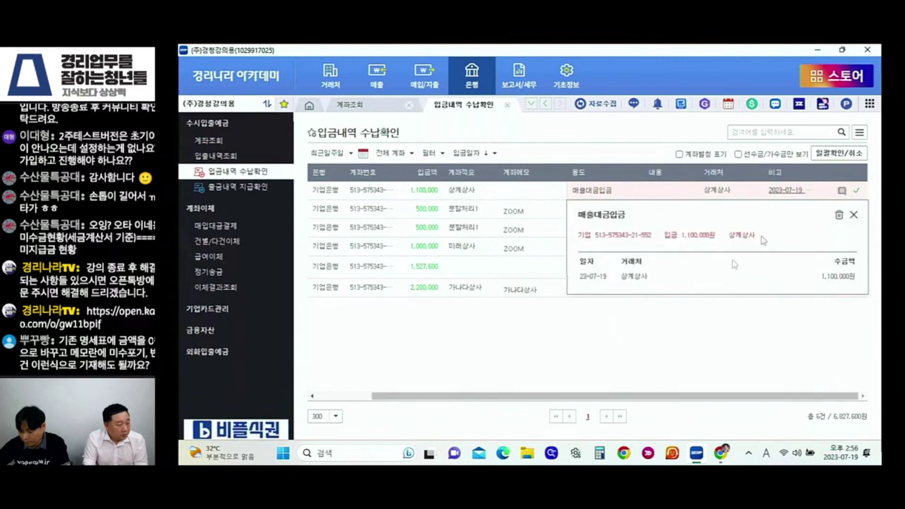
left_click(838, 214)
left_click(571, 309)
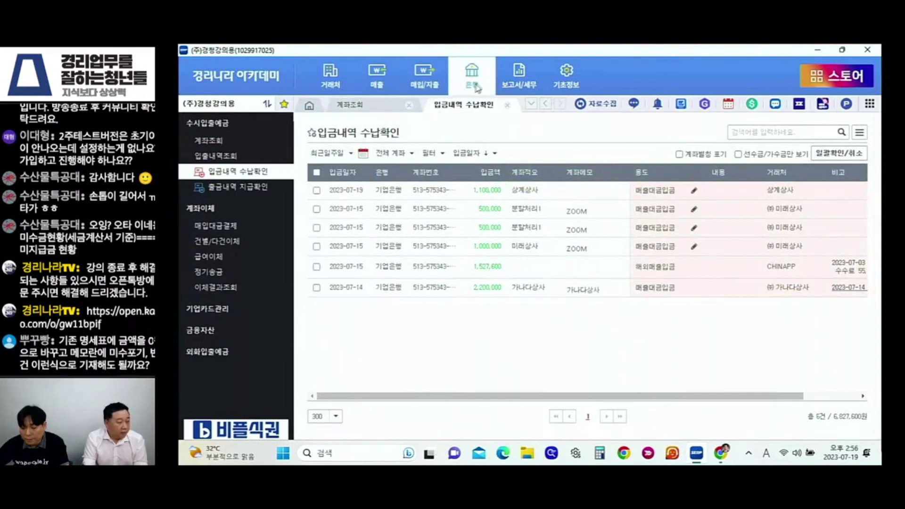
Step: Run the 거래명세표 기준 미수금현황 report for 상계상사 with a fresh aggregation, check the receivable, and close it
left_click(519, 77)
mouse_move(369, 397)
left_click(372, 425)
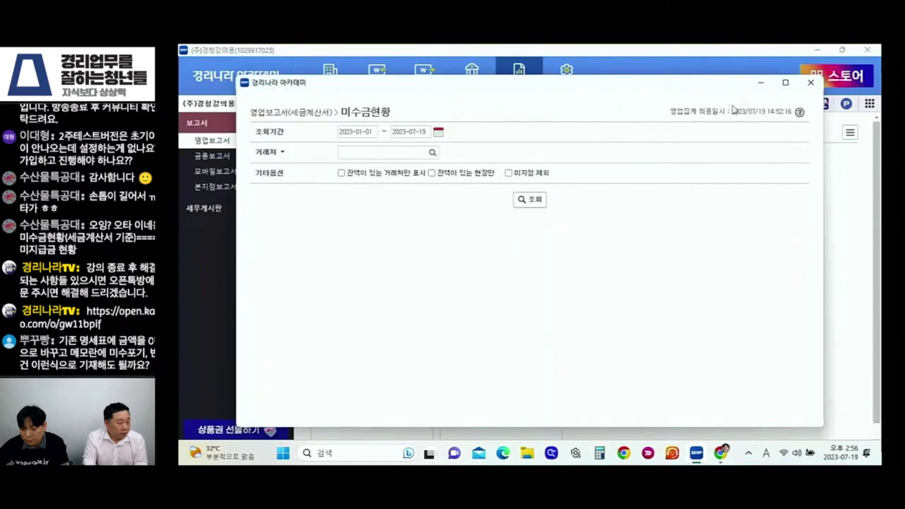
left_click(810, 82)
left_click(378, 398)
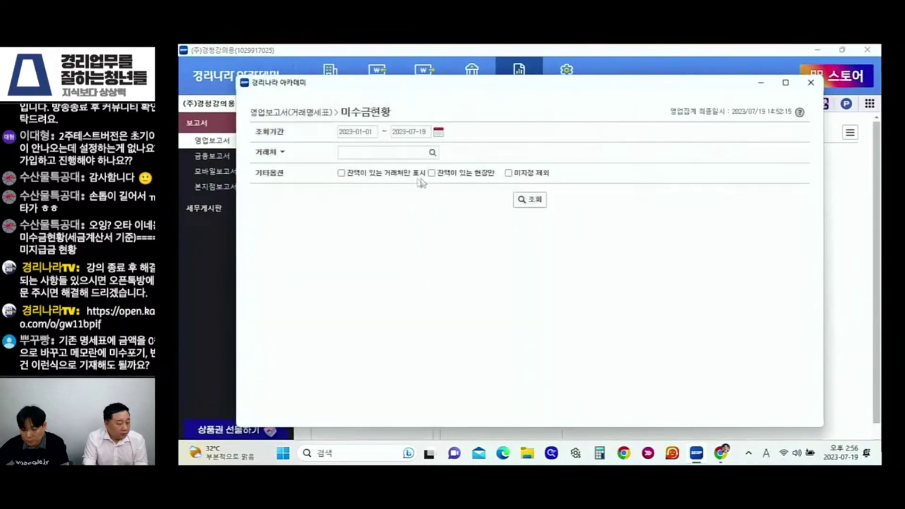
left_click(408, 157)
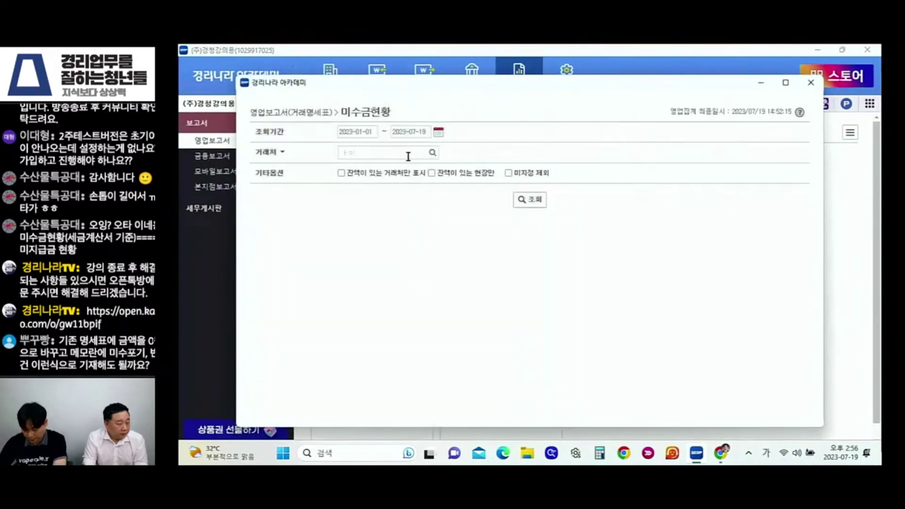
type("사")
left_click(408, 166)
left_click(524, 200)
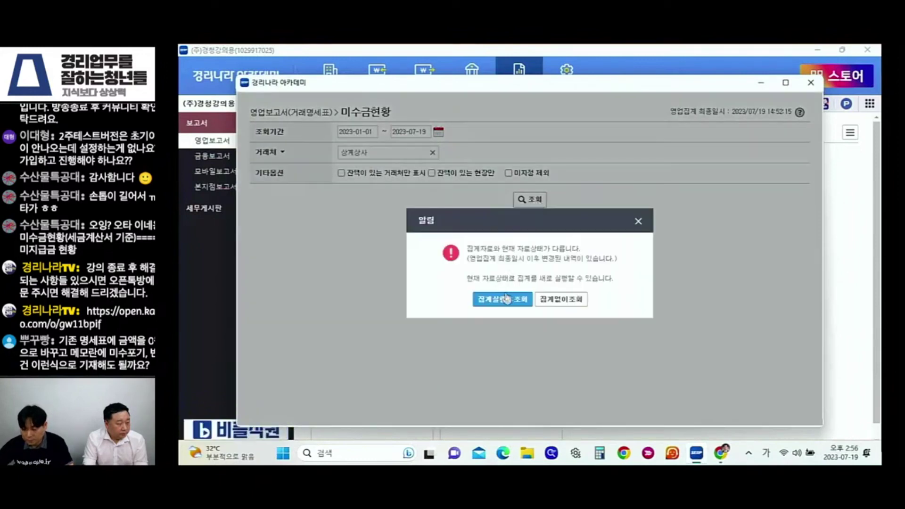
left_click(507, 298)
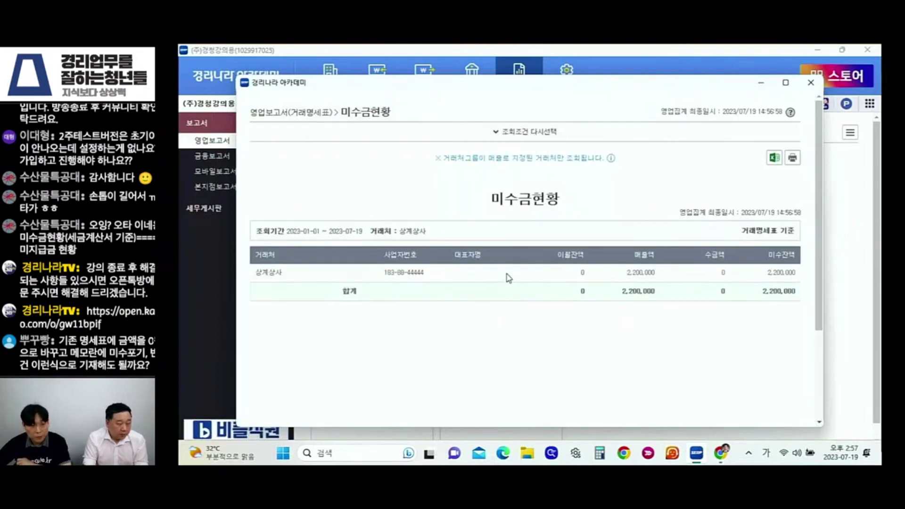
left_click(818, 81)
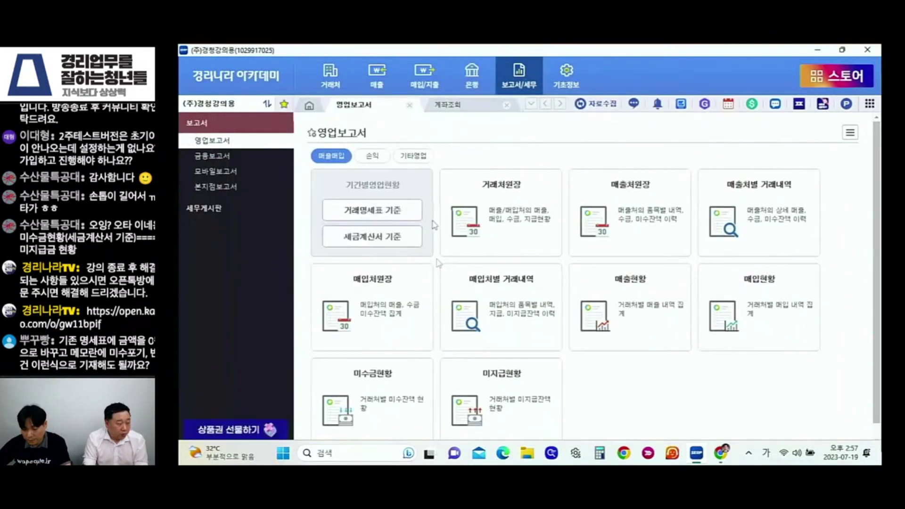
Step: Check 상계상사's payable in the 거래명세표 기준 미지급현황 report and close it
mouse_move(504, 414)
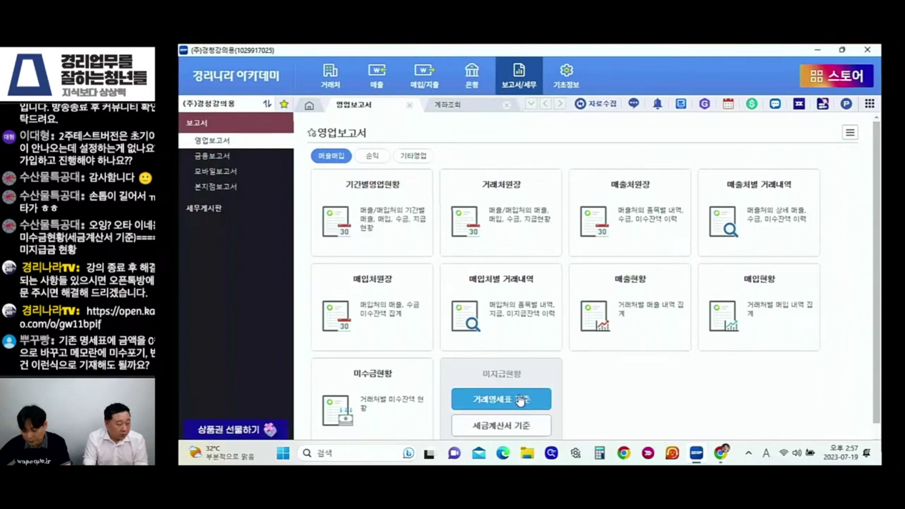
left_click(520, 400)
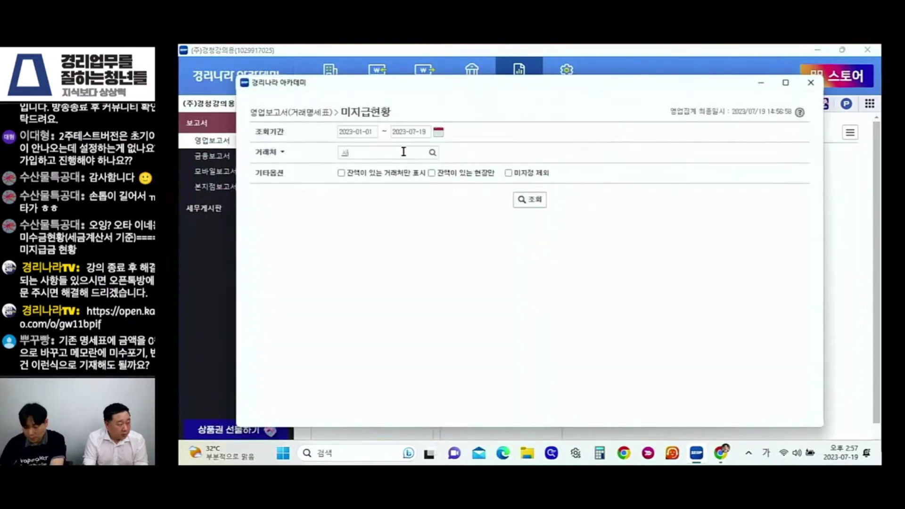
left_click(529, 199)
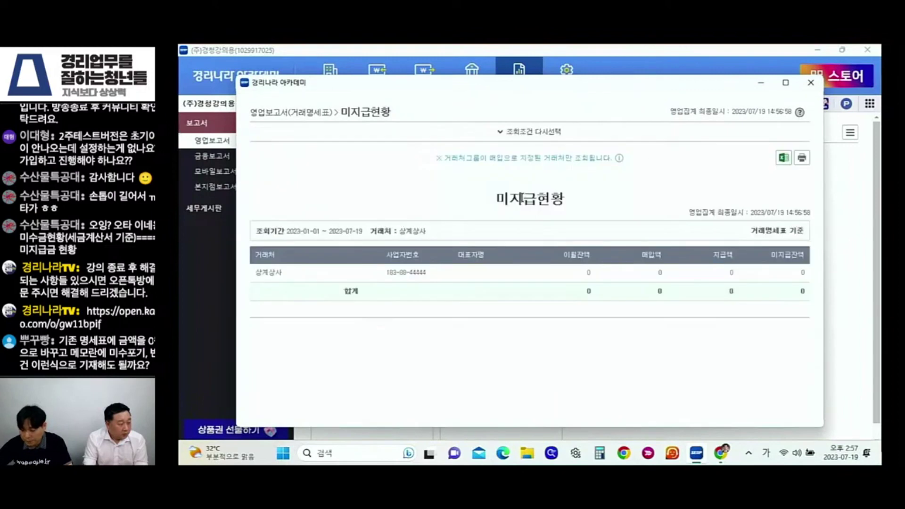
left_click(810, 83)
Step: Register a single 매입 거래명세표 for 상계상사 dated 2023-07-19, with item 상계상사 상계처리 매입 and 공급가액 1,000,000
left_click(346, 70)
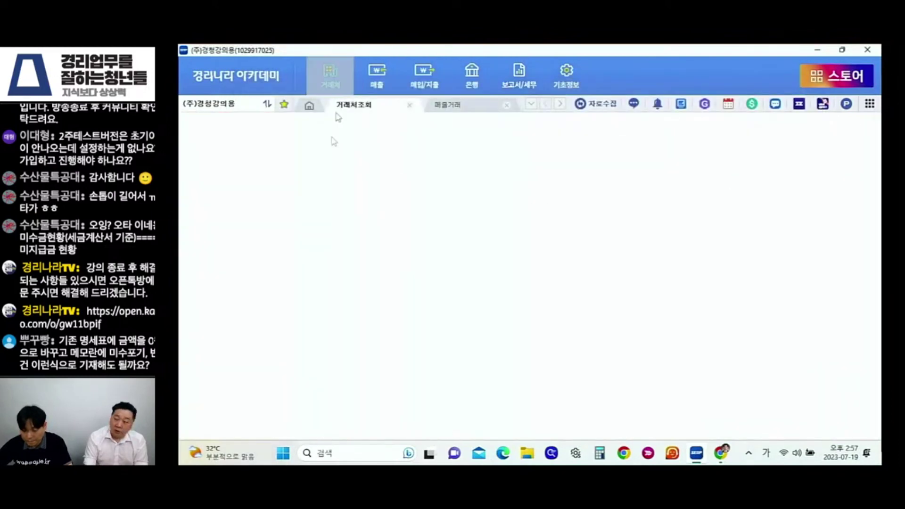
left_click(215, 274)
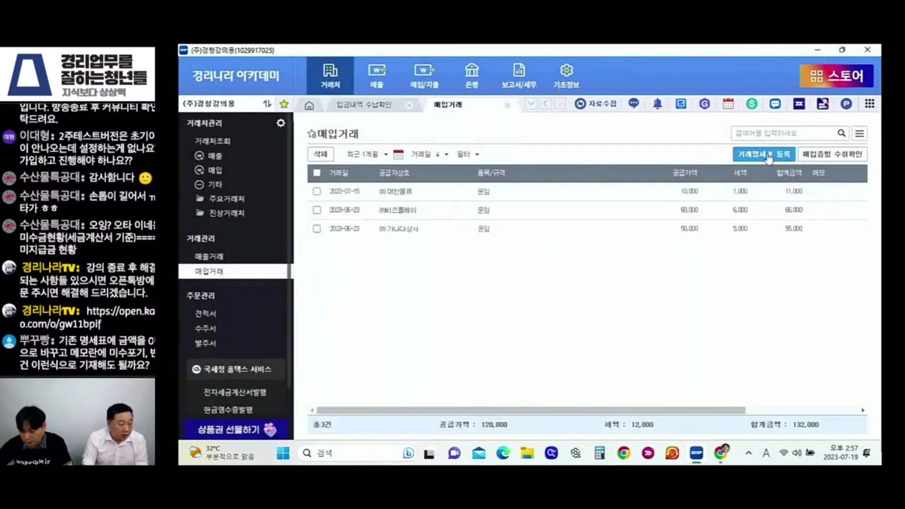
left_click(768, 159)
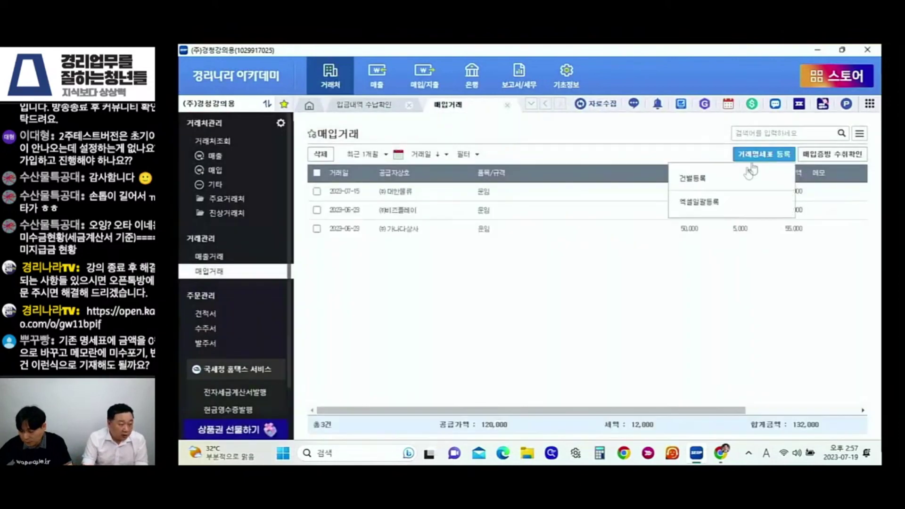
left_click(745, 175)
type("상계상사")
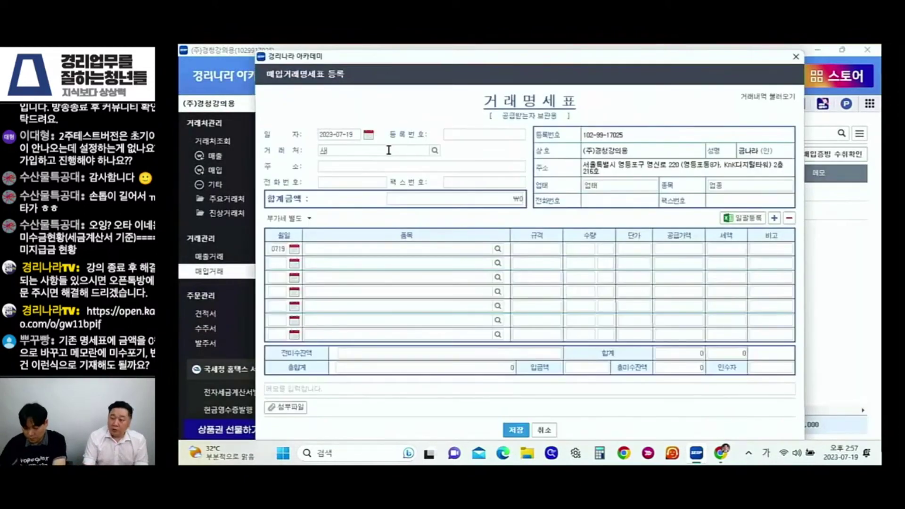
key("Return")
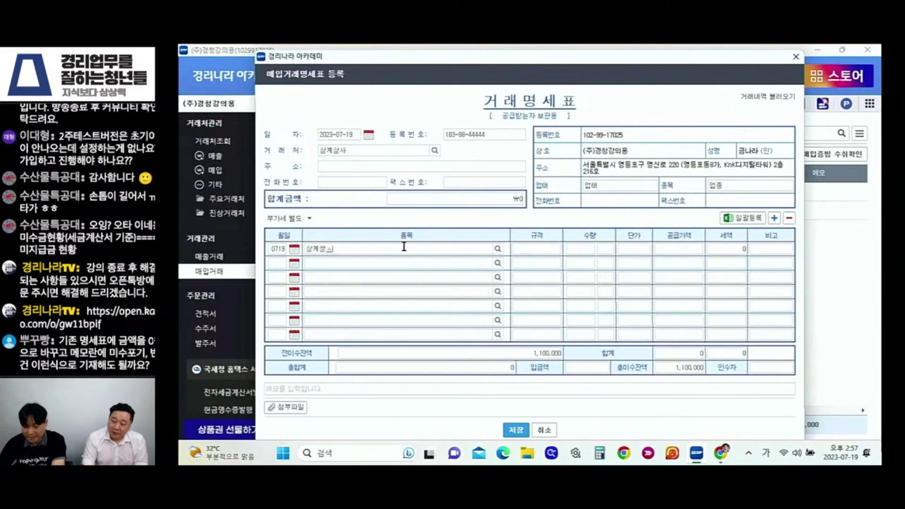
left_click(404, 246)
type("상계상사 상계험")
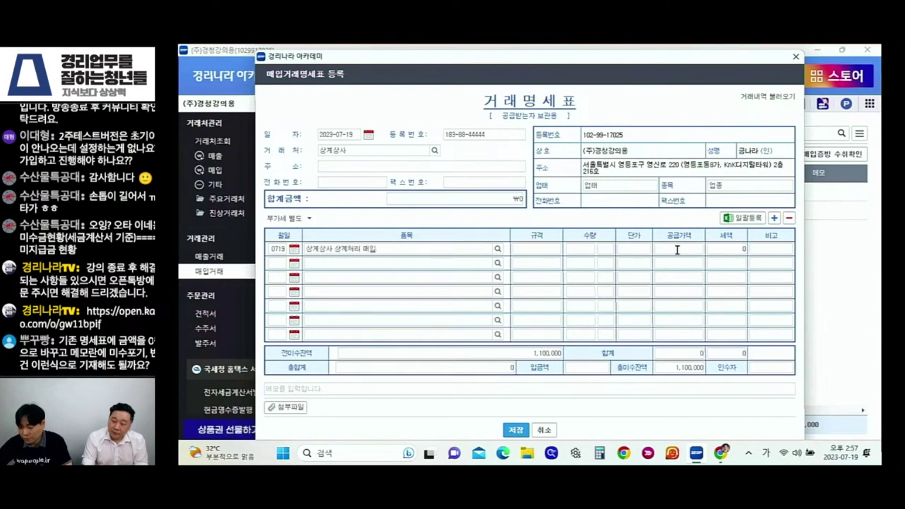
type("1000000")
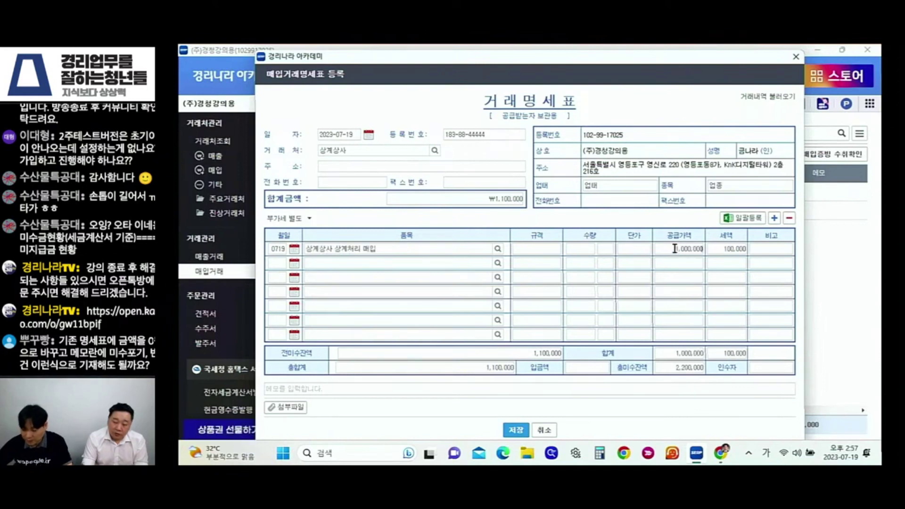
left_click(517, 431)
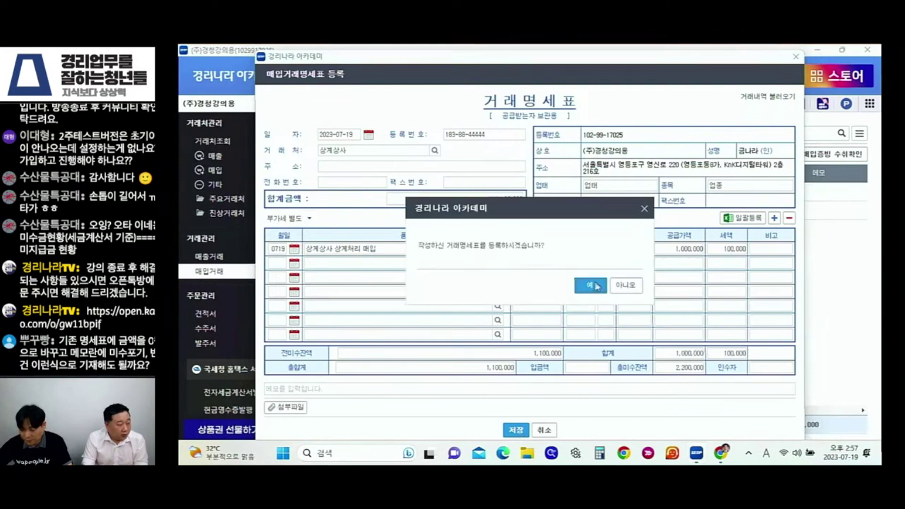
left_click(595, 285)
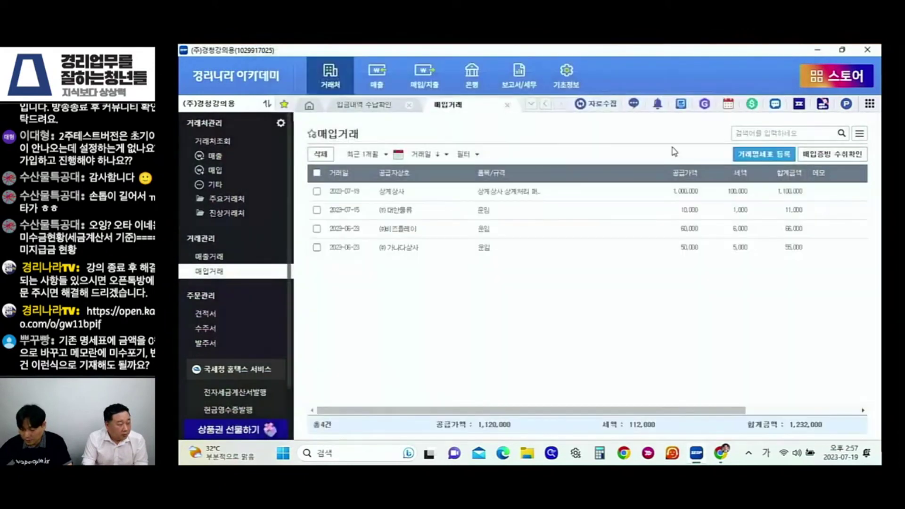
Step: Rerun the 거래명세표 기준 미지급현황 report for 상계상사 with a fresh aggregation, check the new purchase, and close it
left_click(520, 80)
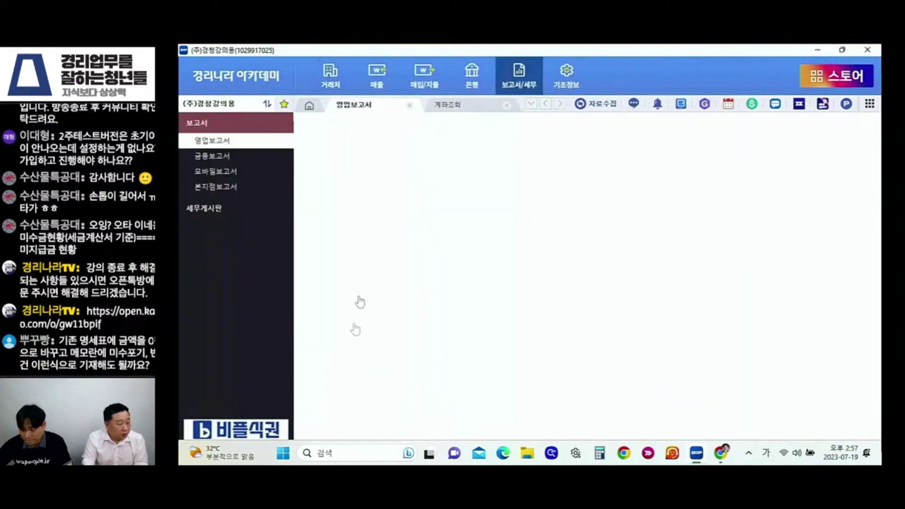
left_click(489, 401)
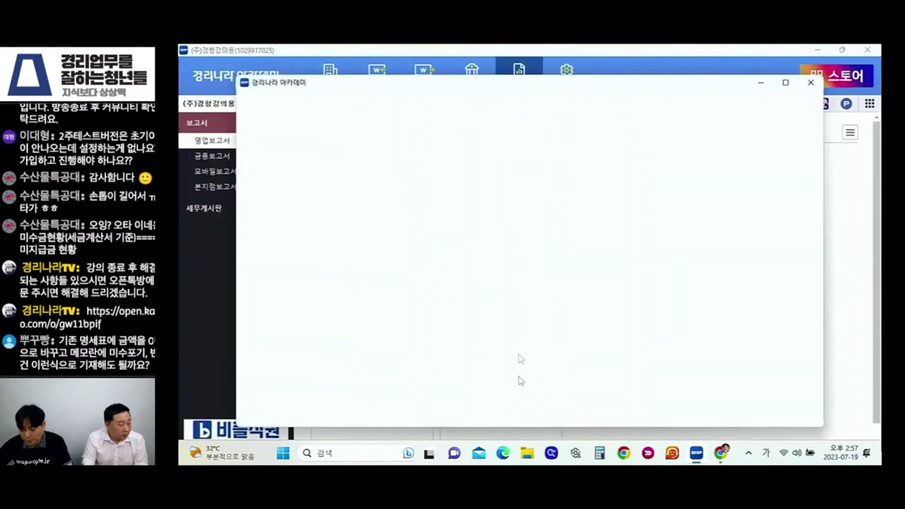
left_click(416, 151)
type("상계상")
left_click(390, 168)
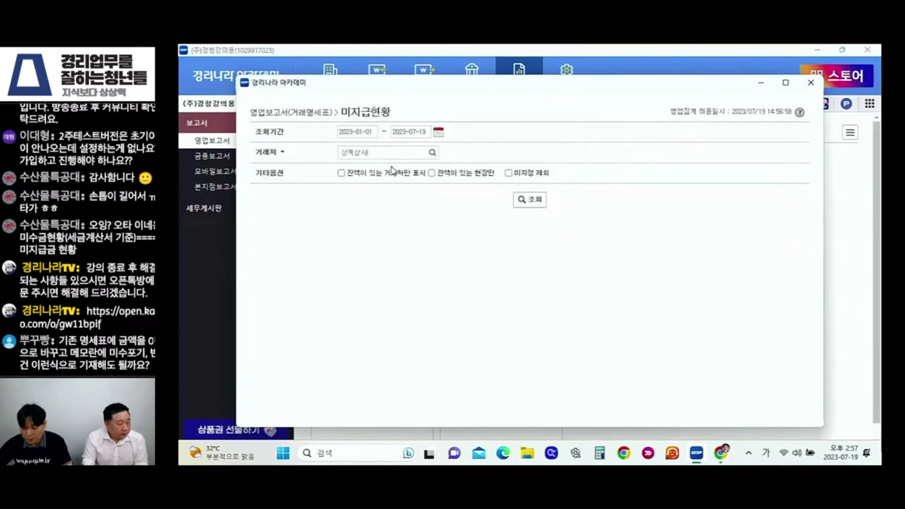
left_click(529, 200)
left_click(517, 305)
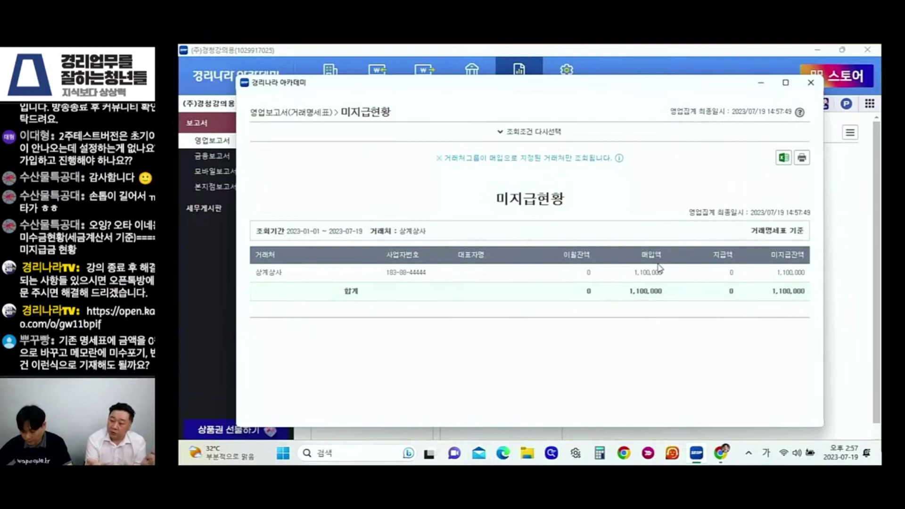
left_click(811, 83)
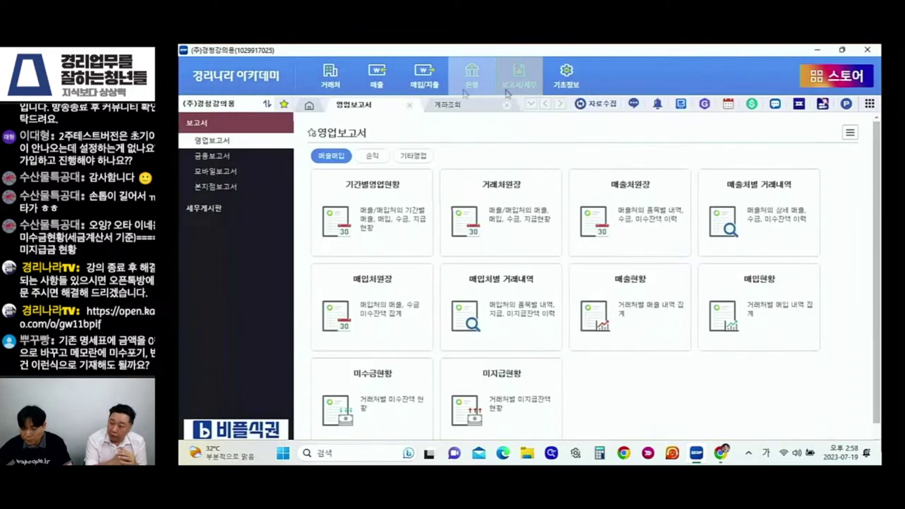
Step: Offset 상계상사's receivable against its payable with 상계처리 dated 2023-07-19 for 1,100,000, and check the remaining 미수금
left_click(348, 82)
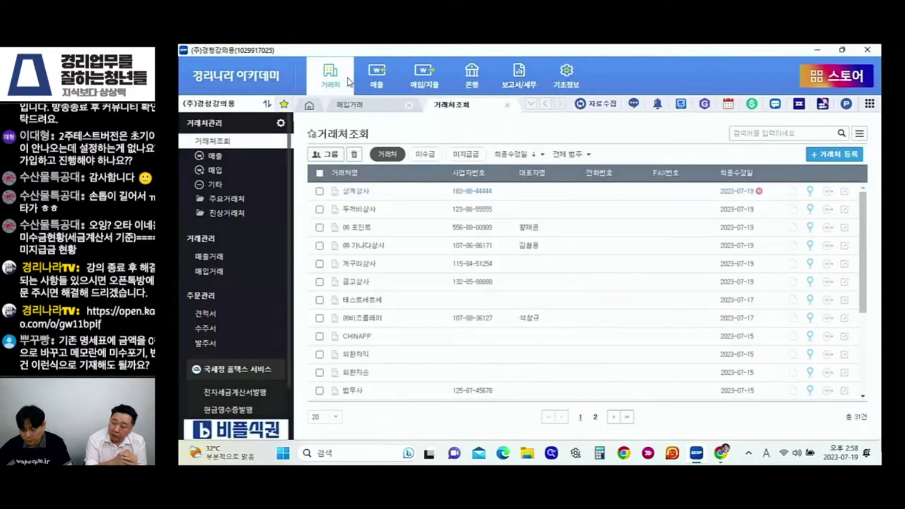
left_click(362, 192)
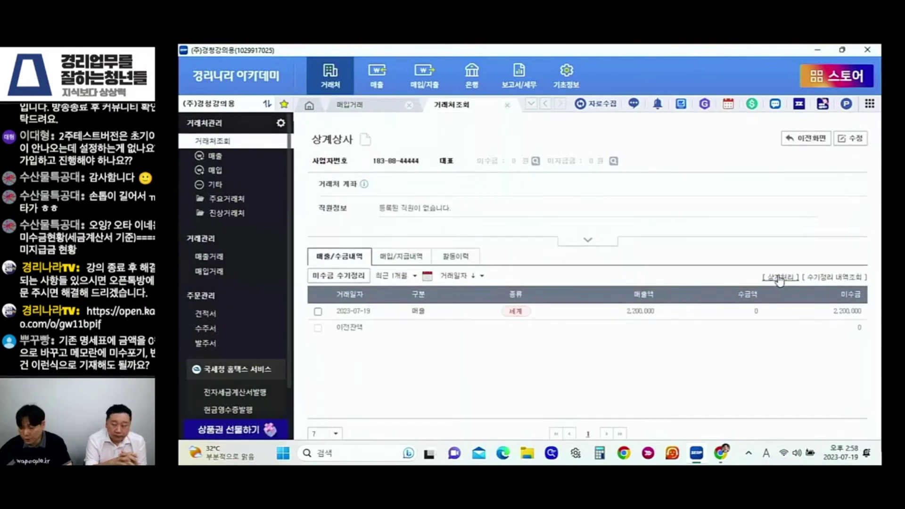
left_click(247, 141)
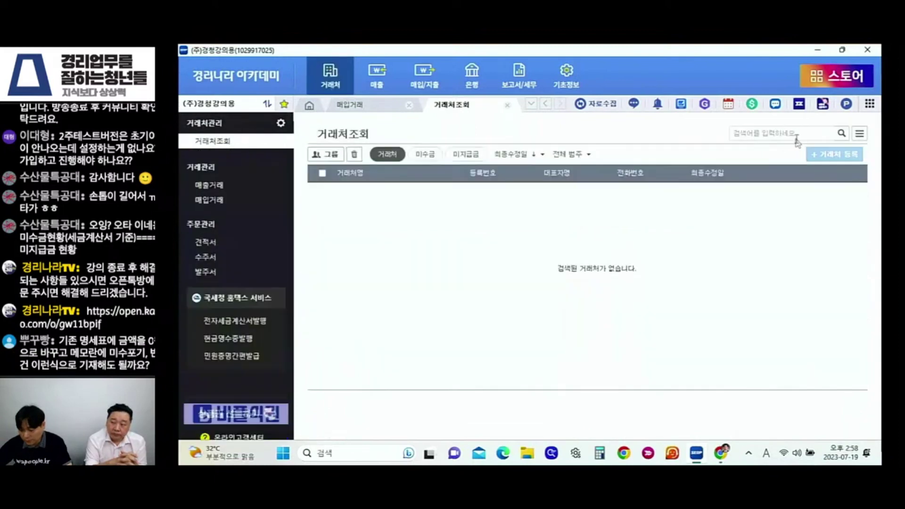
key("Hangul")
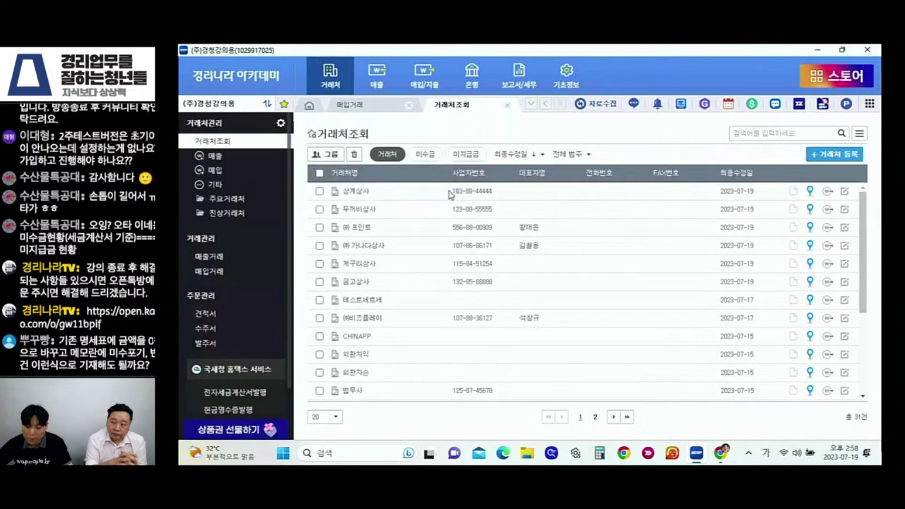
left_click(362, 198)
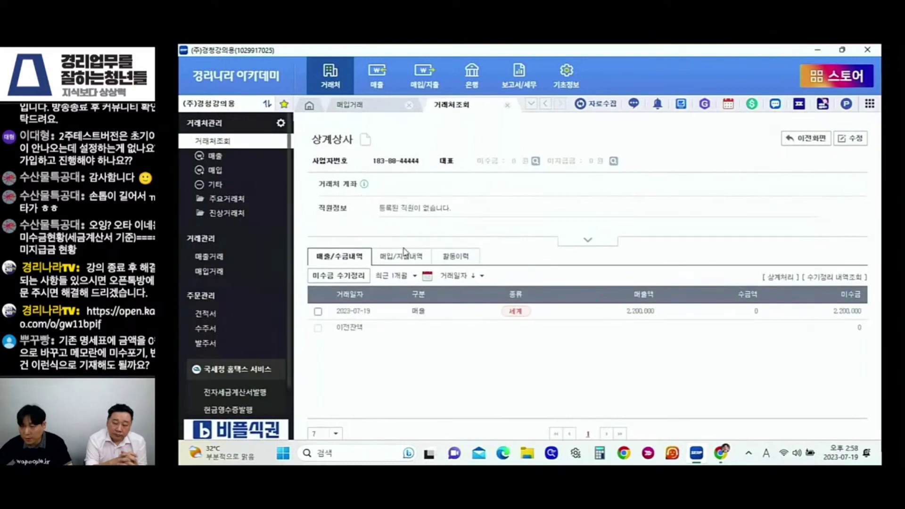
left_click(780, 278)
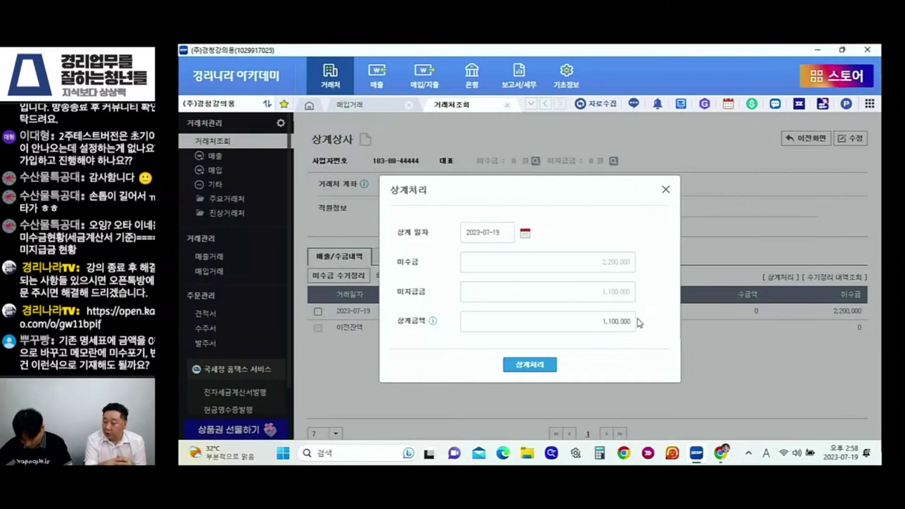
left_click(541, 368)
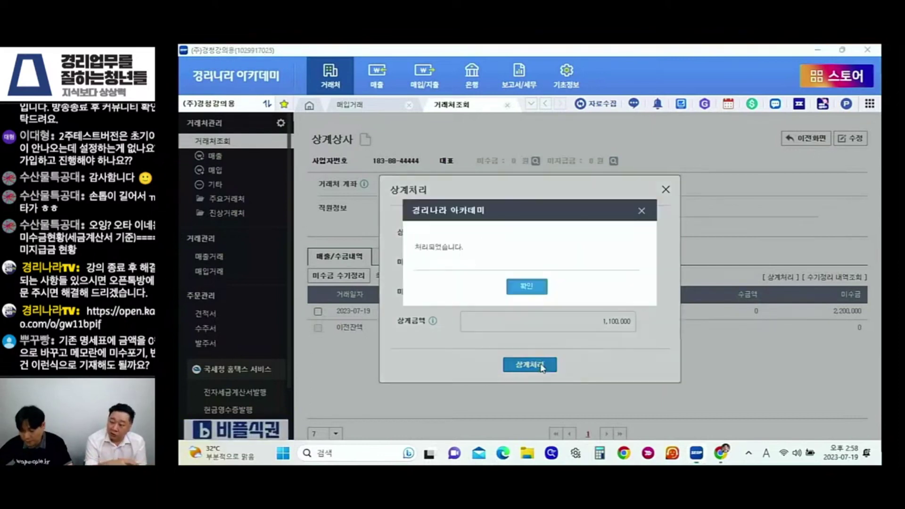
left_click(526, 288)
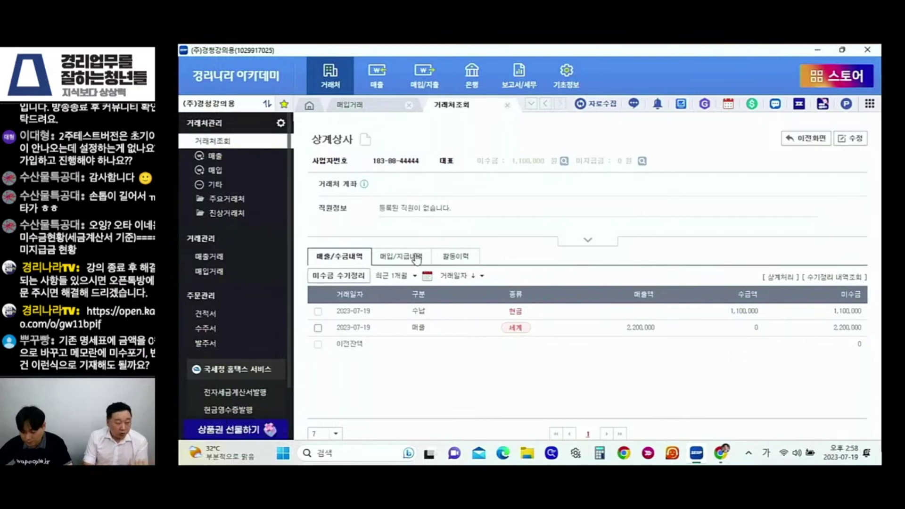
left_click_drag(831, 313, 865, 313)
left_click(865, 313)
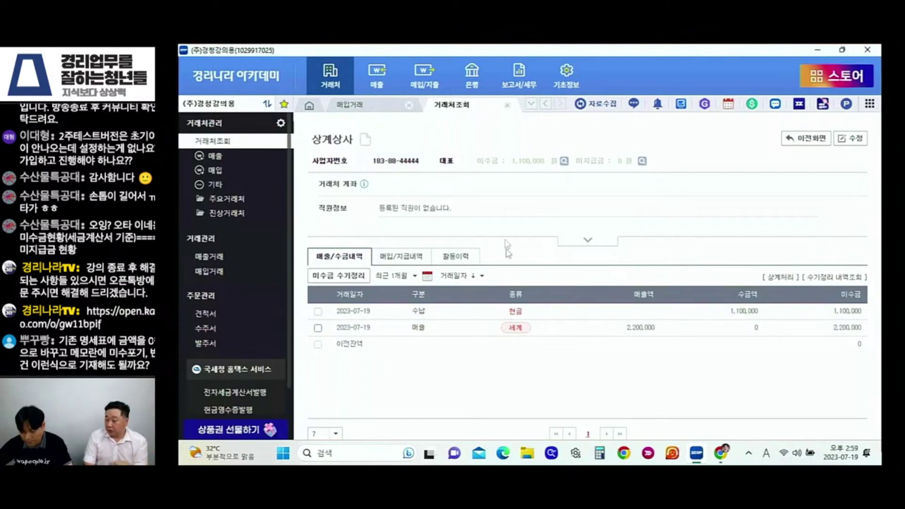
Step: In 입금내역 수납확인, apply the 2023-07-19 상계상사 deposit as 매출대금입금, collecting 1,100,000 against its sale, and save
left_click(472, 76)
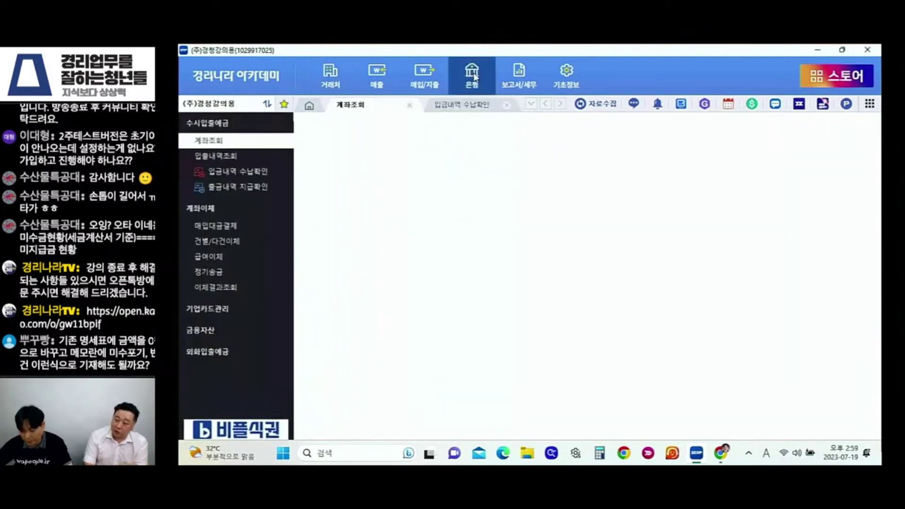
left_click(230, 175)
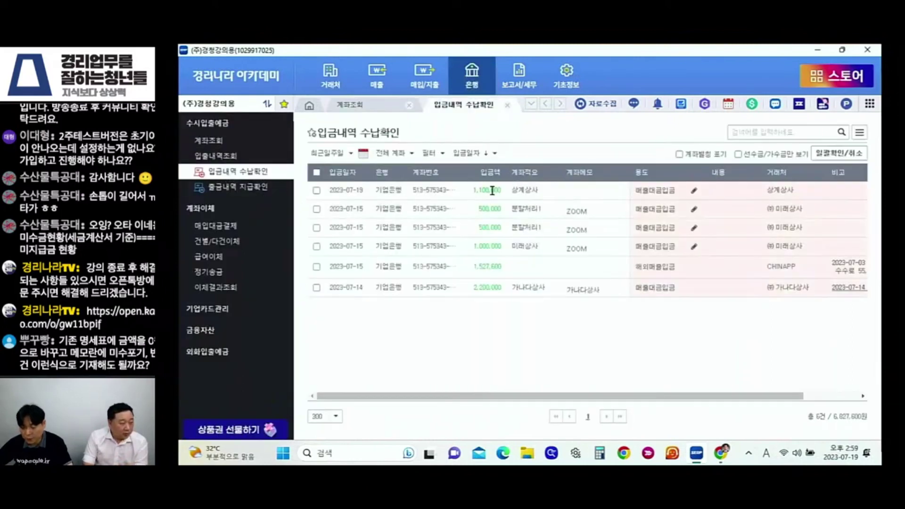
left_click(673, 196)
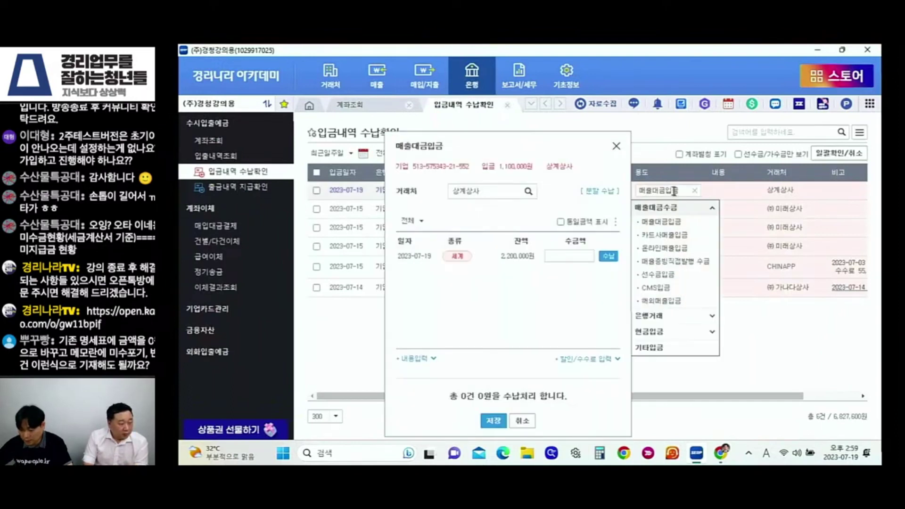
left_click_drag(500, 256, 535, 257)
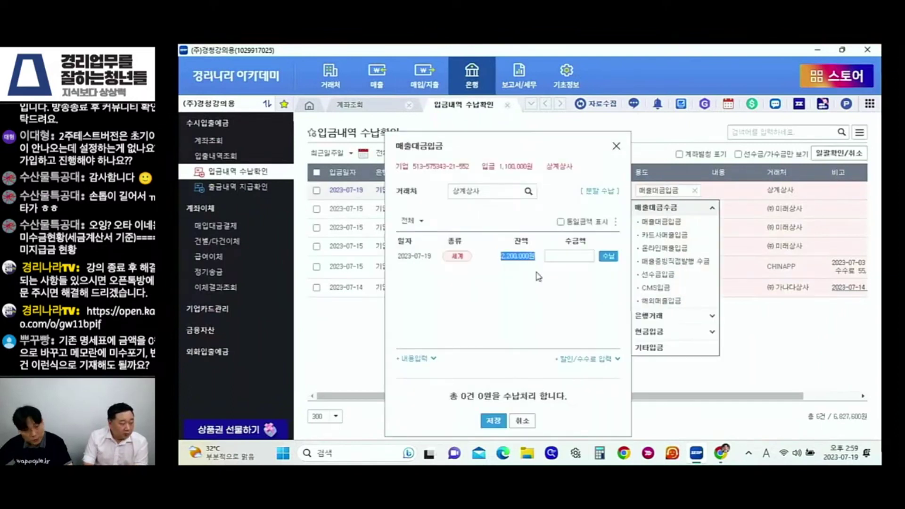
left_click(608, 256)
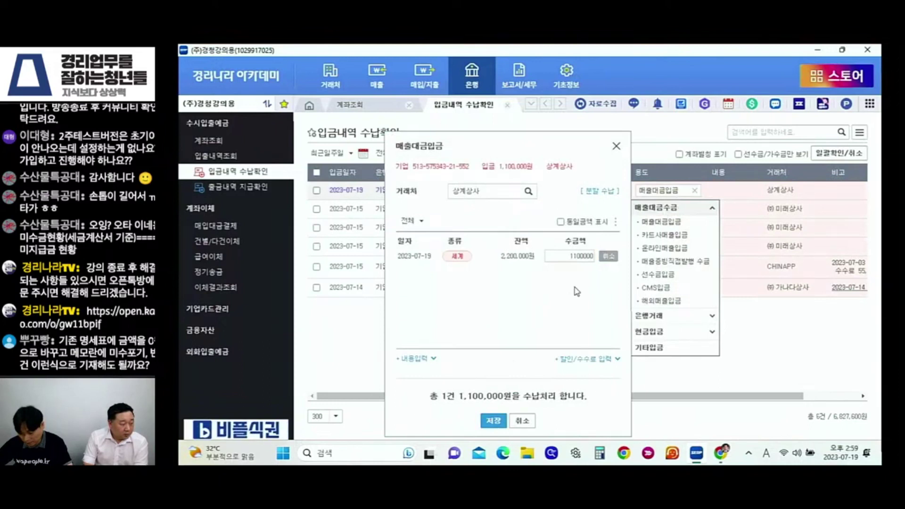
left_click(493, 420)
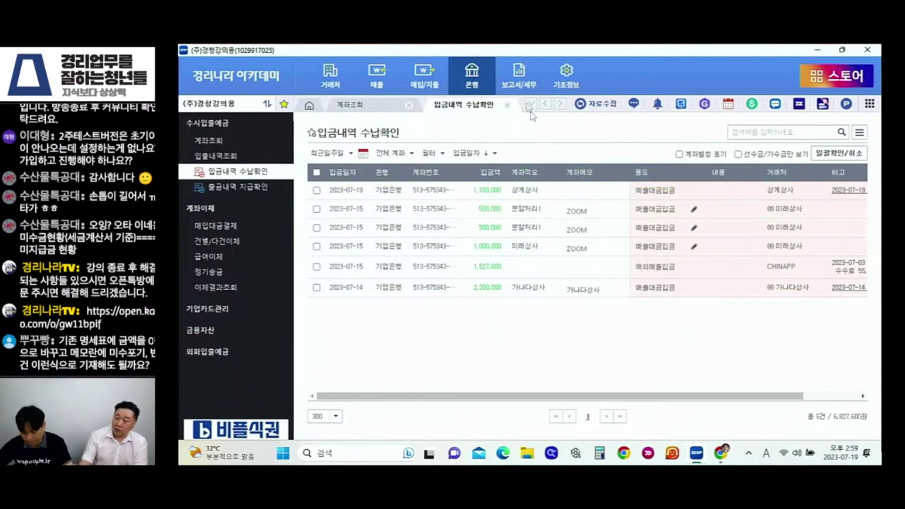
Step: Run the 거래명세표 기준 미수금현황 report for 상계상사 with a fresh aggregation, review the receivable's transaction details, and close it
left_click(525, 88)
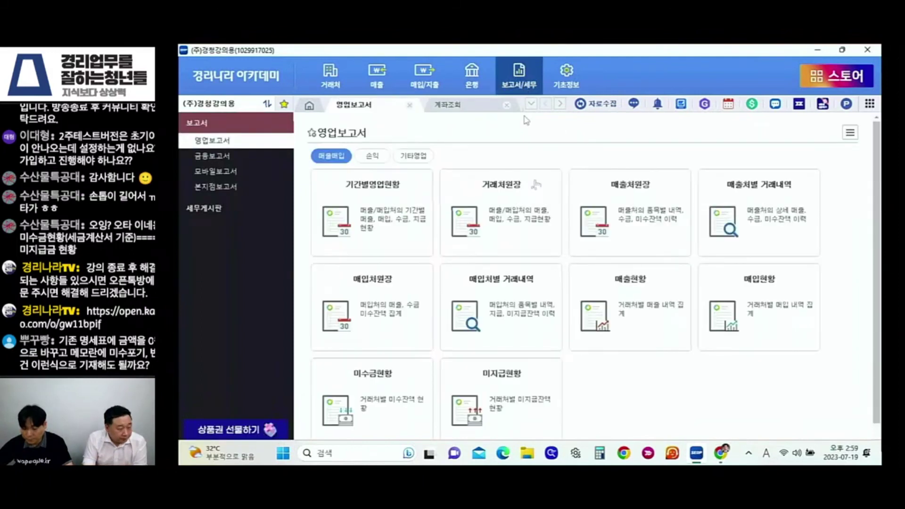
mouse_move(483, 196)
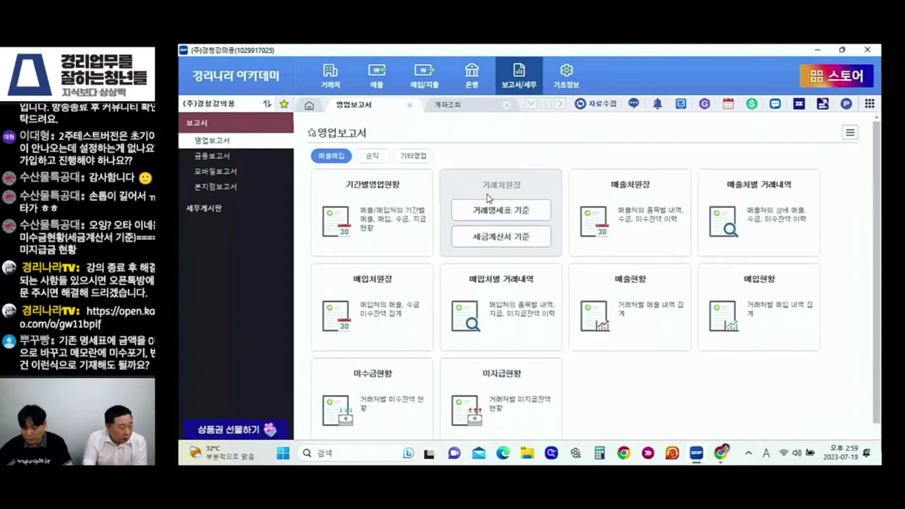
mouse_move(386, 405)
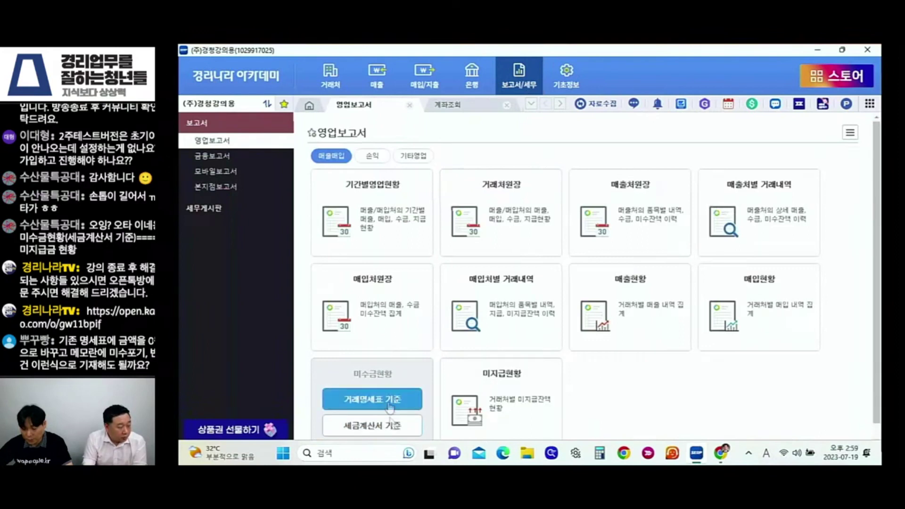
left_click(395, 408)
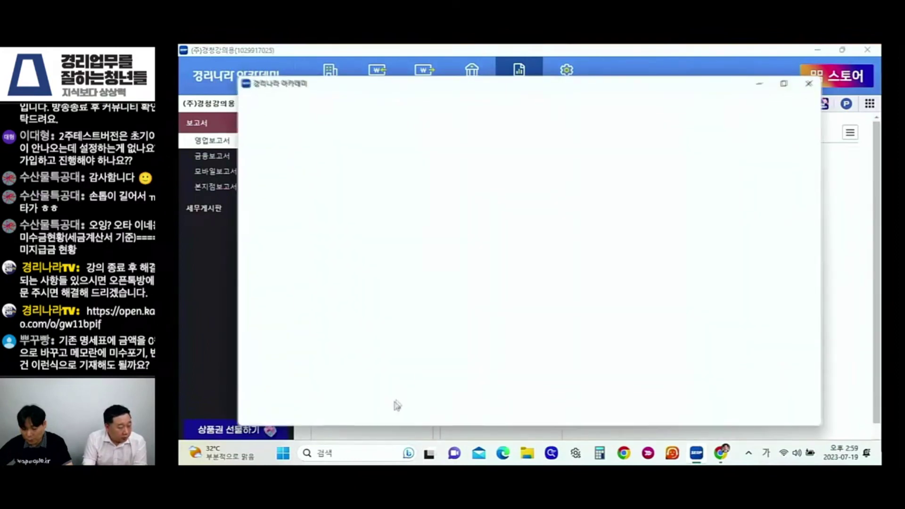
type("상계")
left_click(403, 165)
left_click(524, 200)
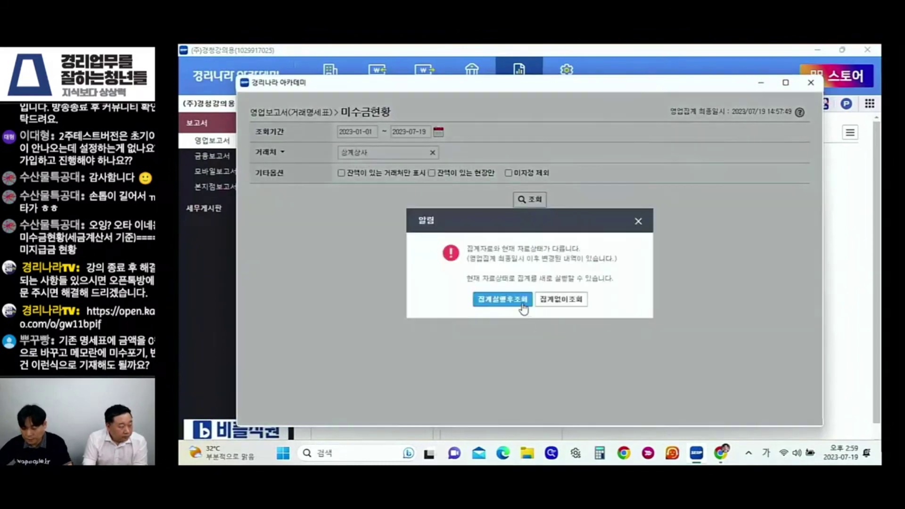
left_click(502, 300)
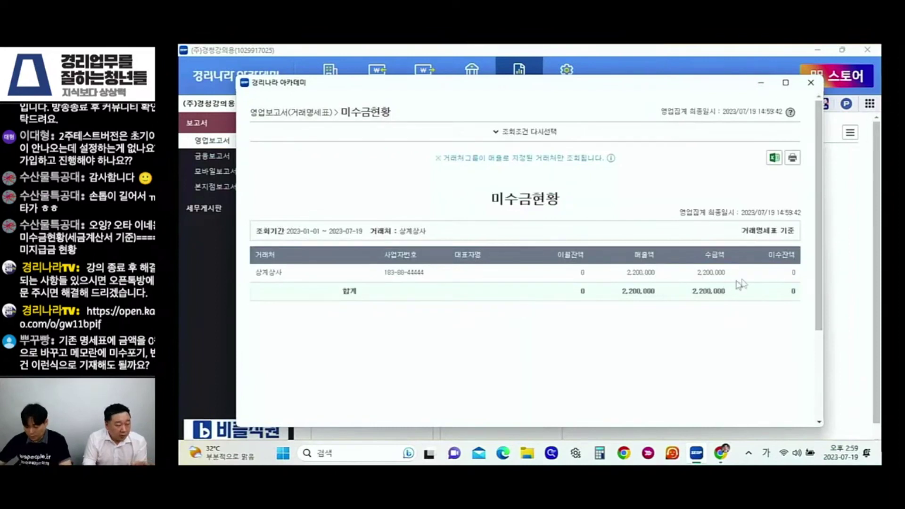
left_click(794, 273)
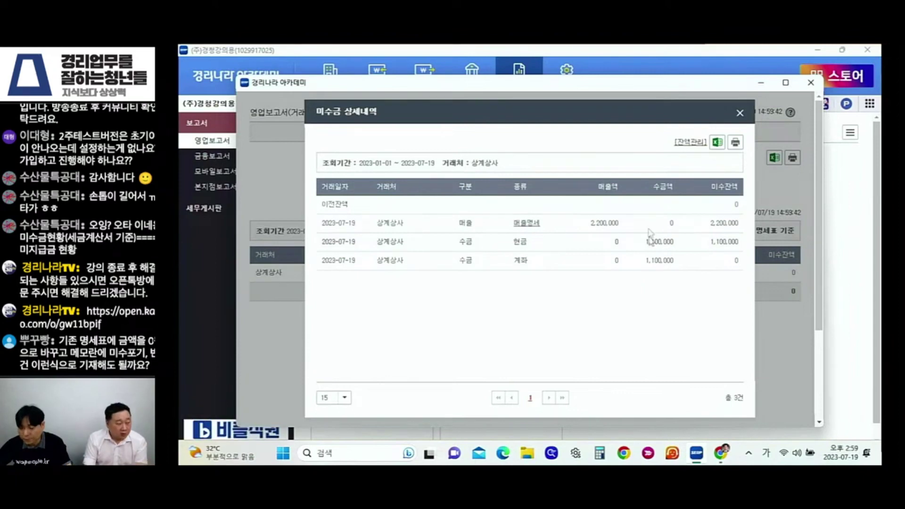
left_click(739, 113)
left_click(811, 82)
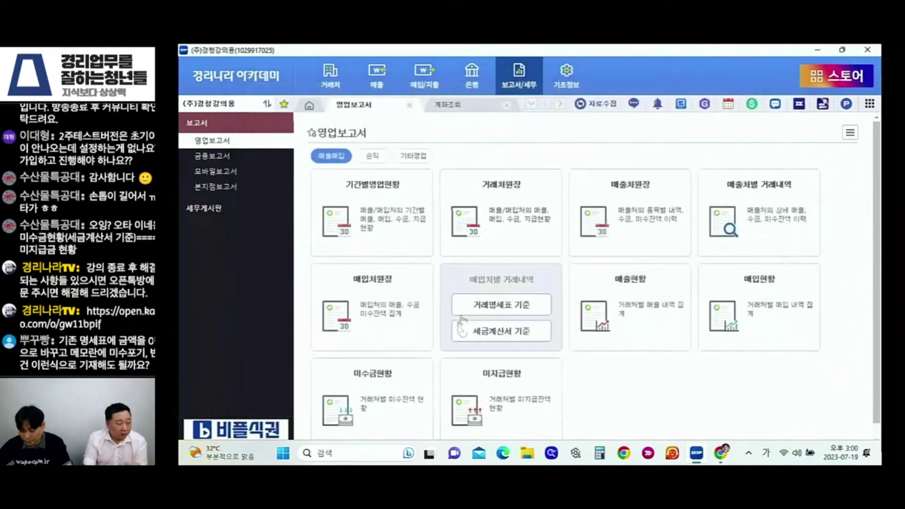
Step: Run the 거래명세표 기준 미지급현황 report for 상계상사, review the payable's transaction details, and close it
left_click(511, 396)
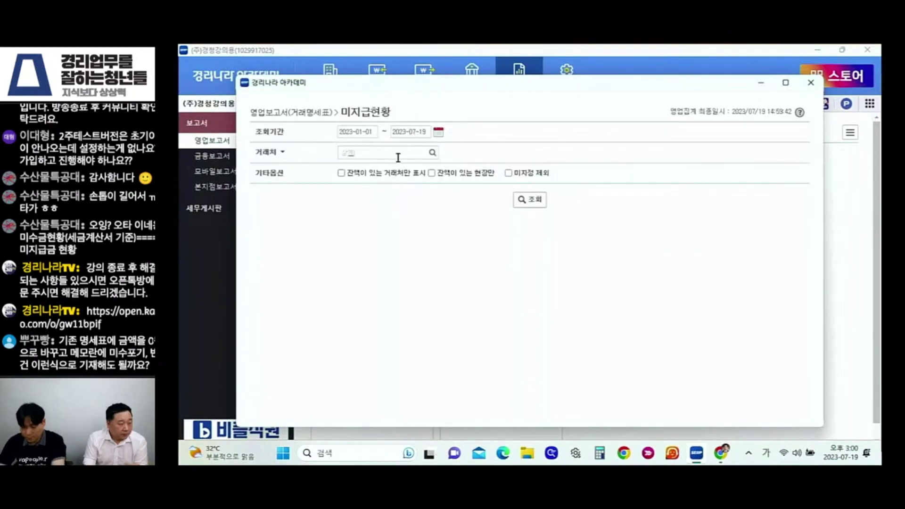
left_click(398, 165)
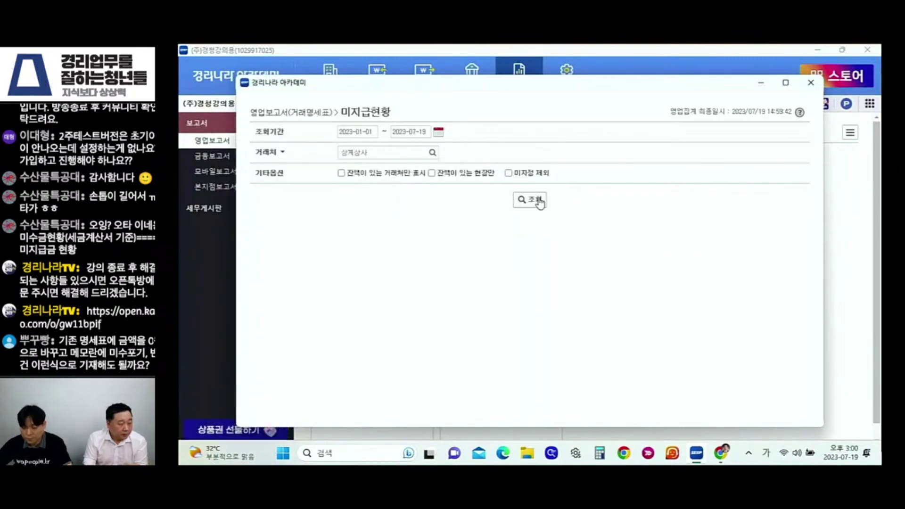
left_click(523, 199)
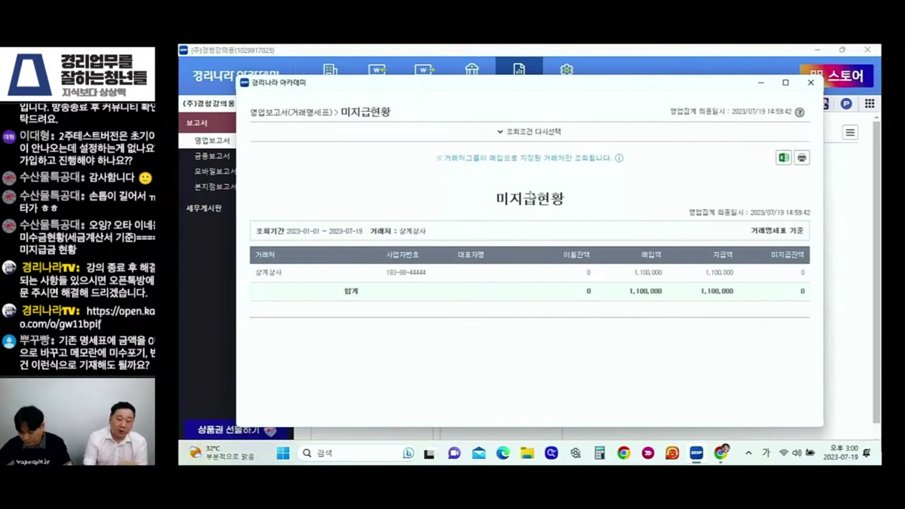
left_click(803, 277)
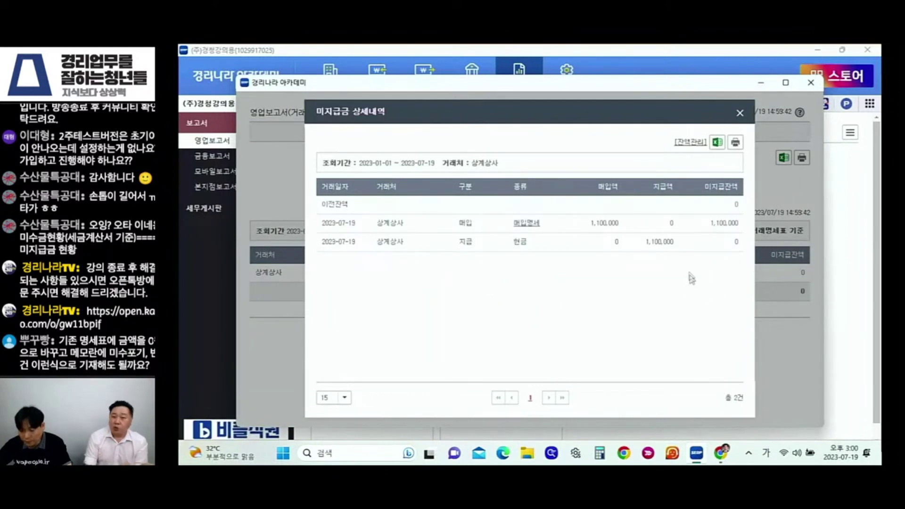
left_click(741, 114)
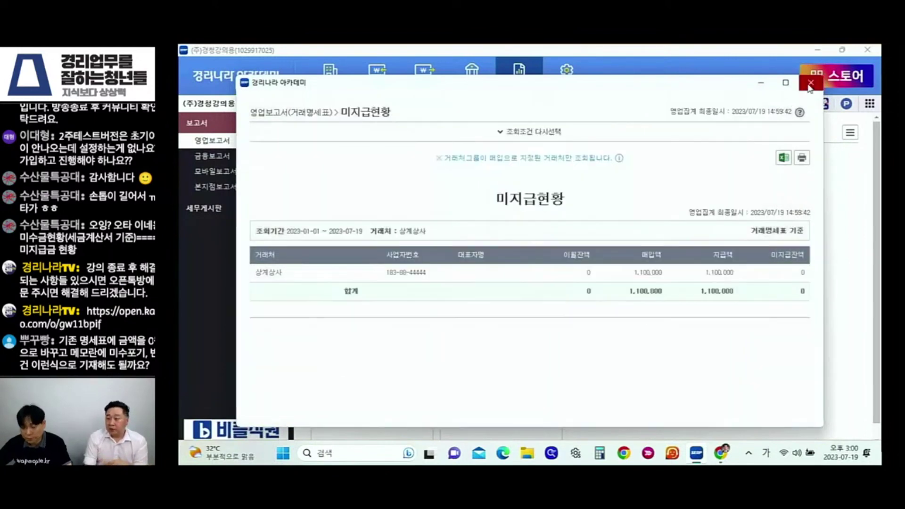
left_click(810, 85)
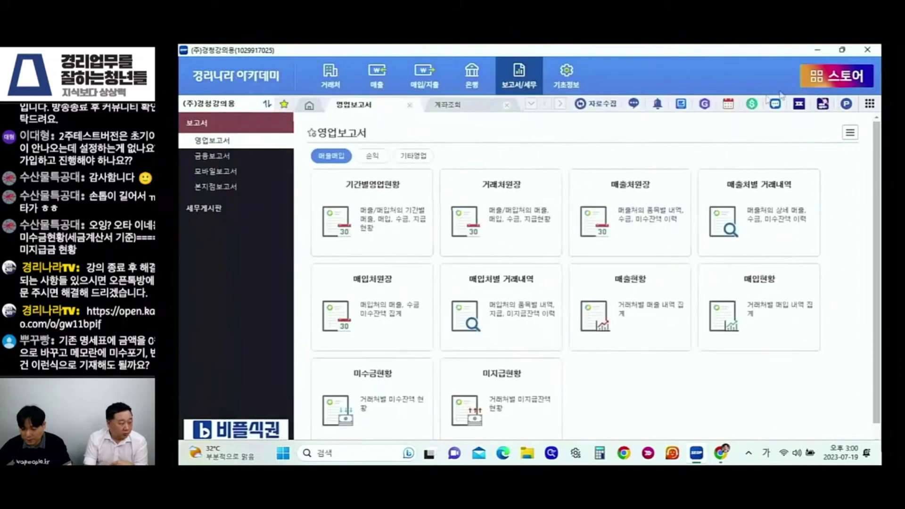
Step: Run the 거래명세표 기준 거래처원장 report for 상계상사, compare its sales and purchase balances, and view the 지급액 details
mouse_move(530, 184)
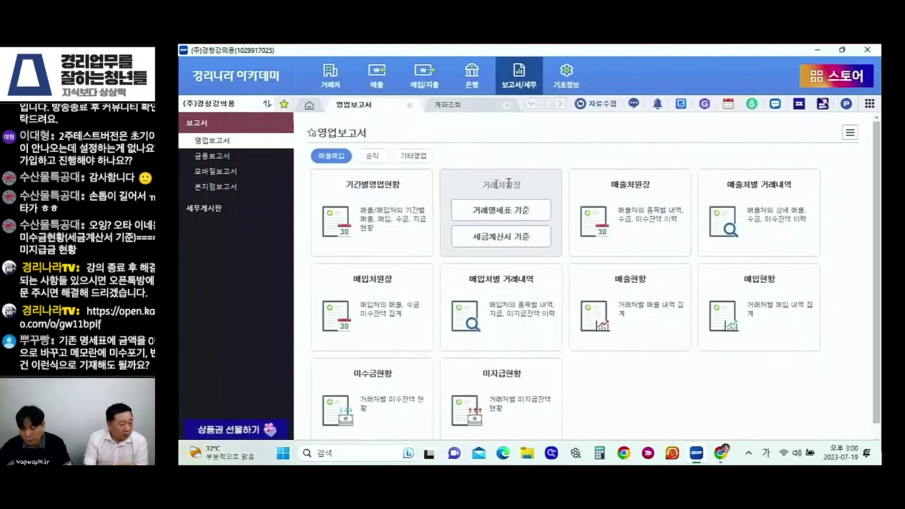
left_click(495, 210)
left_click(358, 152)
key("Hangul")
type("상계")
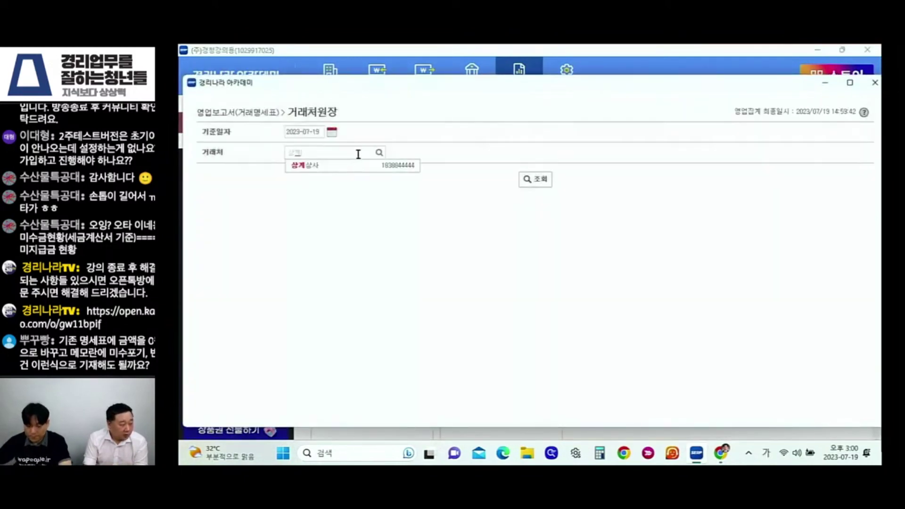
left_click(354, 165)
left_click(535, 182)
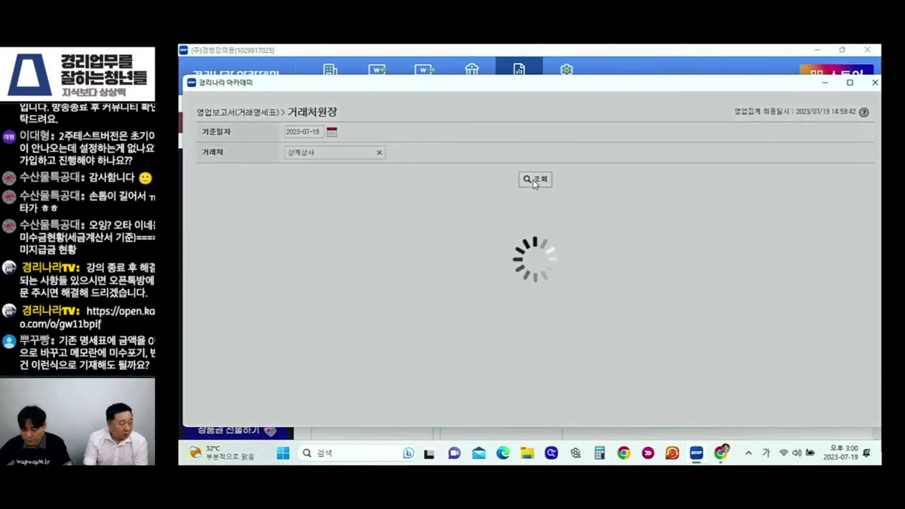
left_click_drag(698, 330, 744, 332)
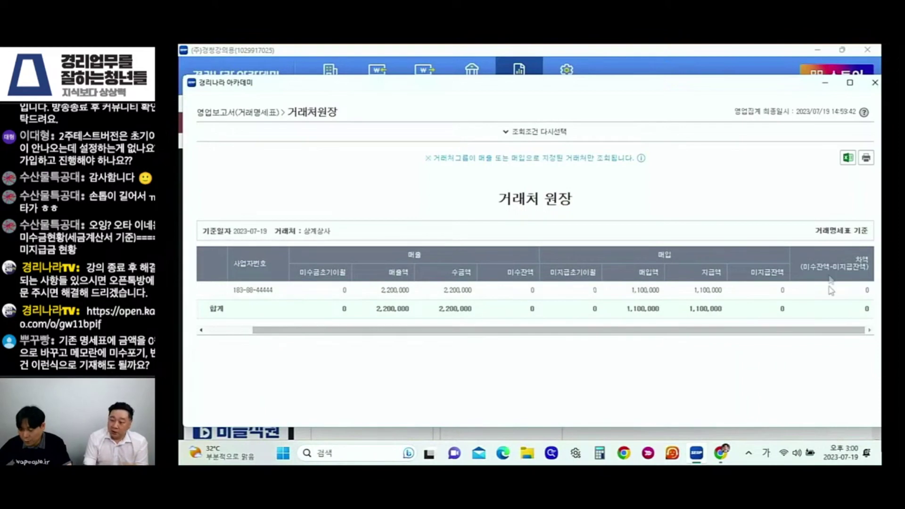
left_click(711, 293)
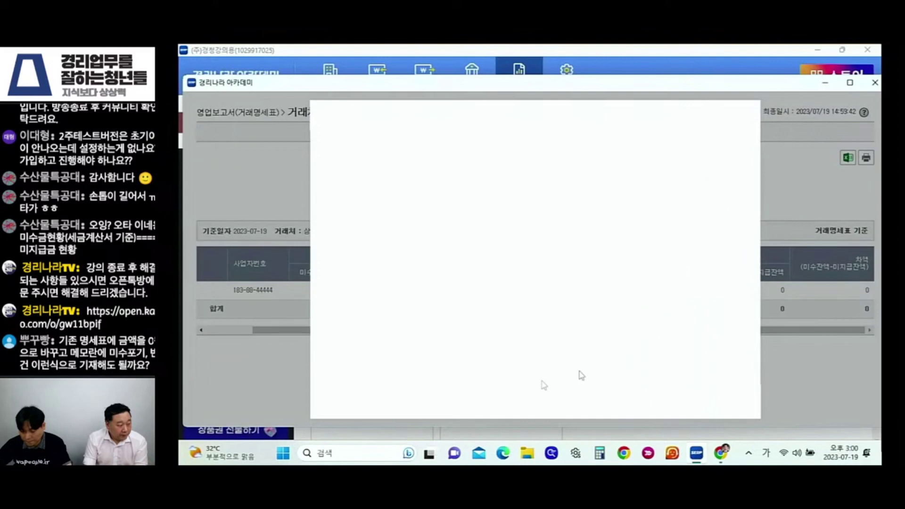
left_click(745, 114)
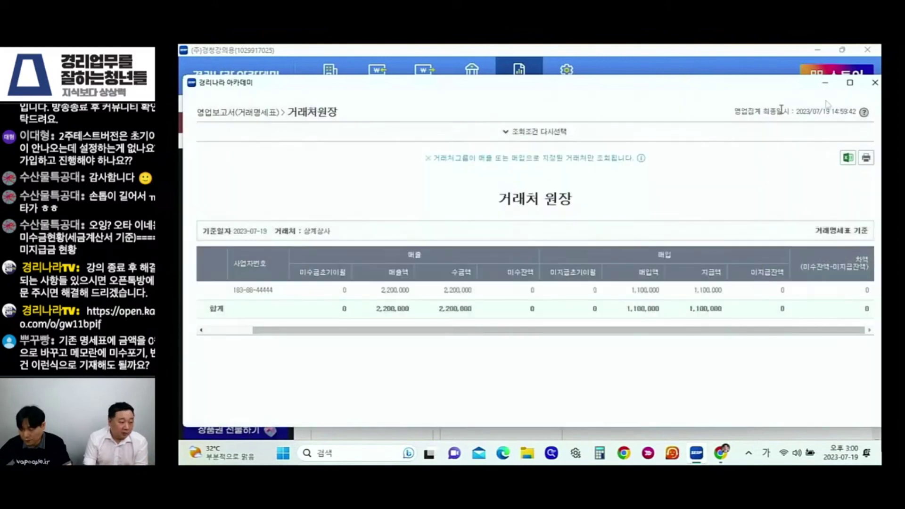
Step: Close the ledger report and delete the 1,100,000 상계처리 deposit and withdrawal entries dated 2023-07-19 from 현금출납장
left_click(875, 84)
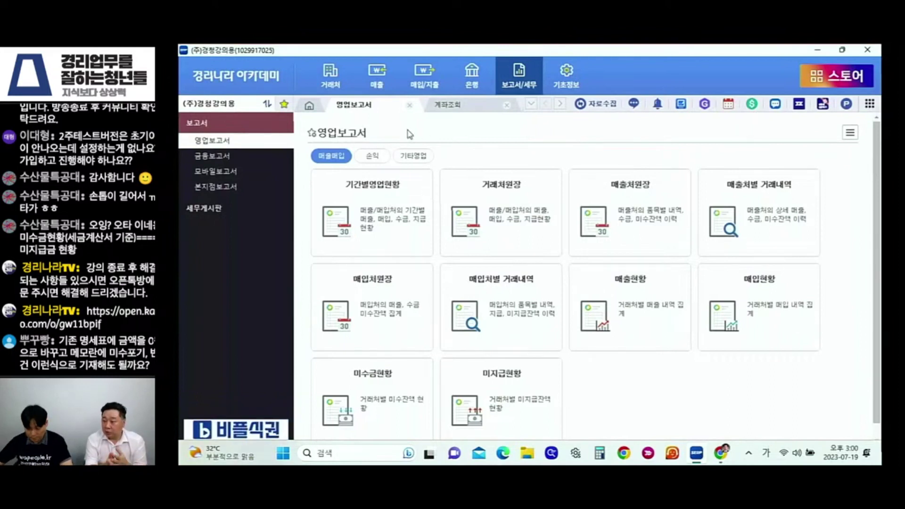
left_click(426, 74)
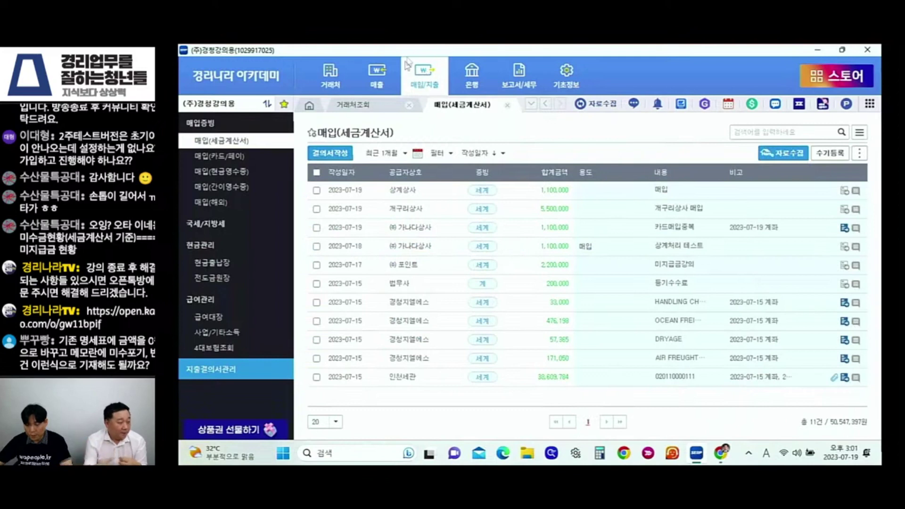
left_click(211, 264)
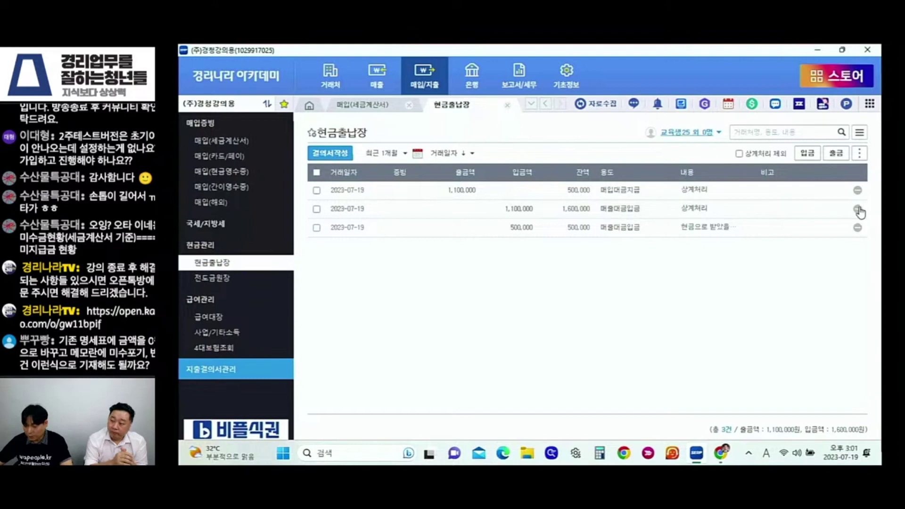
left_click(858, 210)
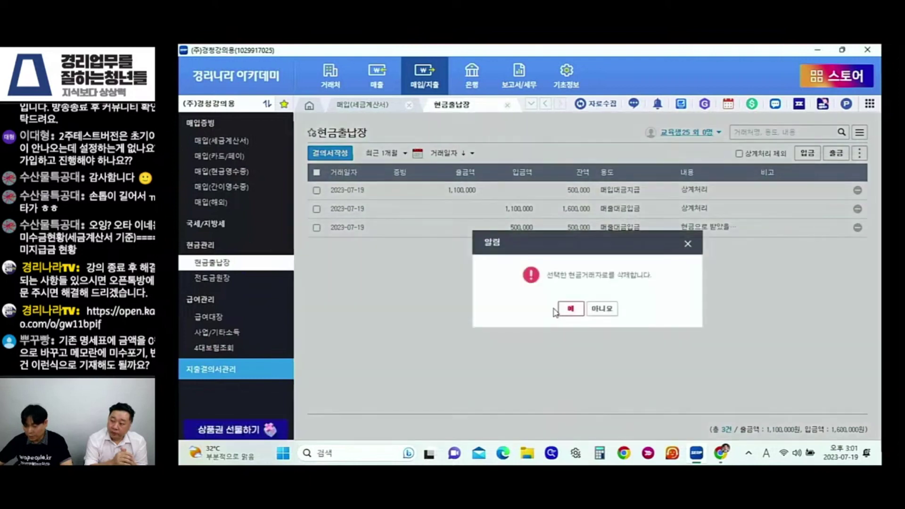
left_click(571, 309)
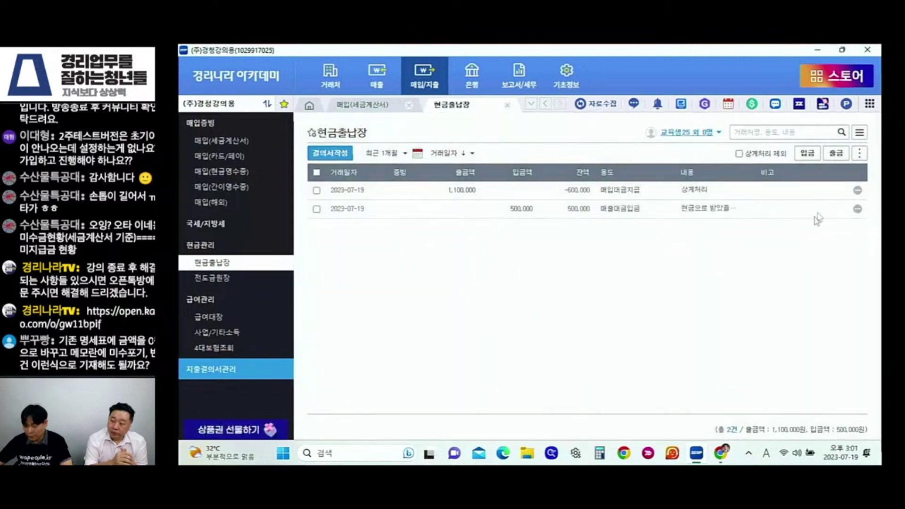
left_click(858, 191)
left_click(569, 311)
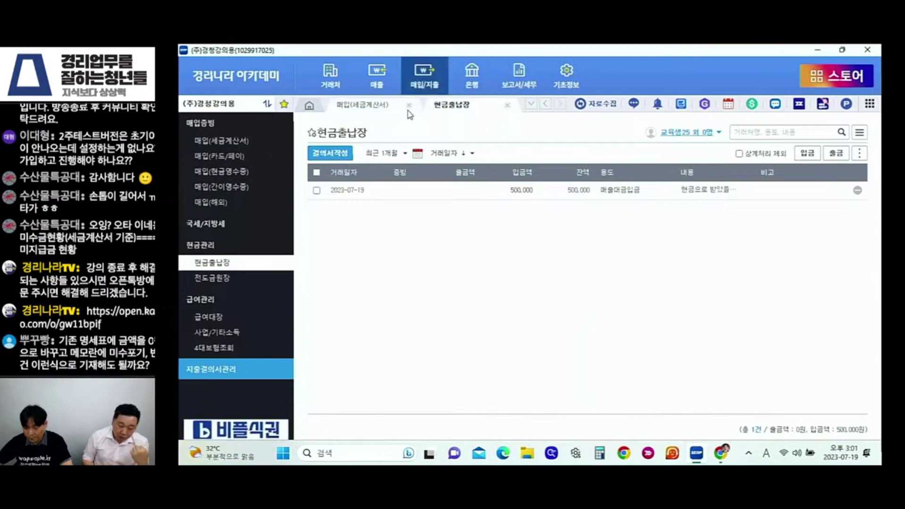
Step: Run the 거래명세표 기준 미수금현황 report for 상계상사 with a fresh aggregation, check its outstanding receivable, and close it
left_click(501, 78)
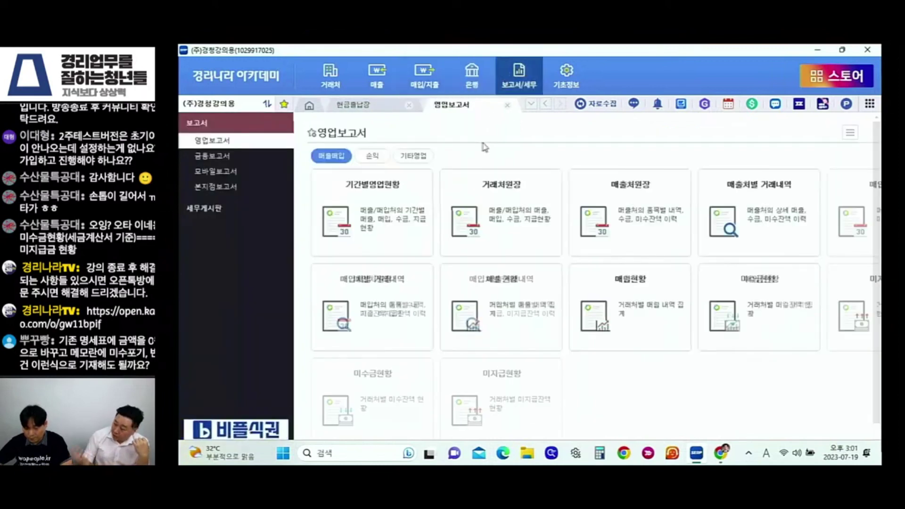
mouse_move(497, 205)
scroll(498, 205, "down", 1)
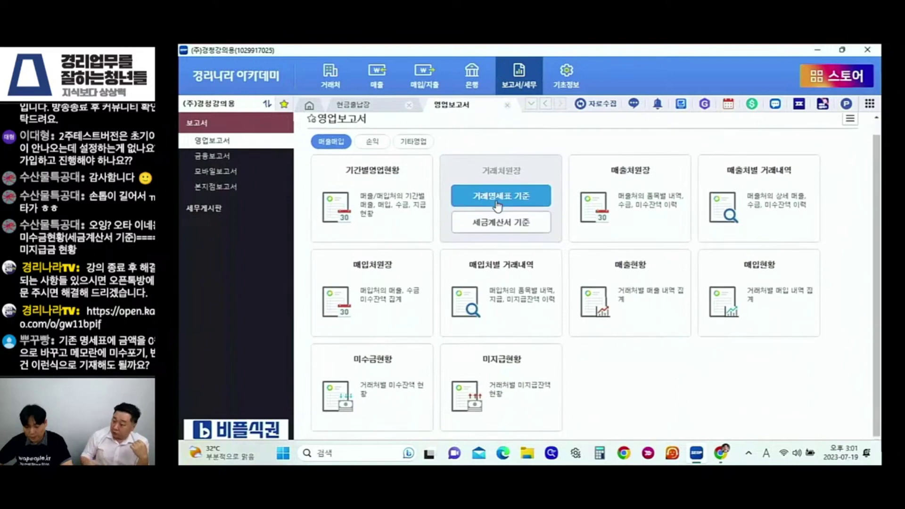
mouse_move(491, 384)
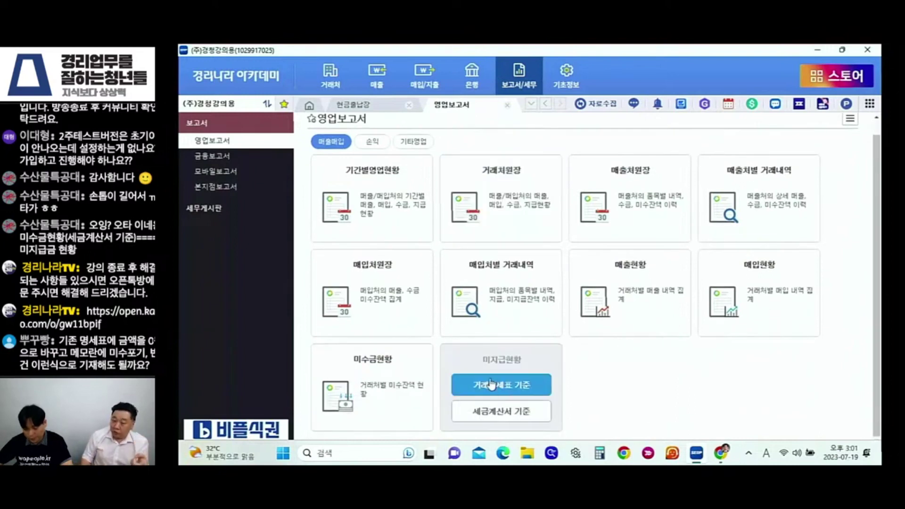
left_click(377, 384)
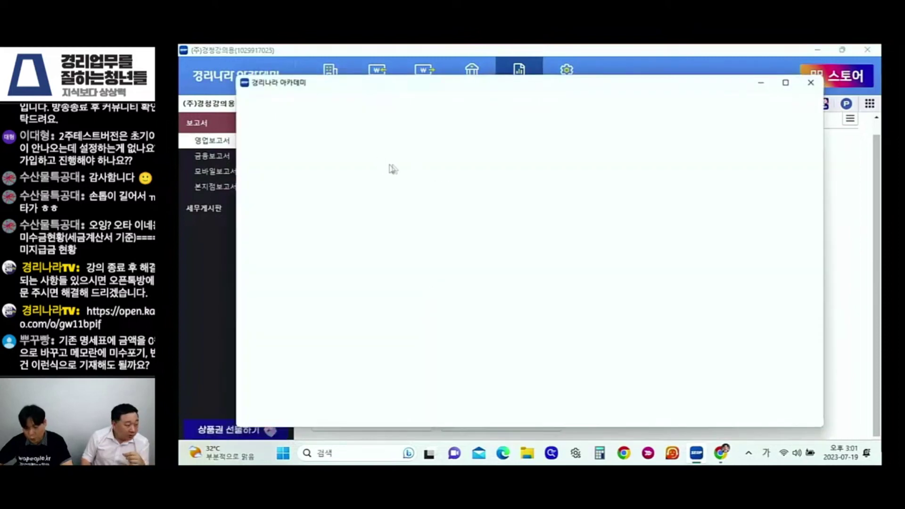
type("상계")
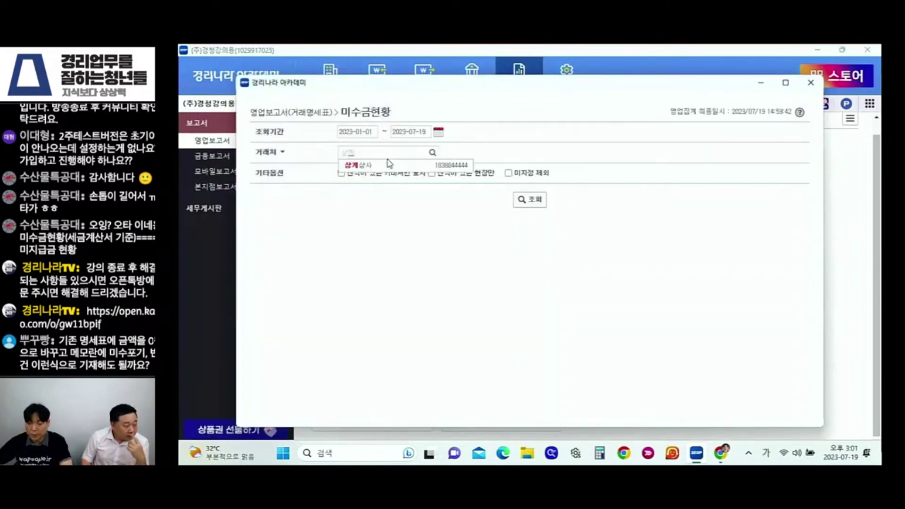
left_click(387, 168)
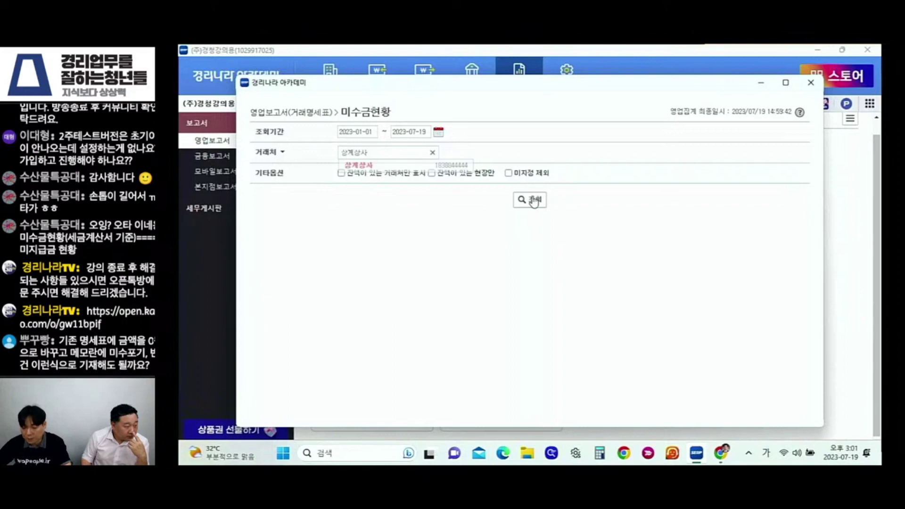
left_click(531, 200)
left_click(501, 304)
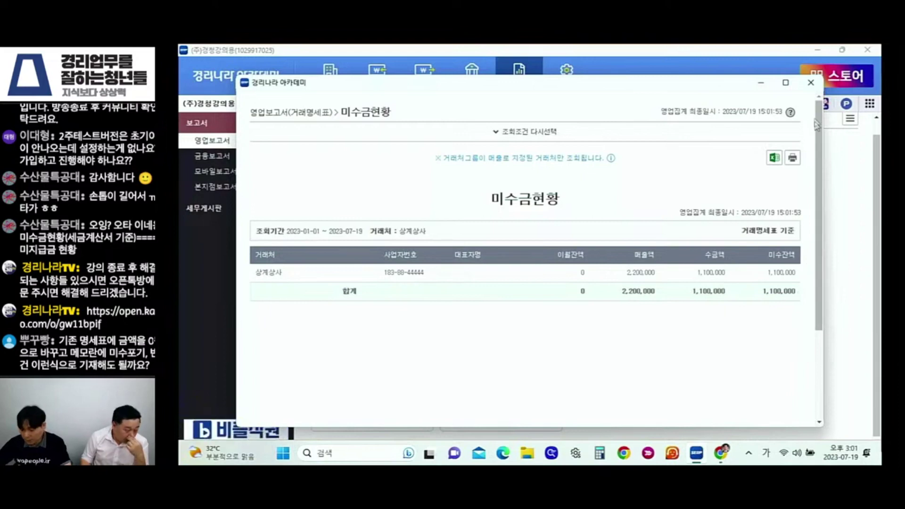
left_click(811, 82)
Step: Run the 거래명세표 기준 미지급현황 report for 상계상사, check its outstanding payable, and close it
left_click(502, 391)
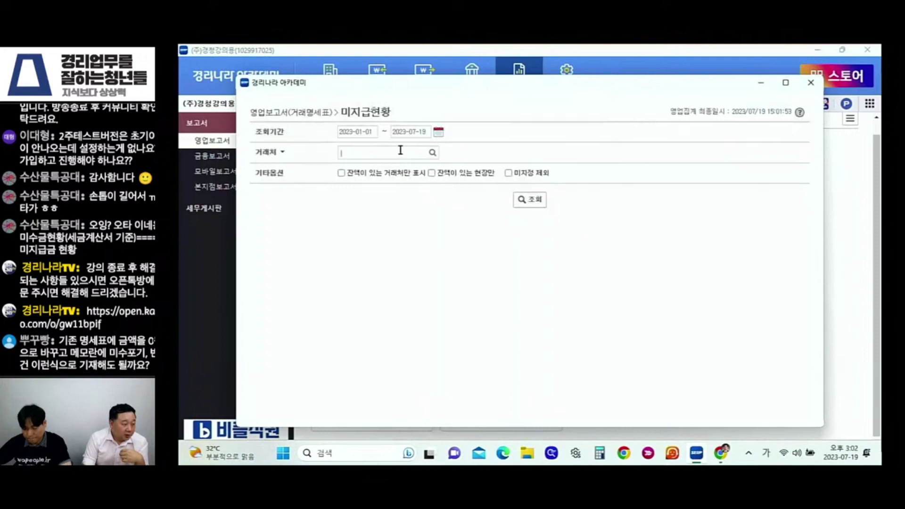
left_click(408, 165)
left_click(529, 199)
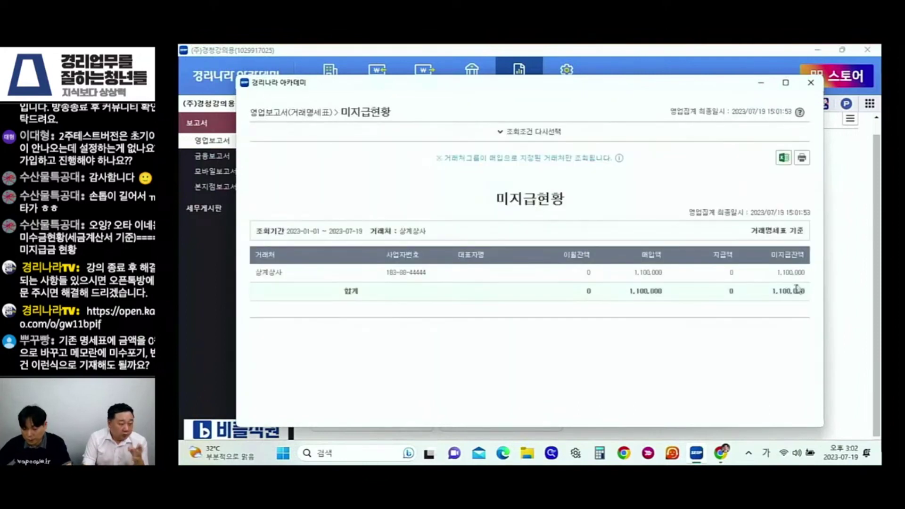
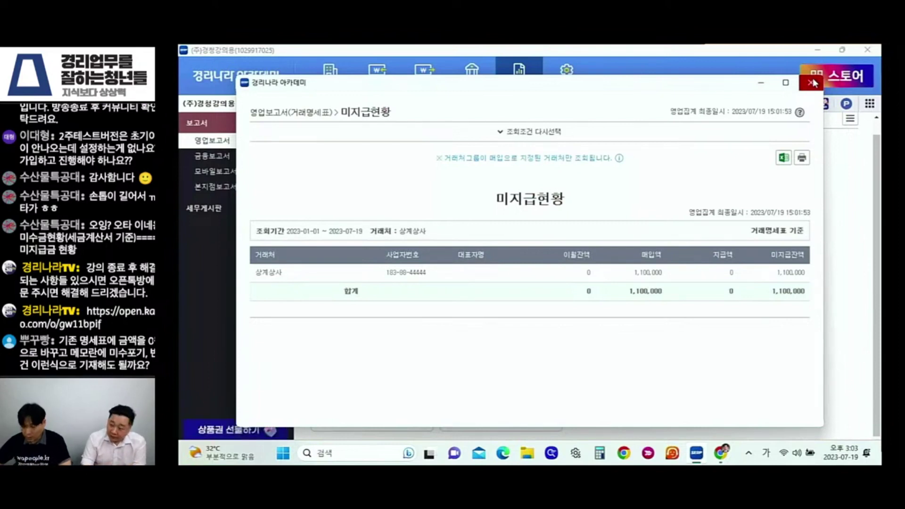
left_click(812, 85)
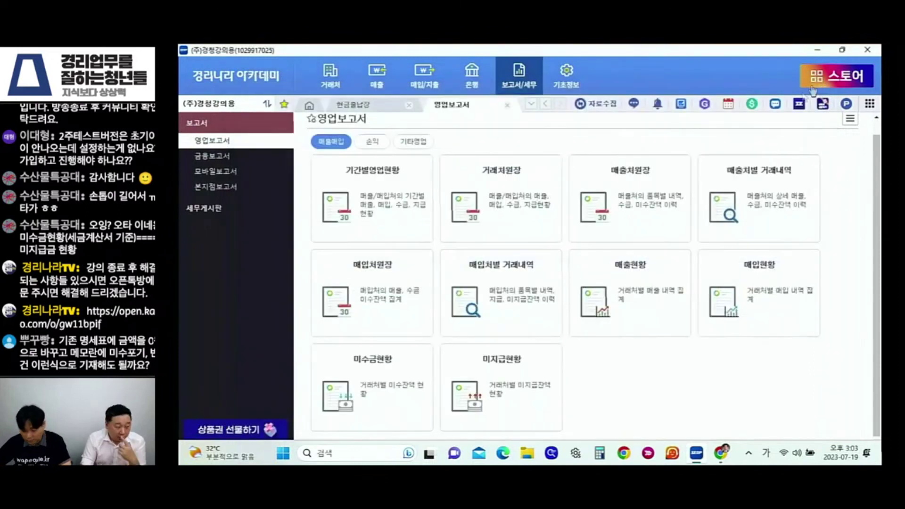
Step: Delete 금고상사's -50,000 transaction dated 2023-07-19 from the 매출거래 list
mouse_move(430, 218)
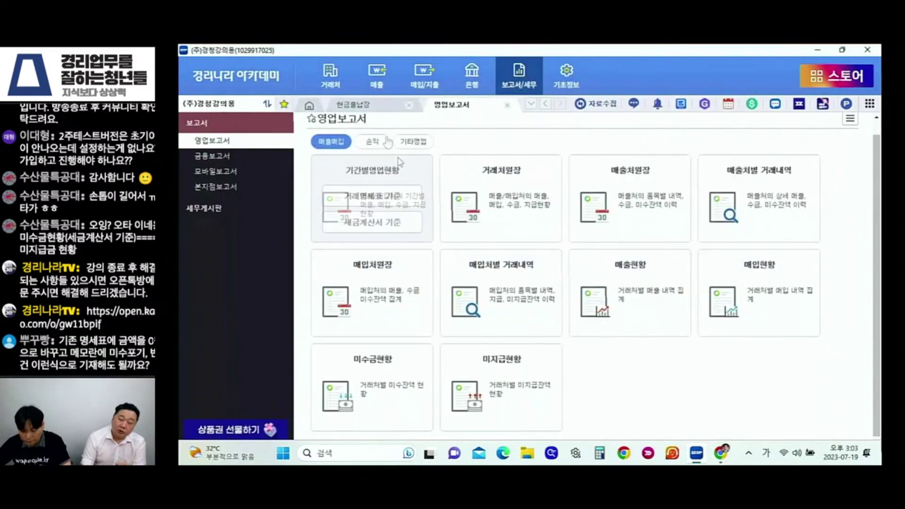
left_click(337, 77)
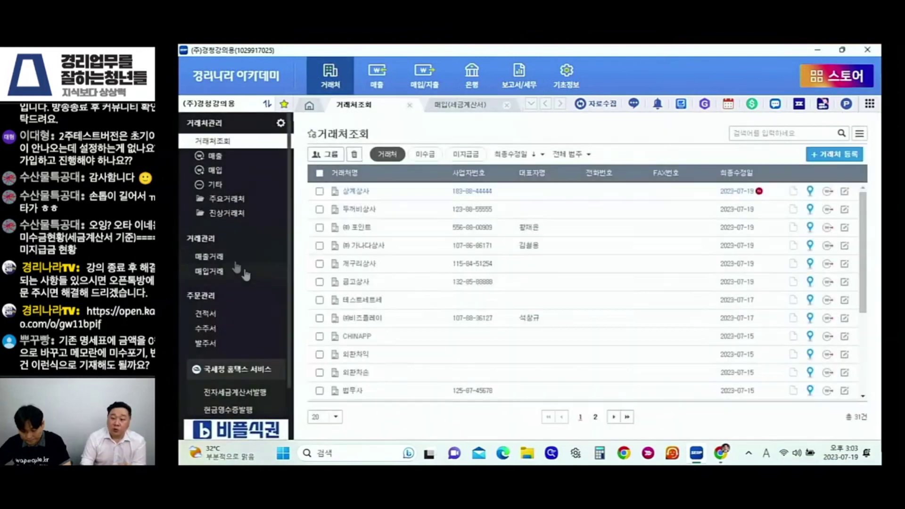
left_click(219, 258)
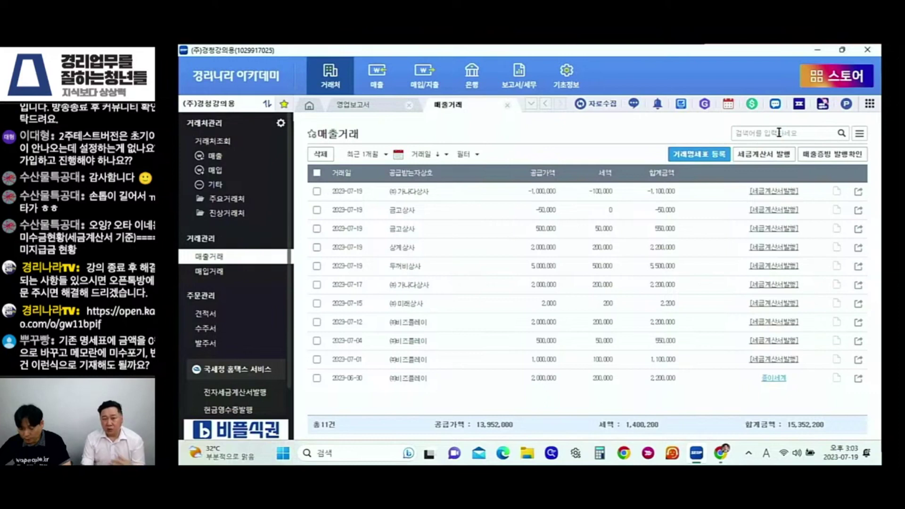
left_click(316, 210)
left_click(325, 157)
left_click(593, 291)
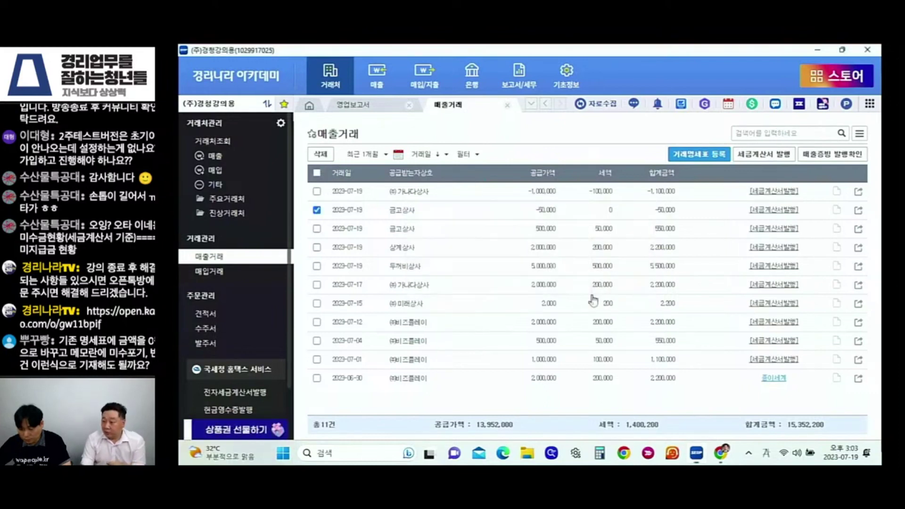
left_click(524, 287)
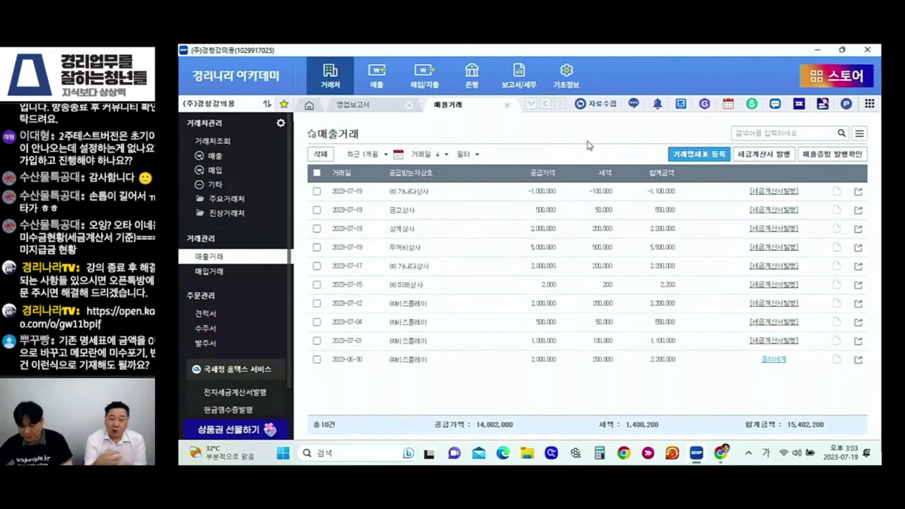
Step: Search 매출거래 for 금고상사, review the supply and tax amounts on its 거래명세표, and close the statement
left_click(733, 136)
type("미")
key("BackSpace")
type("금고상사")
key("Return")
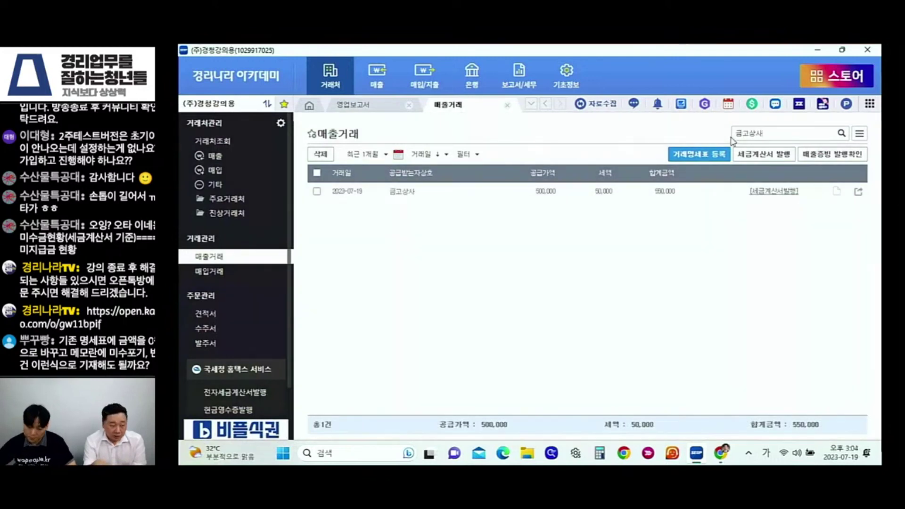
left_click(401, 192)
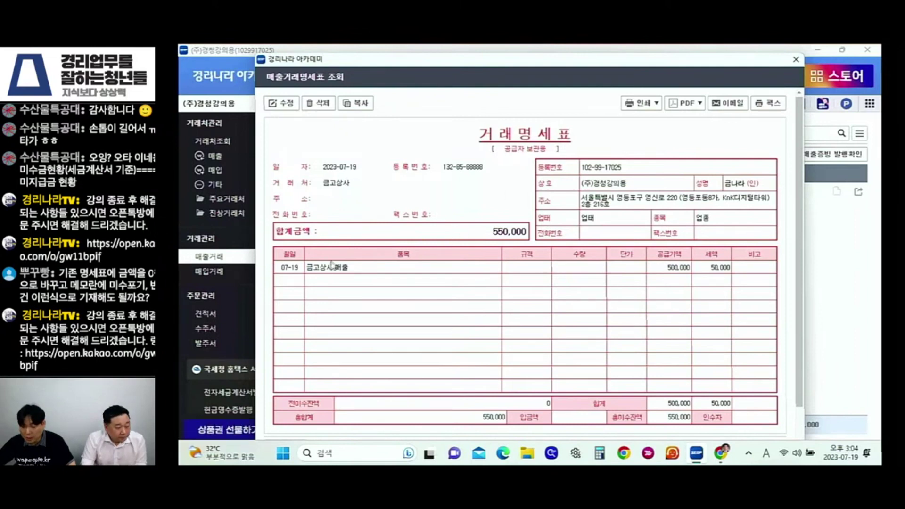
left_click_drag(665, 272, 702, 274)
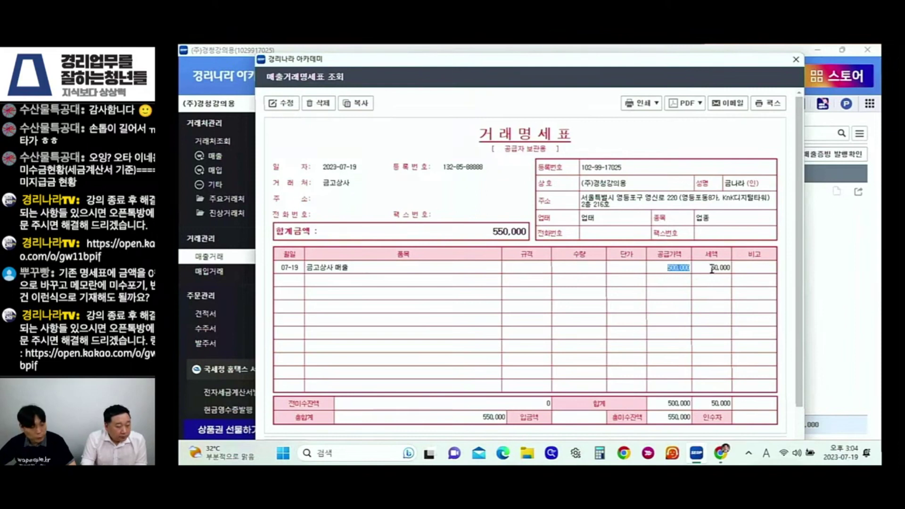
left_click(794, 59)
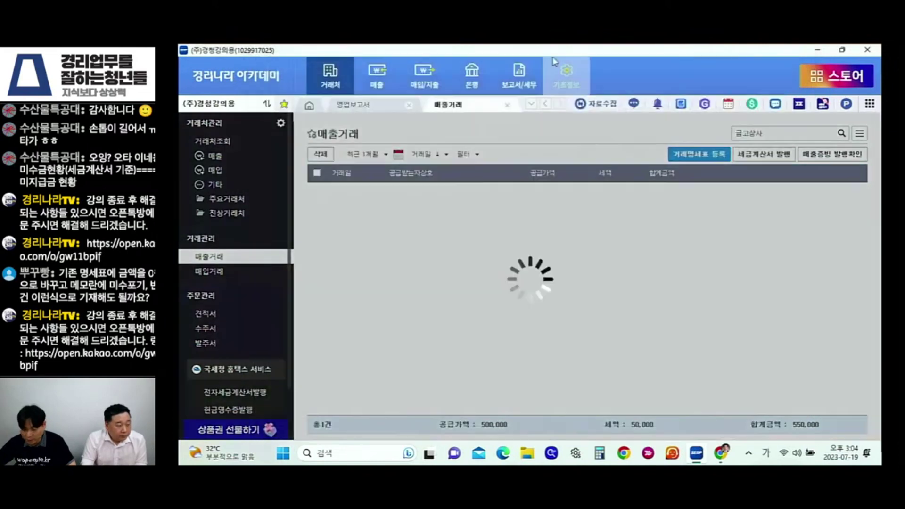
Step: Run the 거래명세표 기준 미수금현황 report for 금고상사 with a fresh aggregation, check its outstanding receivable, and close it
left_click(541, 74)
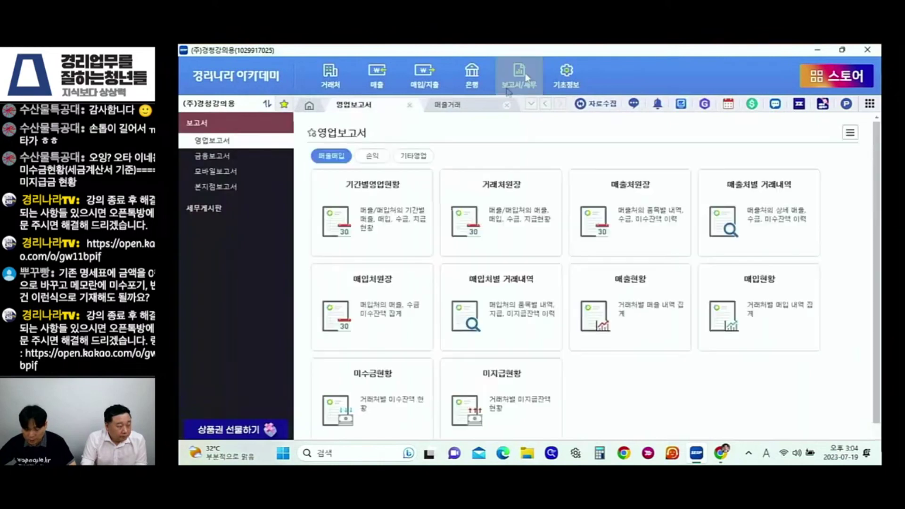
left_click(387, 399)
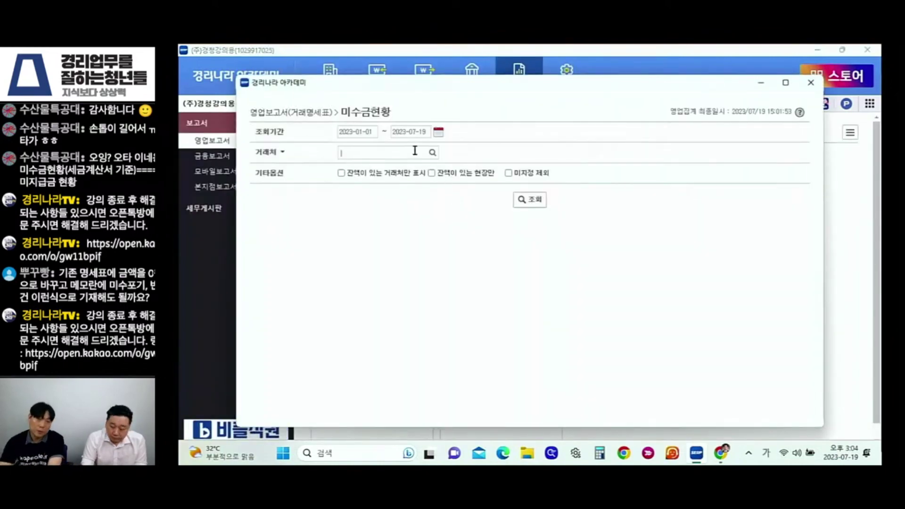
type("금고")
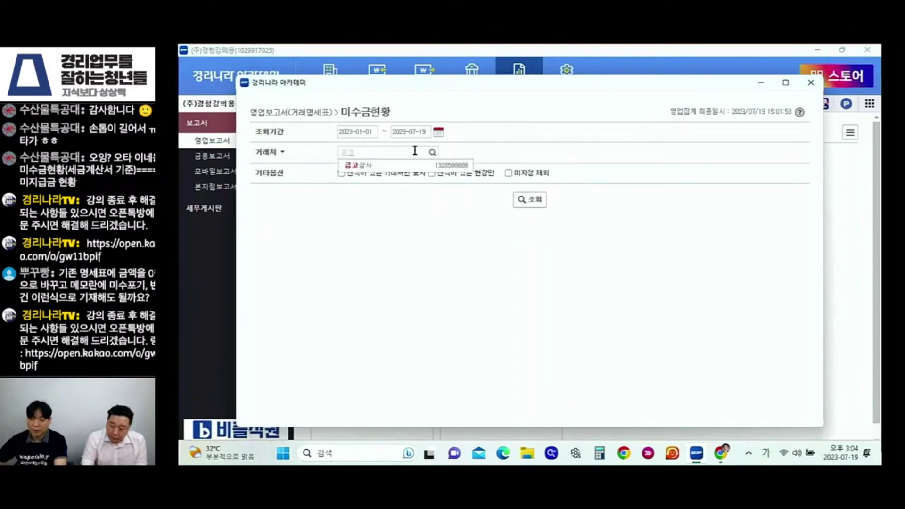
left_click(413, 165)
left_click(528, 199)
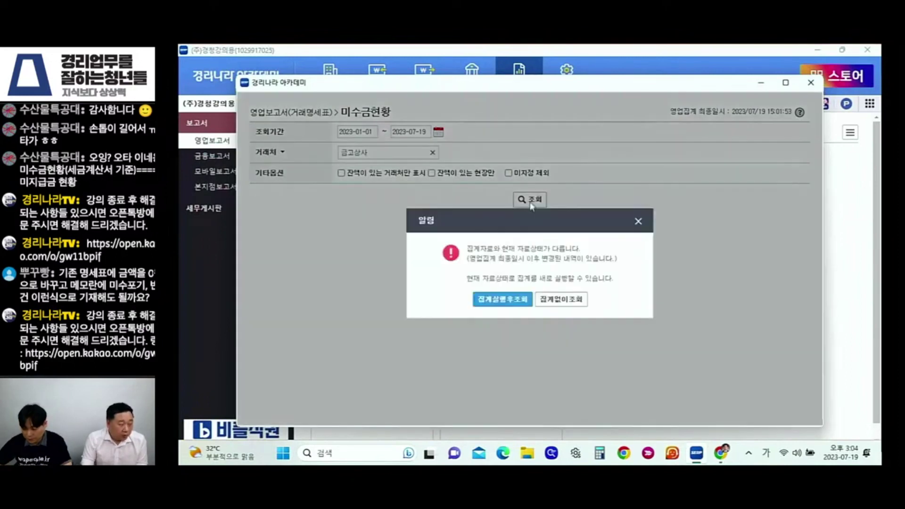
left_click(510, 299)
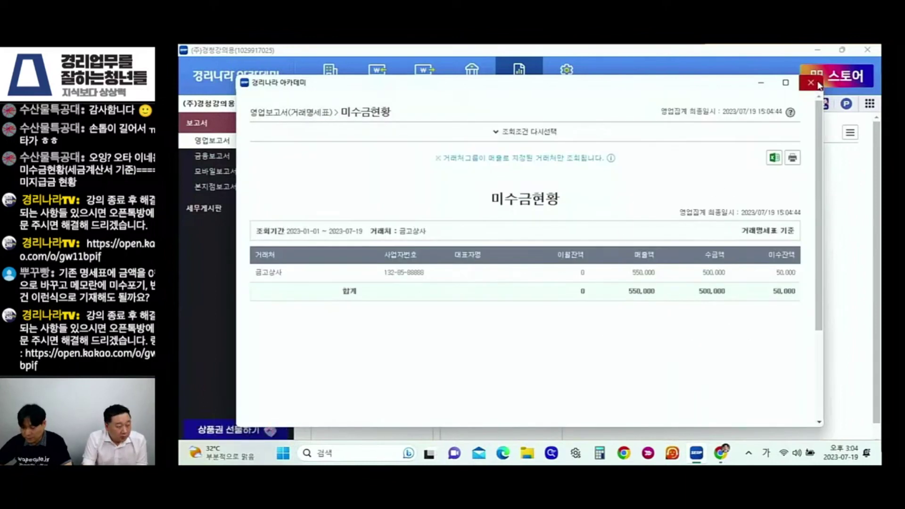
key("Escape")
Step: Look for 금고상사's collection by searching 입금내역 수납확인 for 금고 and checking the entries in 현금출납장
left_click(471, 77)
left_click(254, 172)
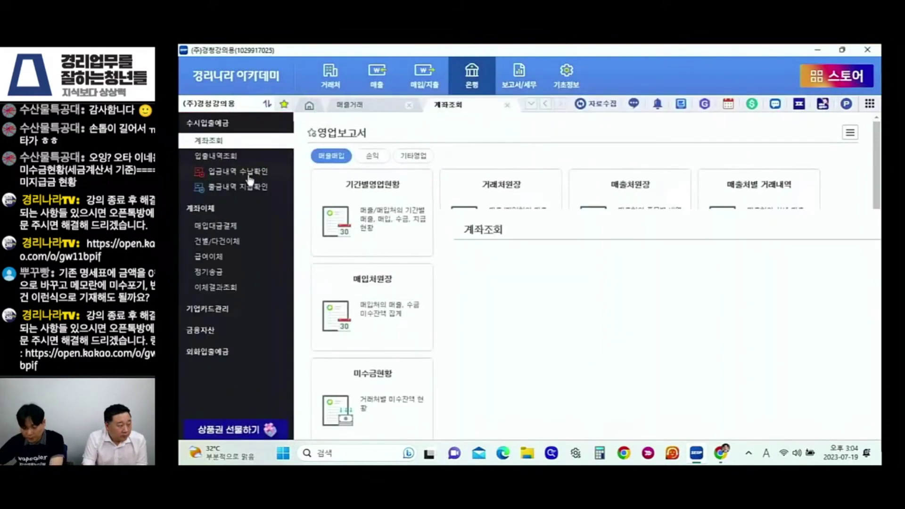
left_click(768, 132)
type("ㄱ금고")
key("Return")
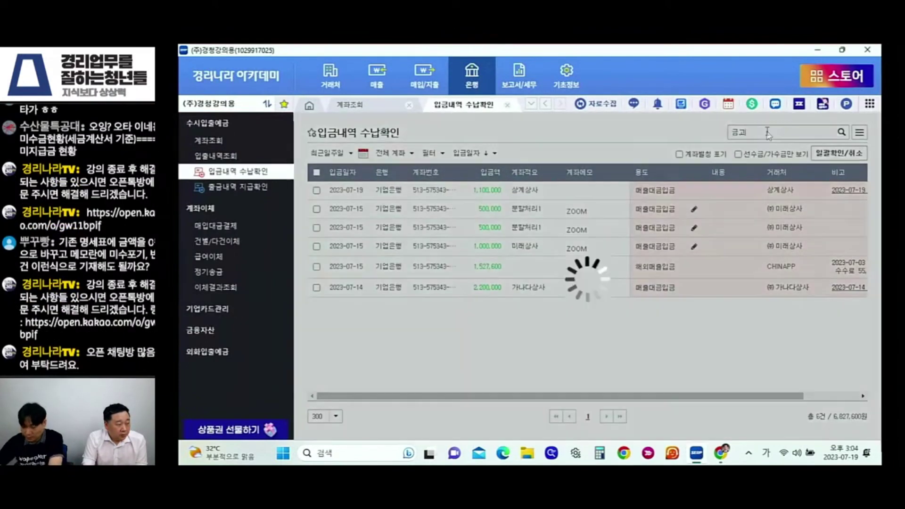
left_click(436, 71)
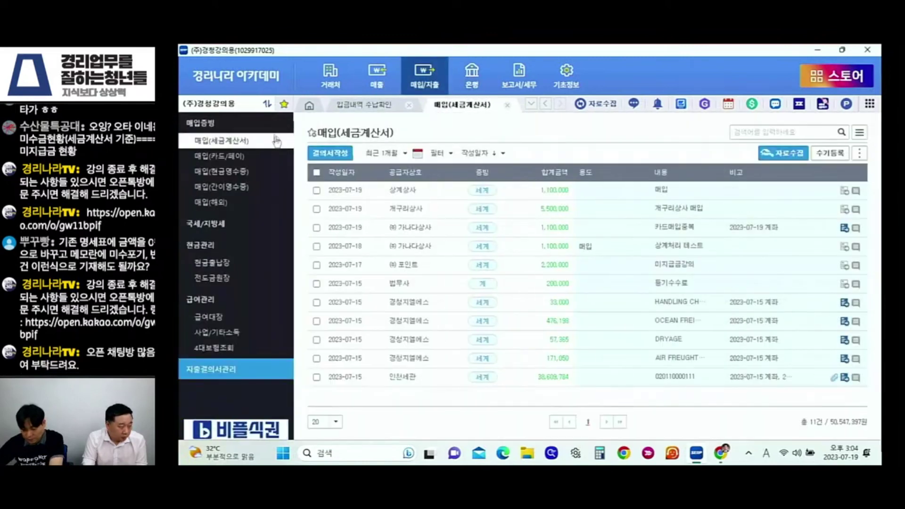
left_click(218, 267)
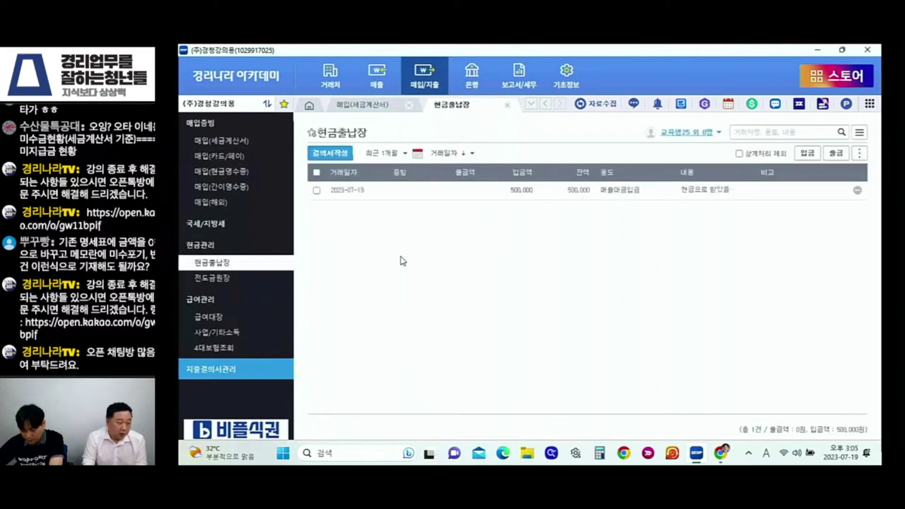
Step: Delete the 500,000 매출대금입금 entry dated 2023-07-19 from 현금출납장
left_click(857, 189)
left_click(570, 311)
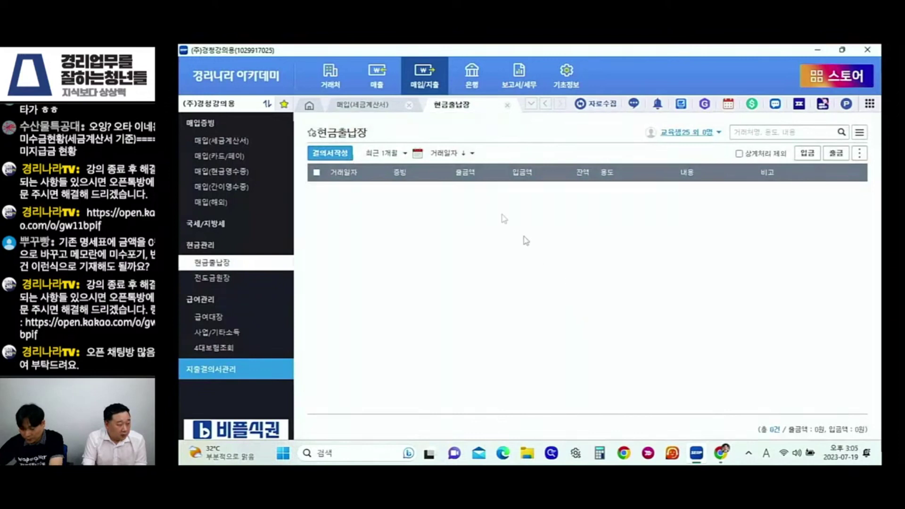
Step: Run the 미수금현황 report for 금고상사 with a fresh aggregation, review its 미수금 상세내역, and close the report
left_click(518, 75)
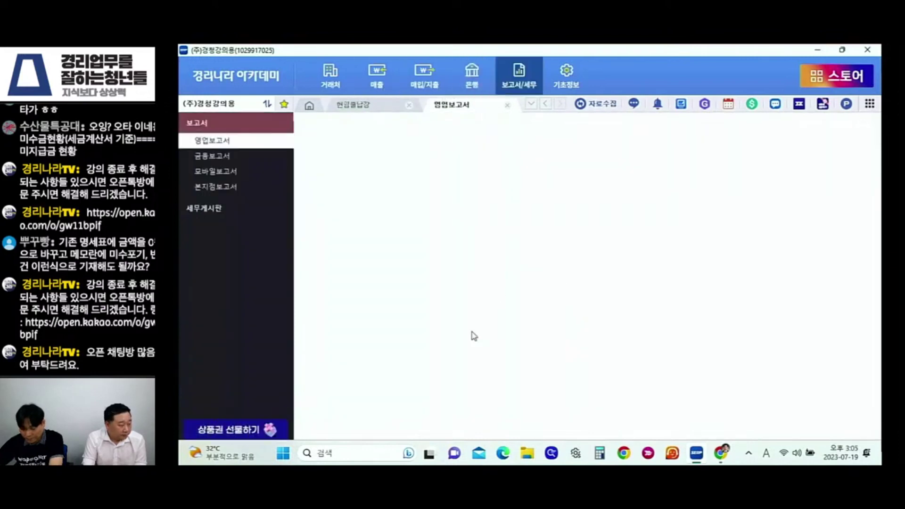
left_click(392, 401)
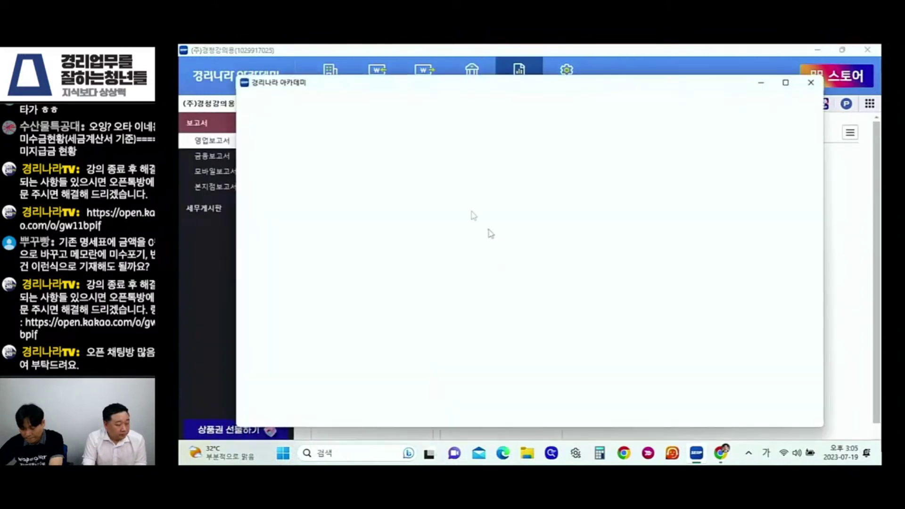
type("금고상사")
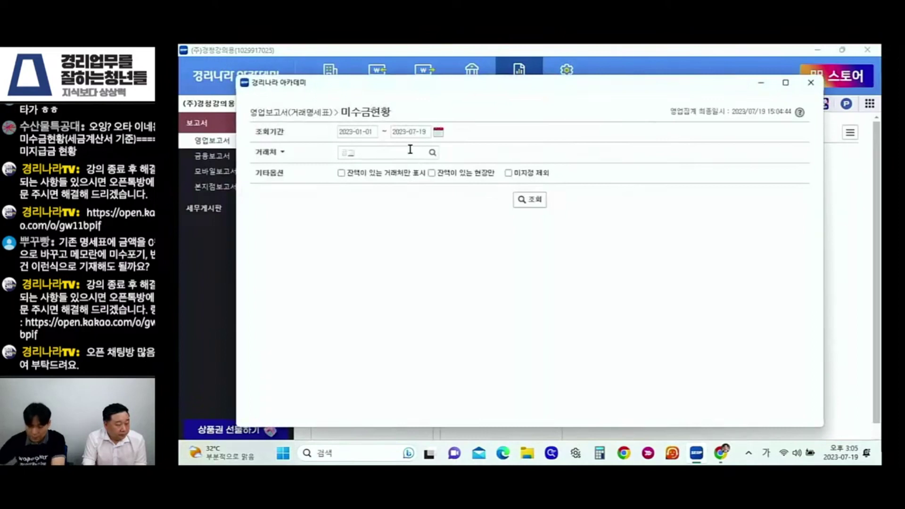
left_click(531, 201)
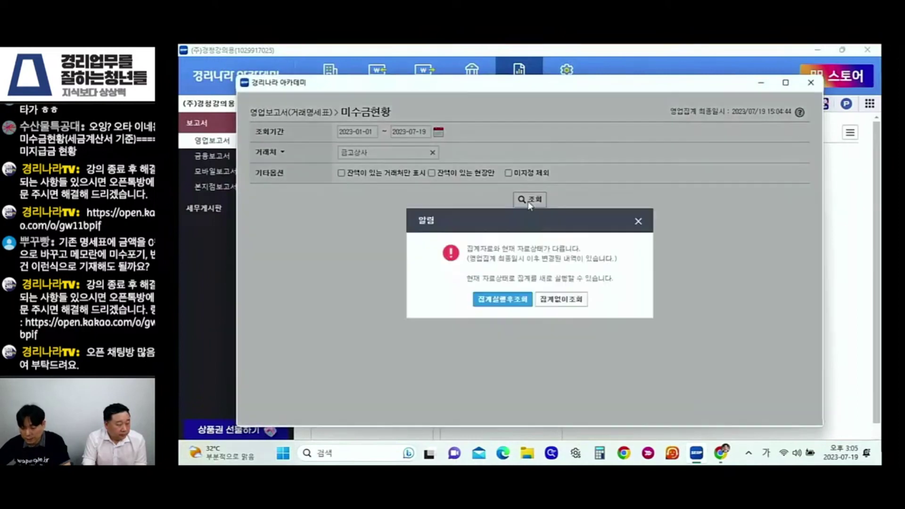
left_click(525, 307)
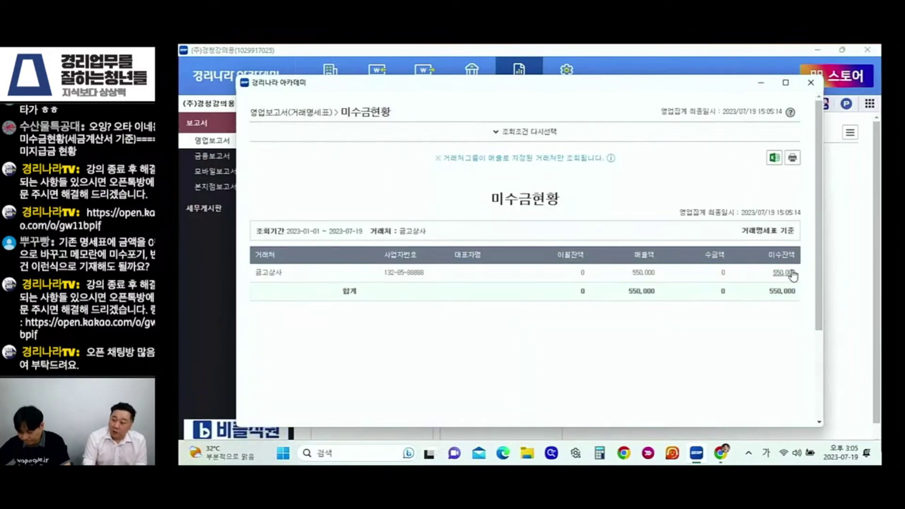
left_click(793, 274)
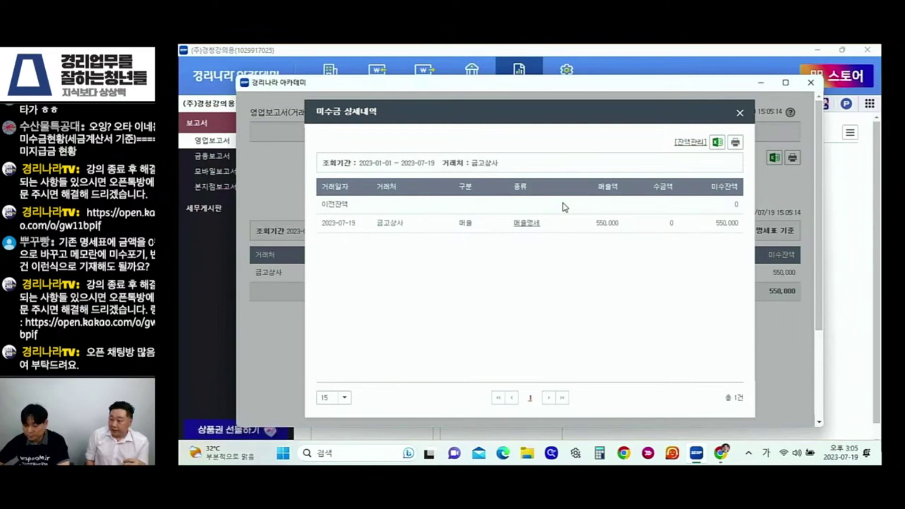
left_click(739, 114)
left_click(811, 82)
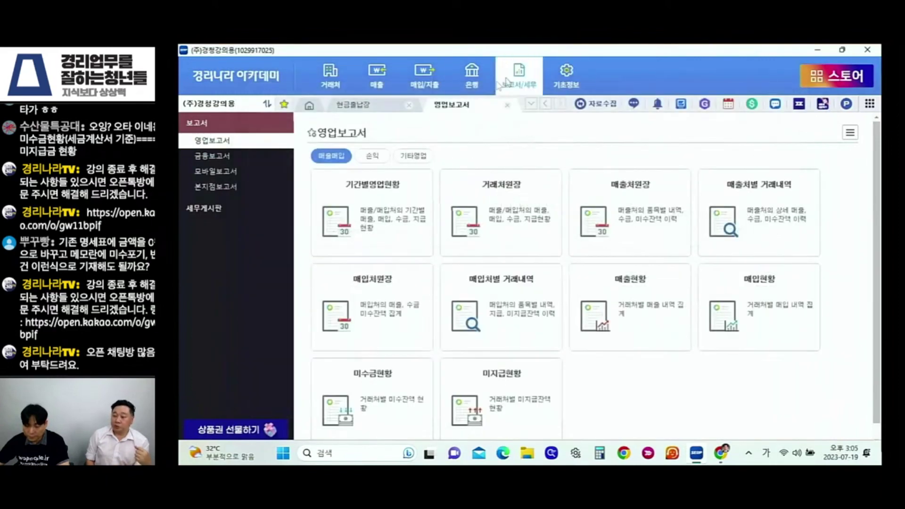
Step: Fill in a new 현금출납장 cash deposit of 500,000 with the purpose 매출대금입금 and the description 금고상사 현금으로 받음
left_click(435, 78)
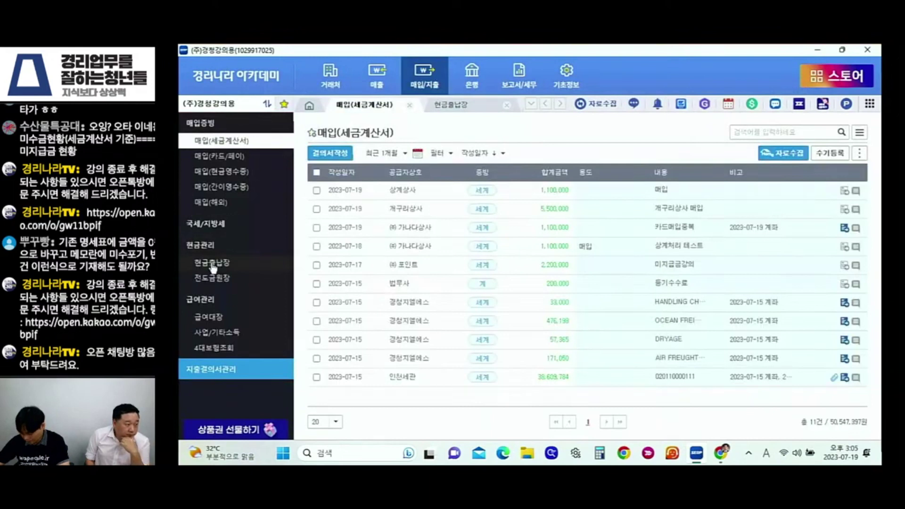
left_click(213, 267)
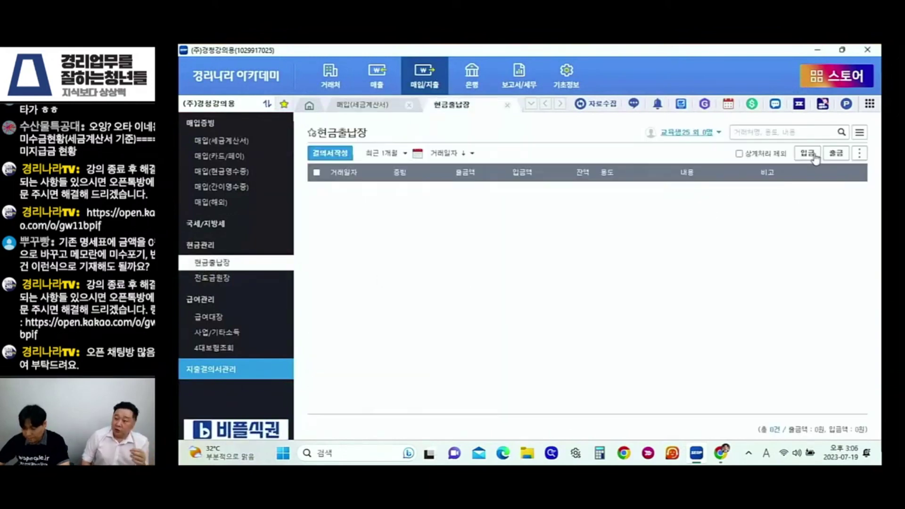
left_click(808, 153)
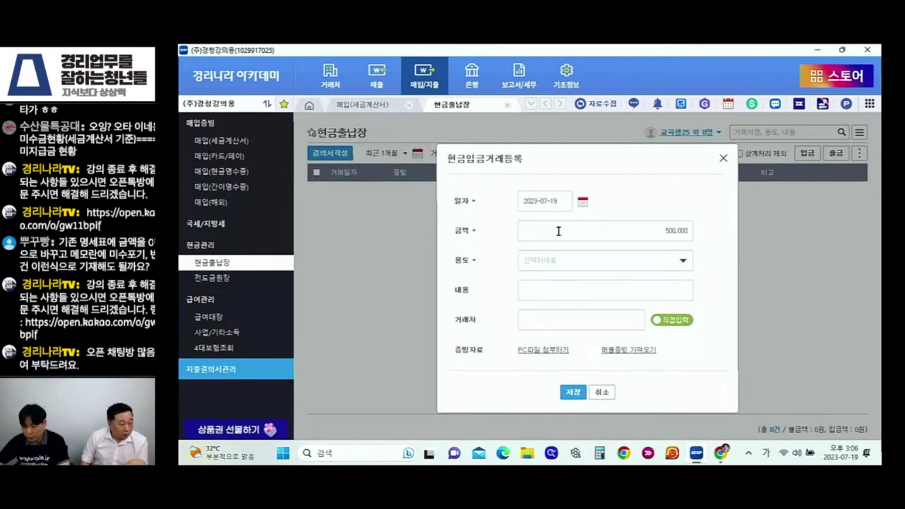
left_click(683, 262)
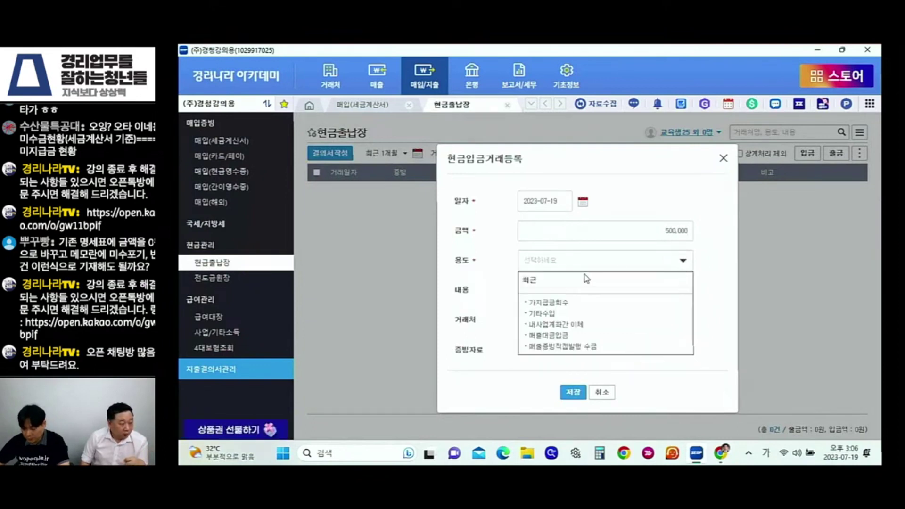
left_click(579, 260)
type("미출대")
left_click(561, 277)
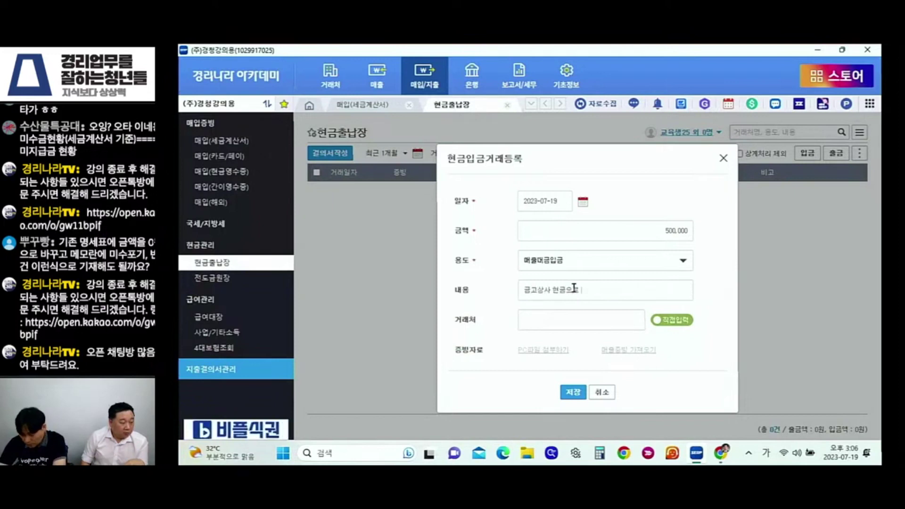
Step: Link the cash deposit to the registered client 금고상사, save it, and close the registration form
left_click(671, 320)
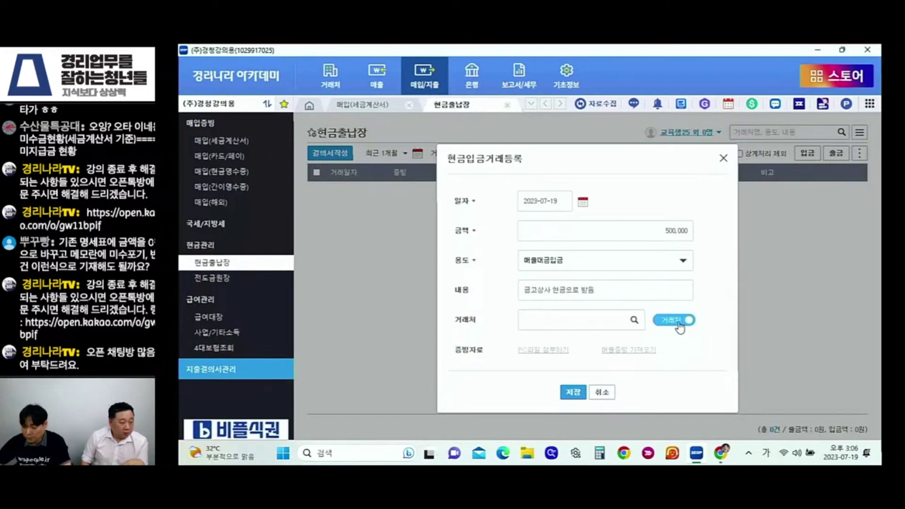
left_click(622, 321)
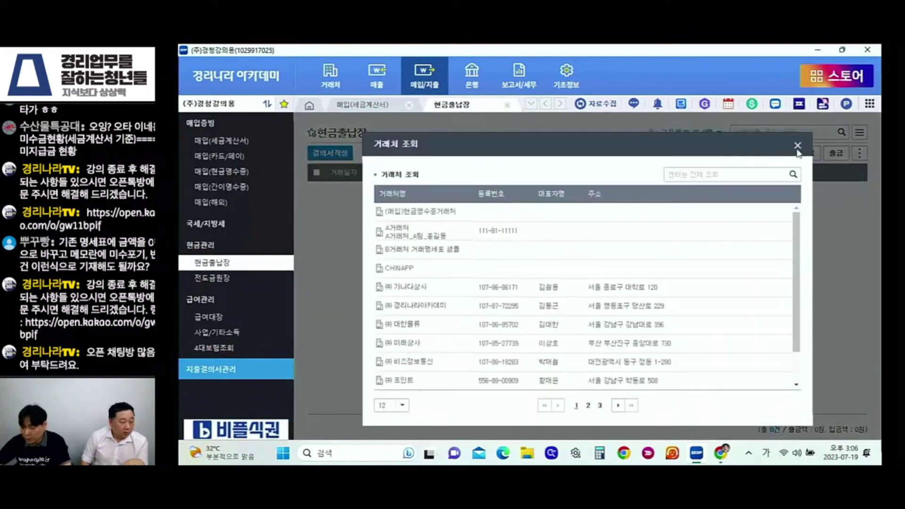
left_click(796, 146)
left_click(678, 321)
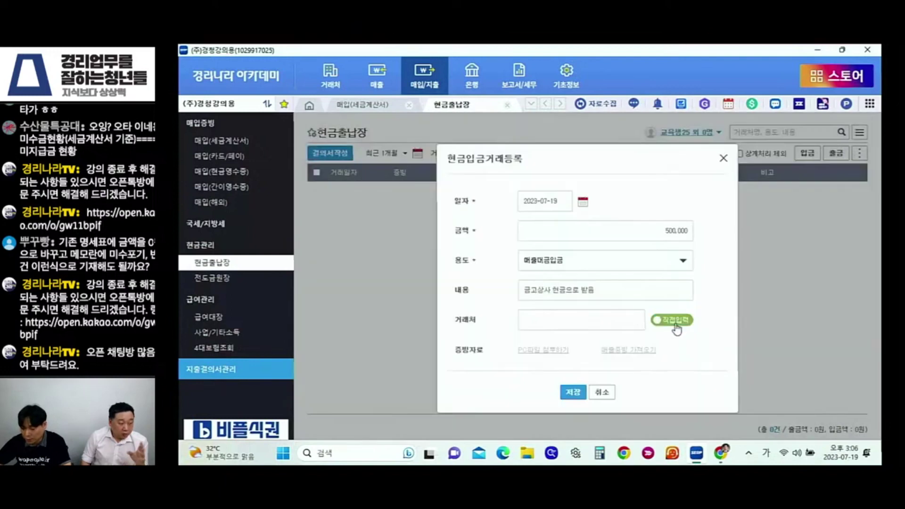
left_click(677, 320)
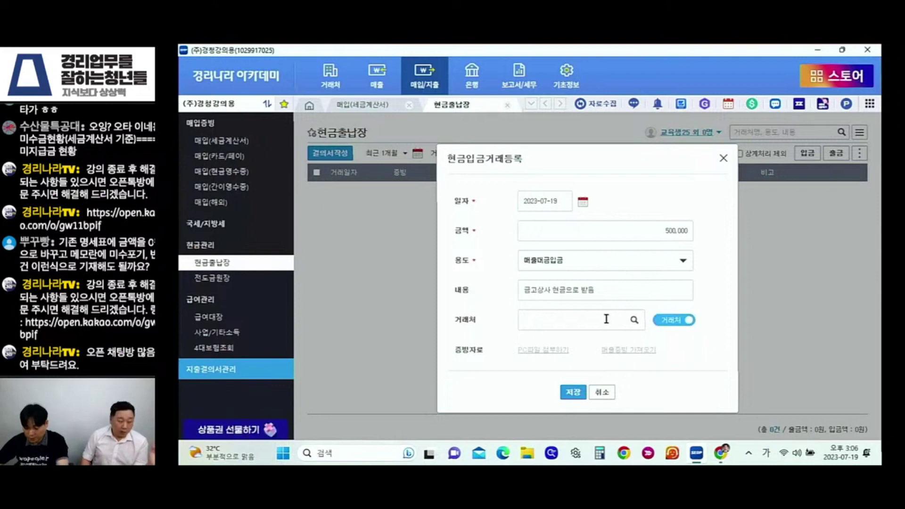
type("금고상사")
key("Return")
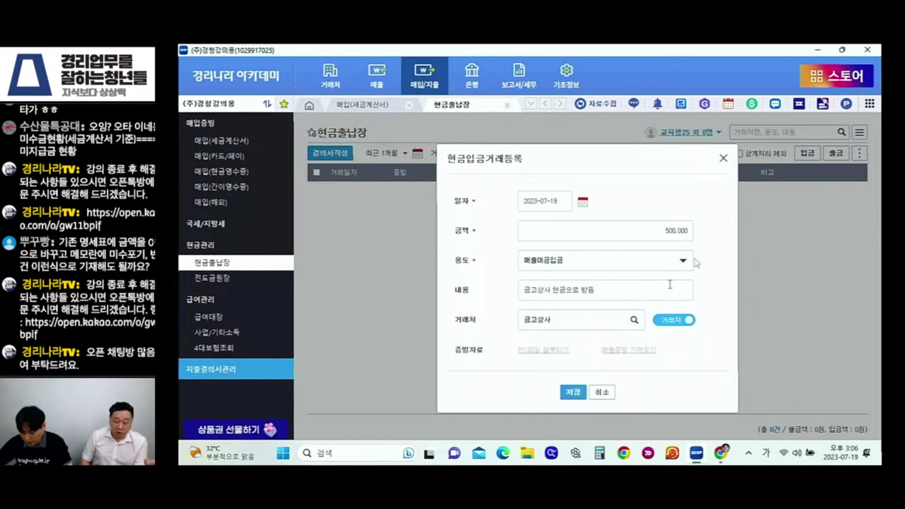
left_click(575, 394)
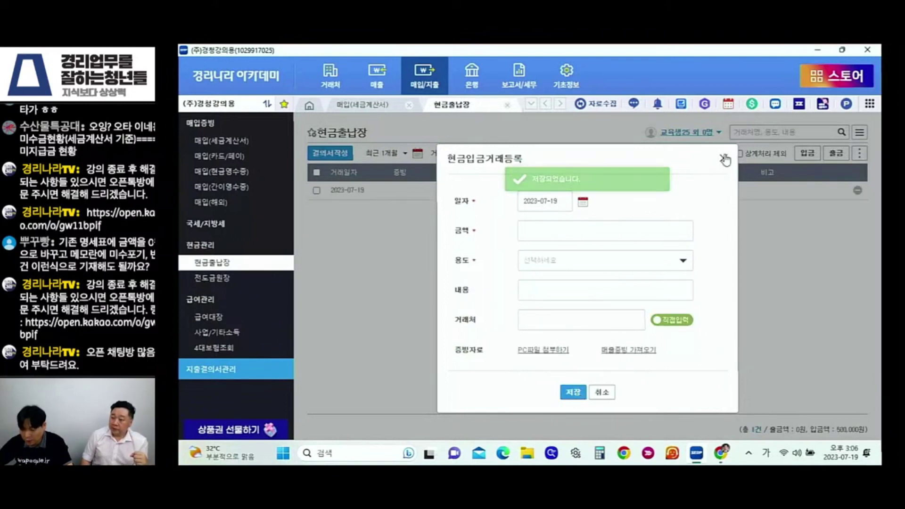
left_click(723, 159)
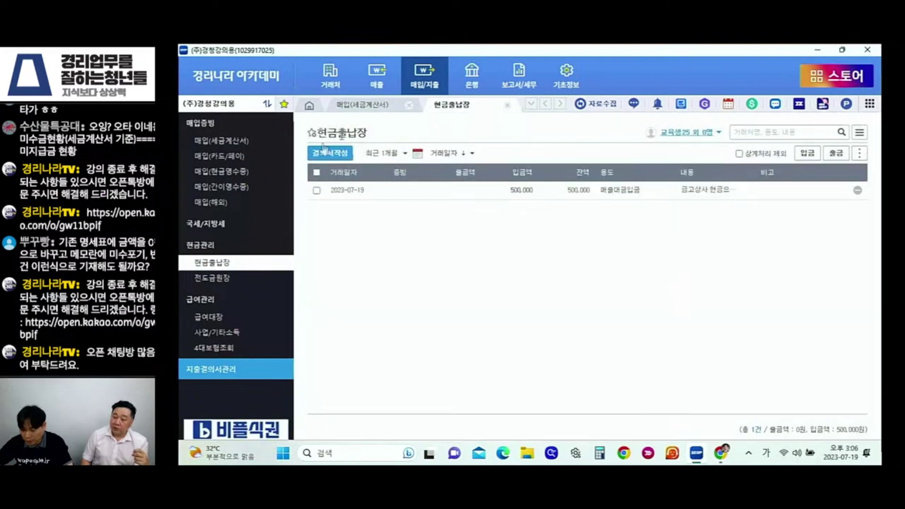
Step: Rerun the 미수금현황 report for 금고상사 with updated aggregation, check its sales, collection and outstanding amounts, and minimize the report
left_click(518, 76)
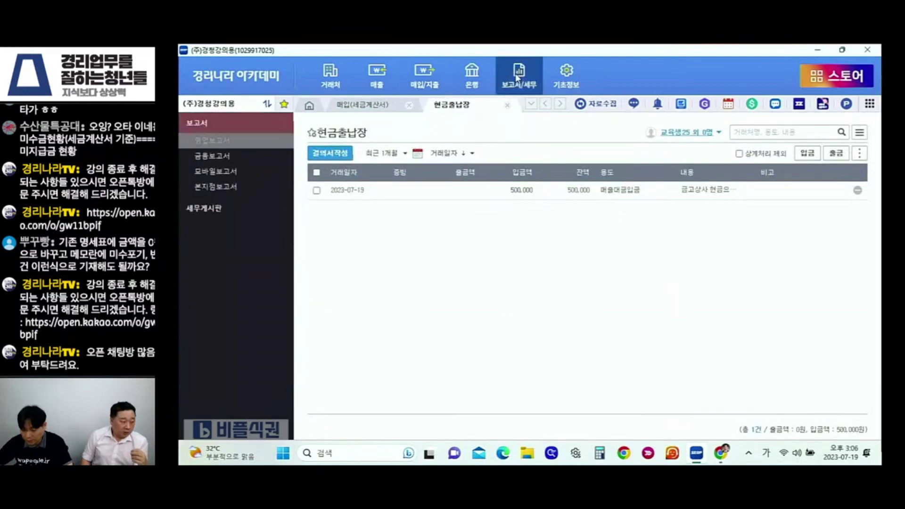
left_click(372, 399)
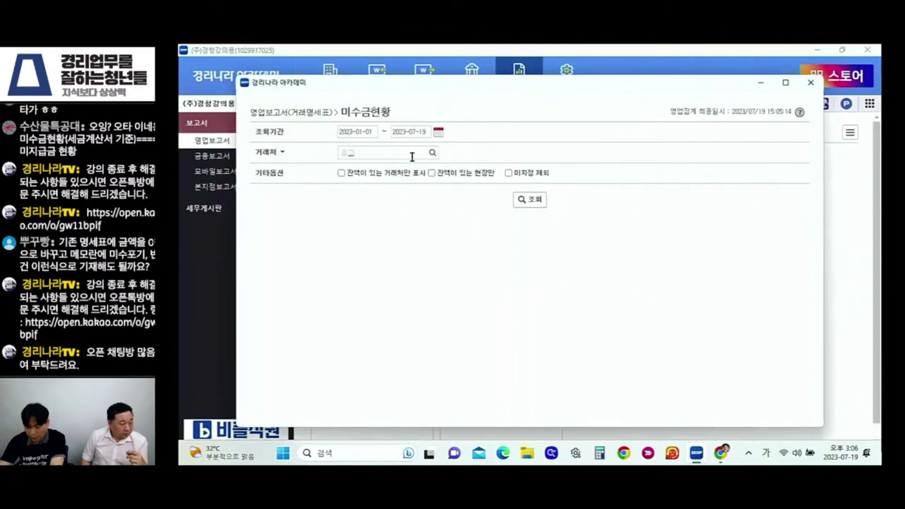
left_click(395, 166)
left_click(524, 198)
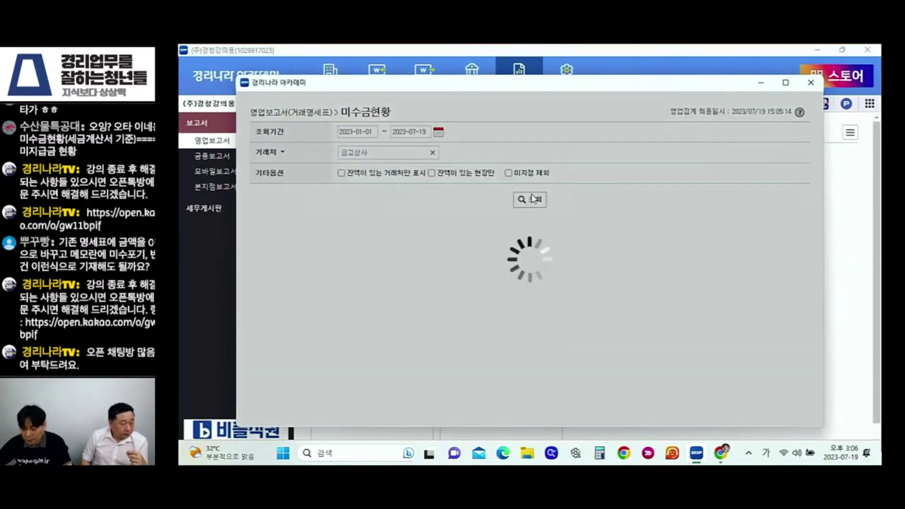
left_click(507, 298)
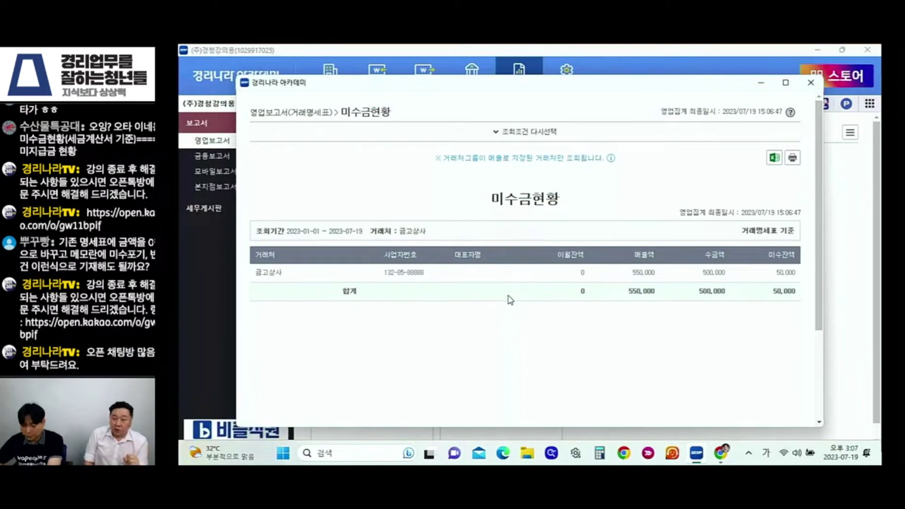
left_click(760, 84)
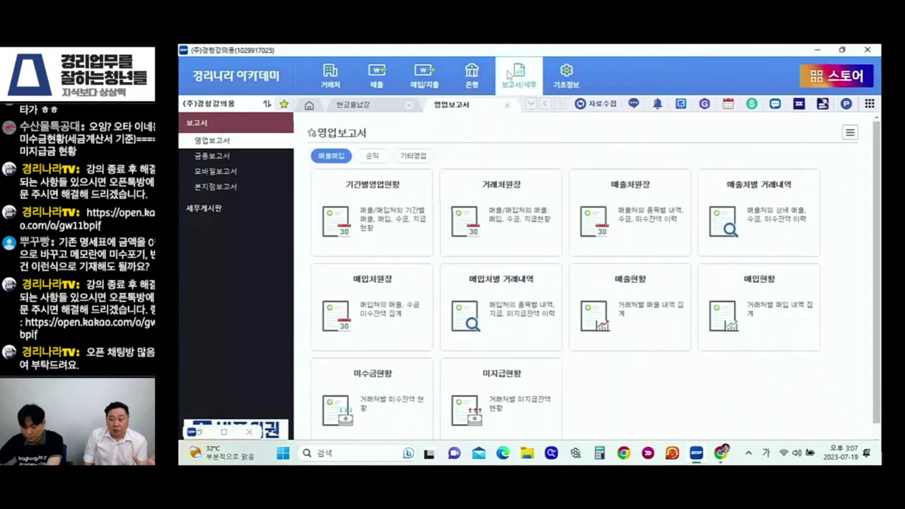
Step: Start a new single 거래명세표 in 매출거래 with 금고상사 as the client
left_click(330, 75)
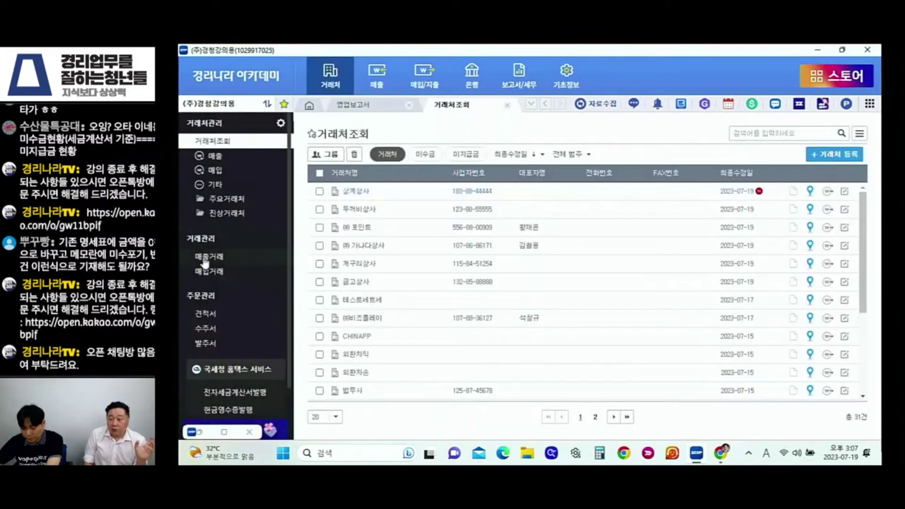
left_click(219, 255)
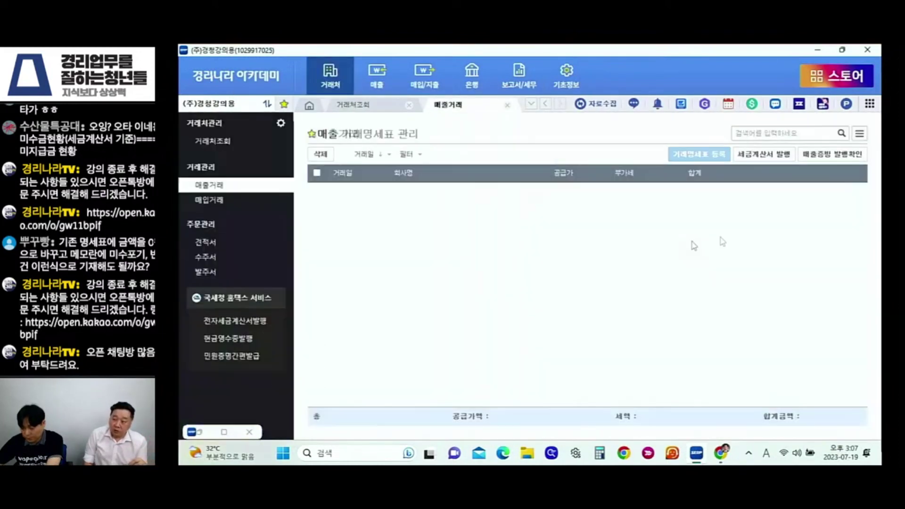
left_click(719, 162)
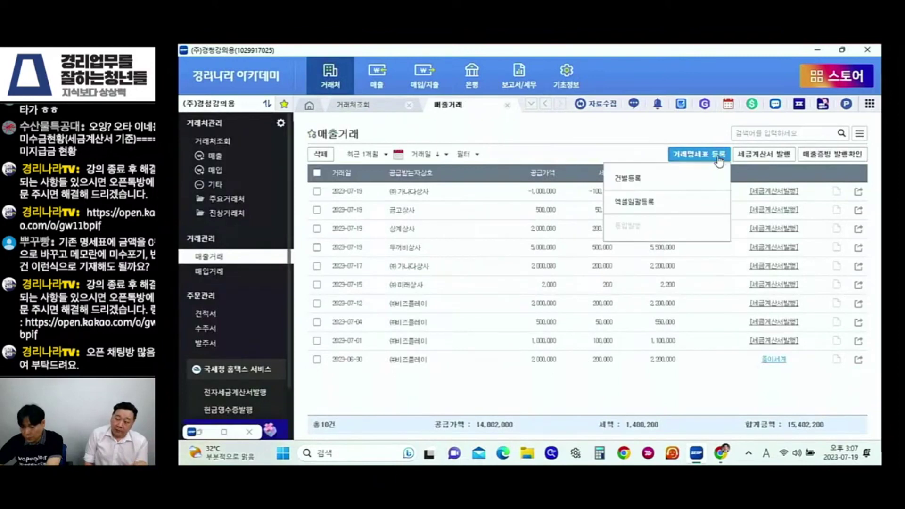
left_click(677, 181)
left_click(402, 147)
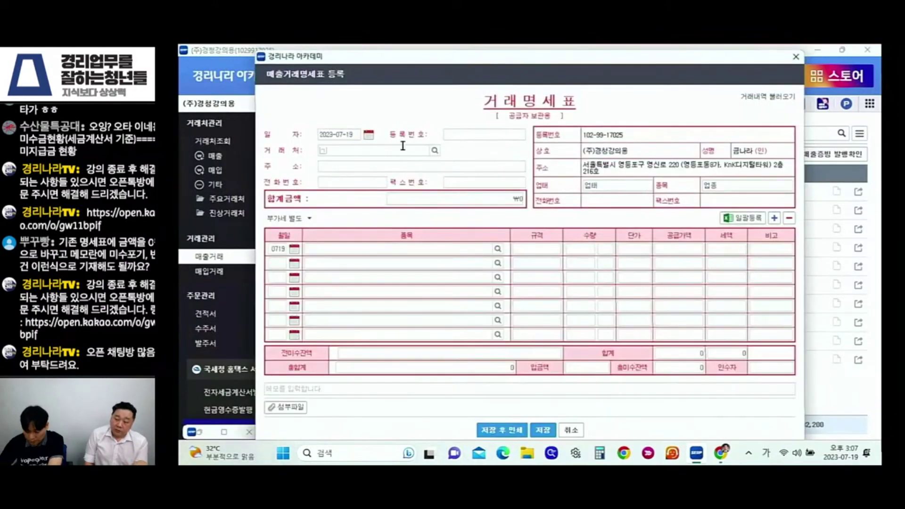
type("금고")
key("Return")
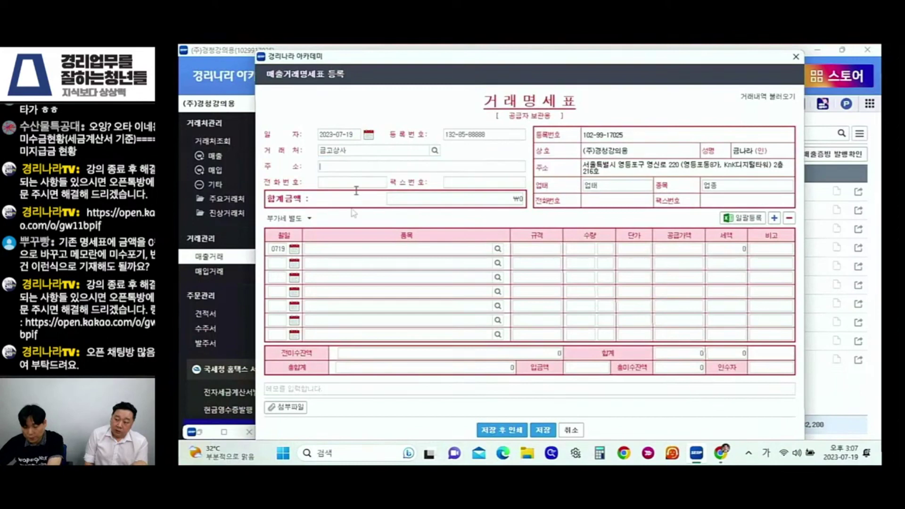
Step: Enter the item 부가세 마이너스 with a supply amount of -50,000 and tax 0, and save the 거래명세표
left_click(348, 250)
type("부가세 마이너스ㅇ")
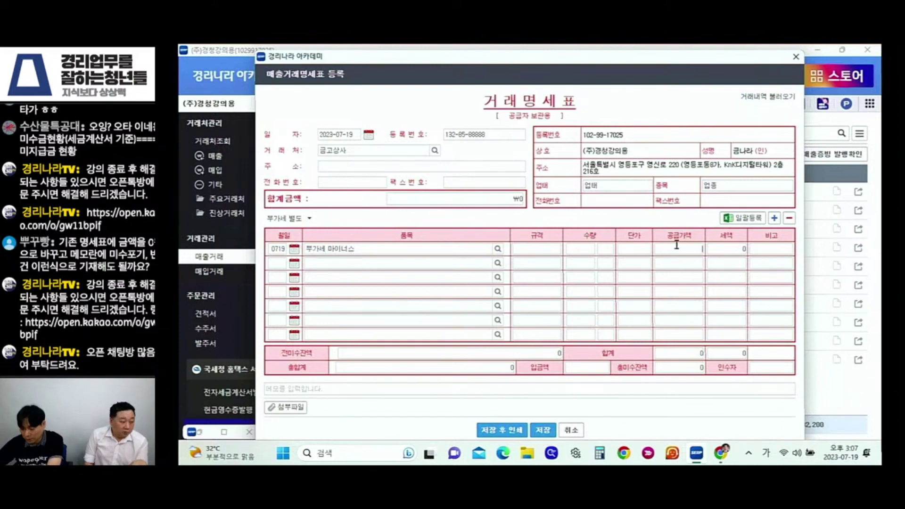
type("-500000")
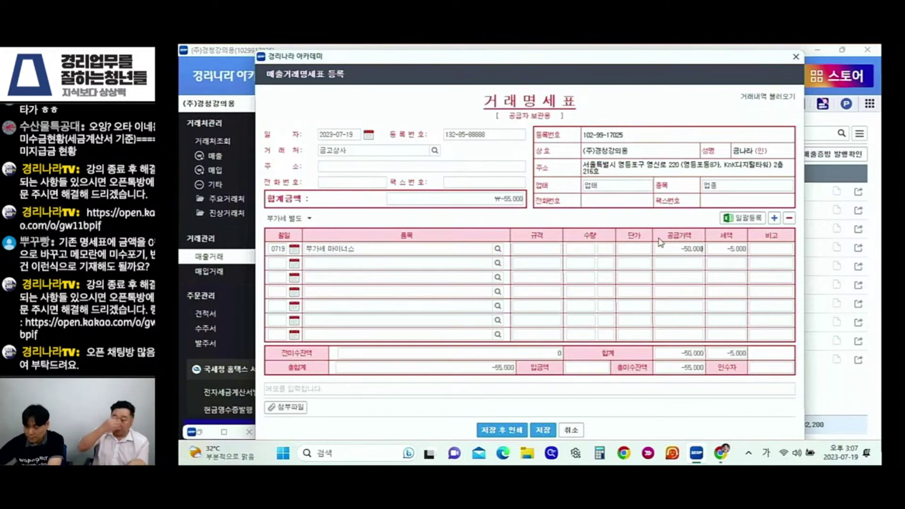
key("Tab")
type("0")
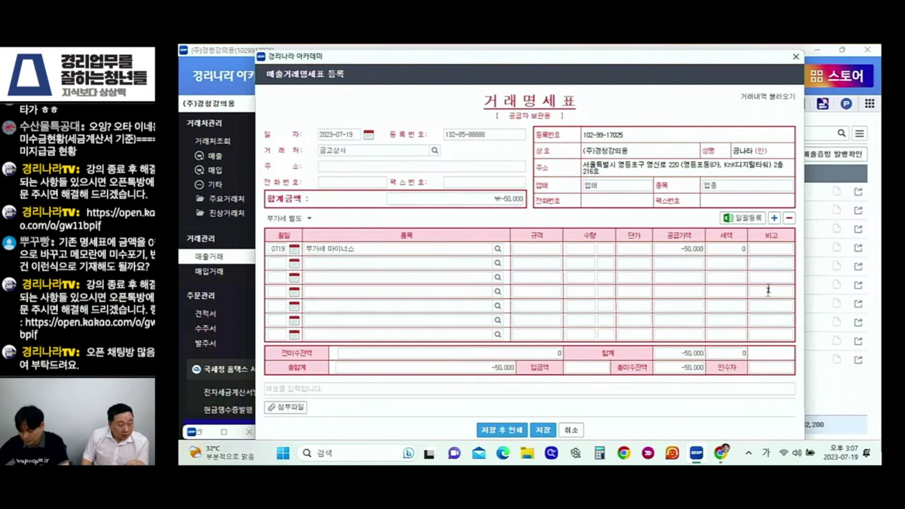
left_click(543, 429)
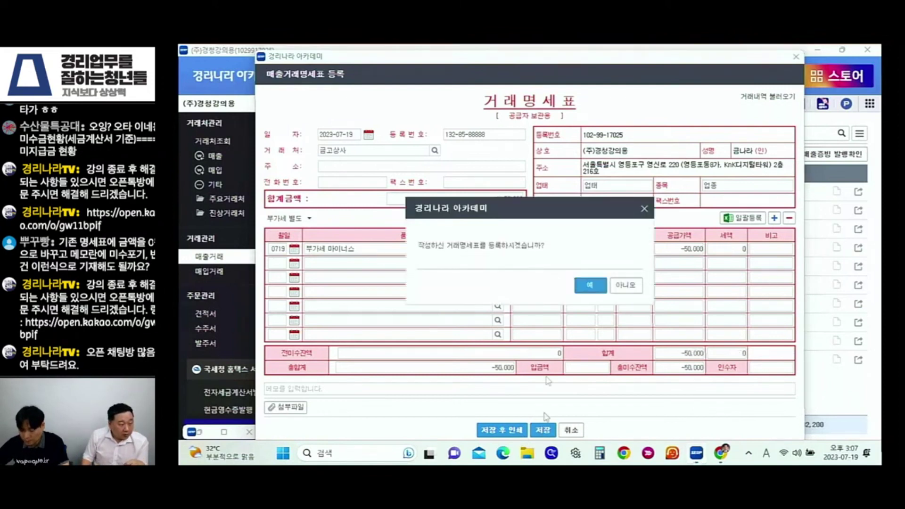
left_click(599, 289)
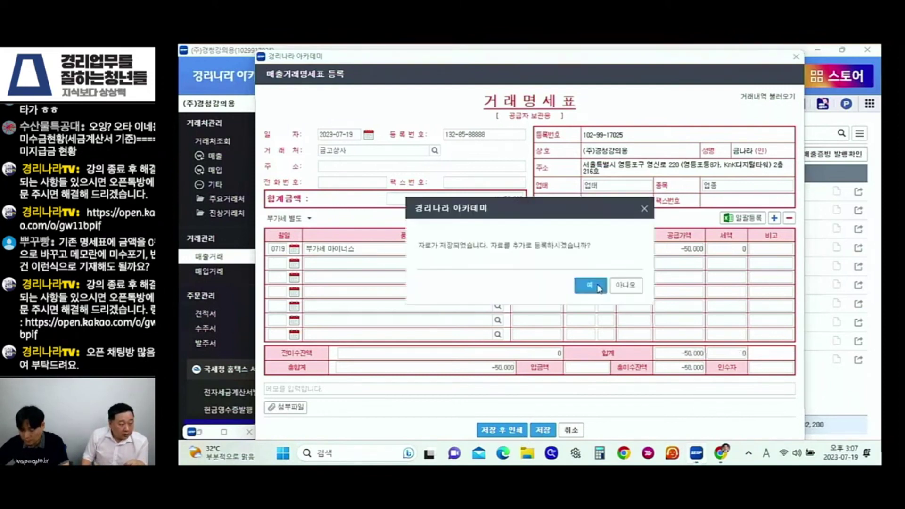
Step: Decline registering another statement and search the 매출거래 list for 금고
left_click(637, 286)
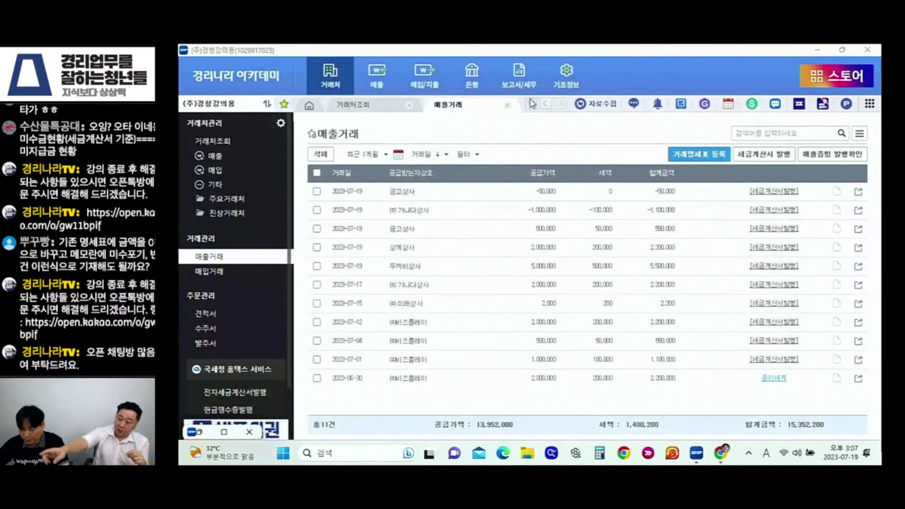
left_click(765, 132)
type("금고")
key("Return")
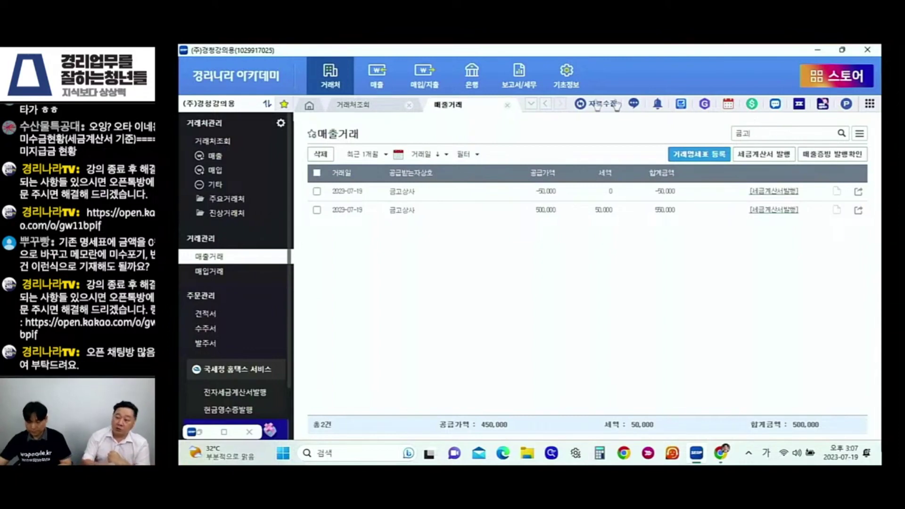
Step: Run the 거래명세표-based 미수금현황 report for 금고상사 with updated aggregation
left_click(529, 83)
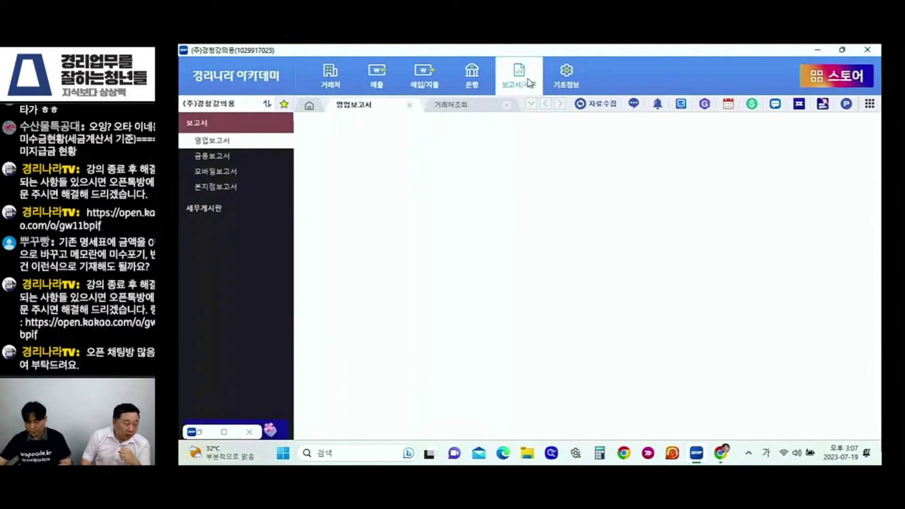
left_click(372, 399)
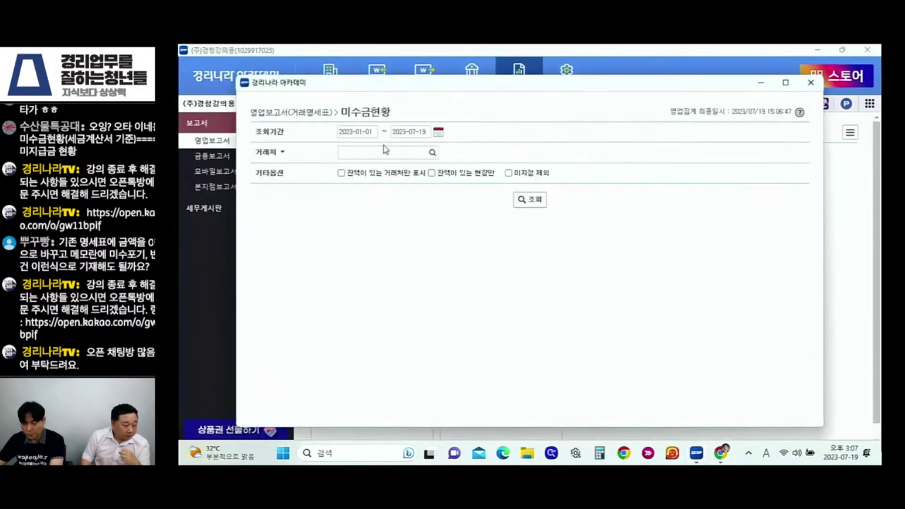
left_click(383, 150)
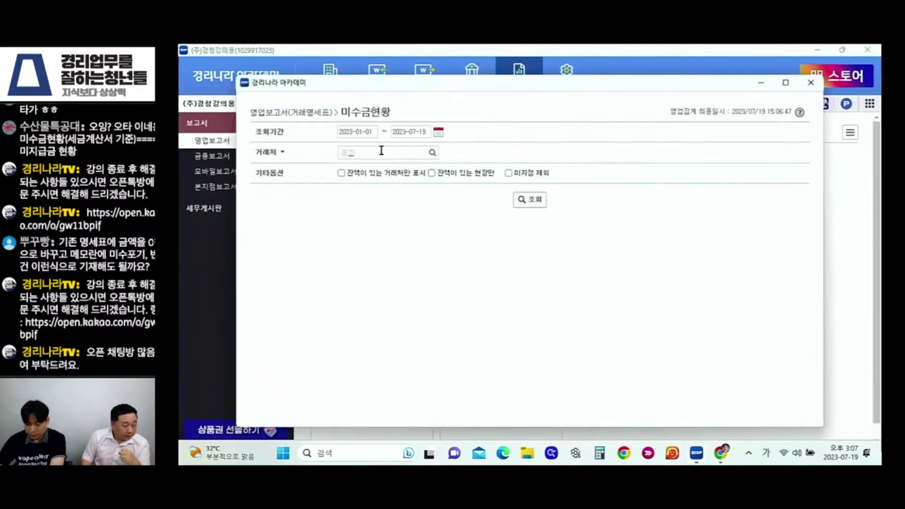
type("금고")
left_click(371, 169)
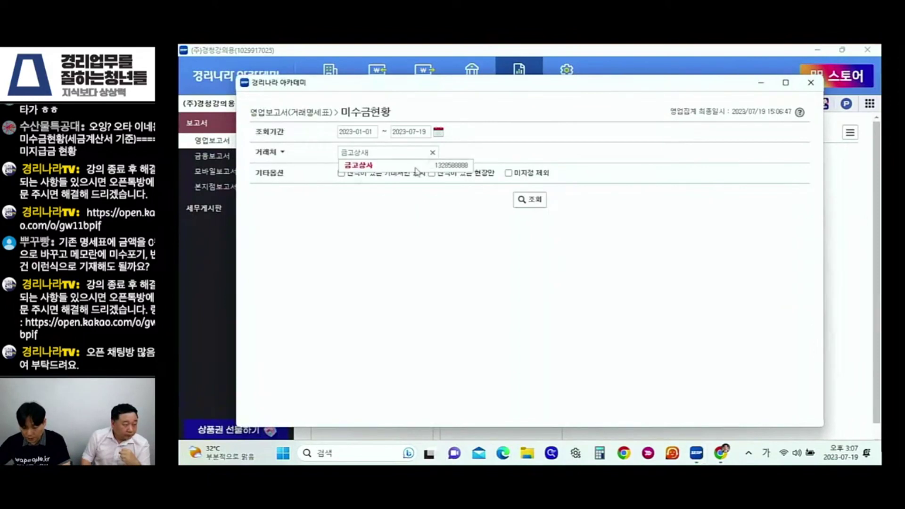
left_click(527, 201)
left_click(502, 299)
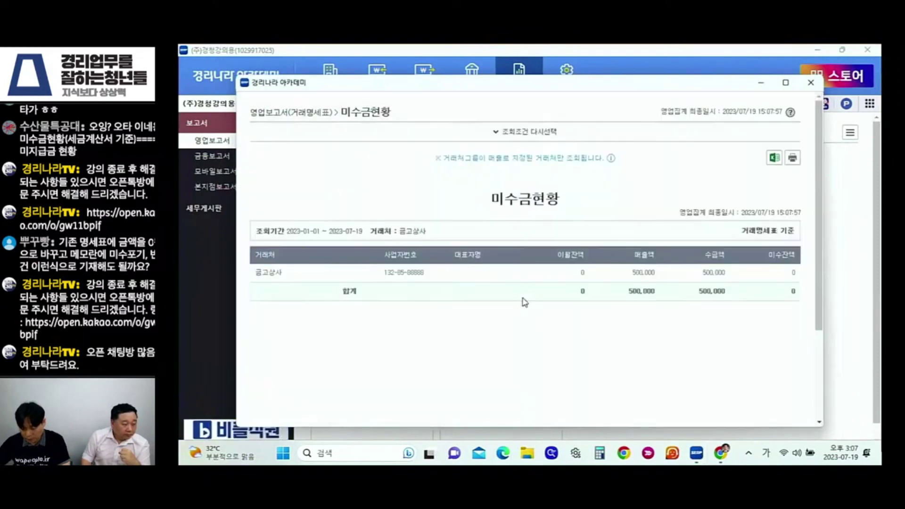
Step: Review the 미수금 상세내역 behind 금고상사's outstanding balance, then close the details and the report
left_click(794, 273)
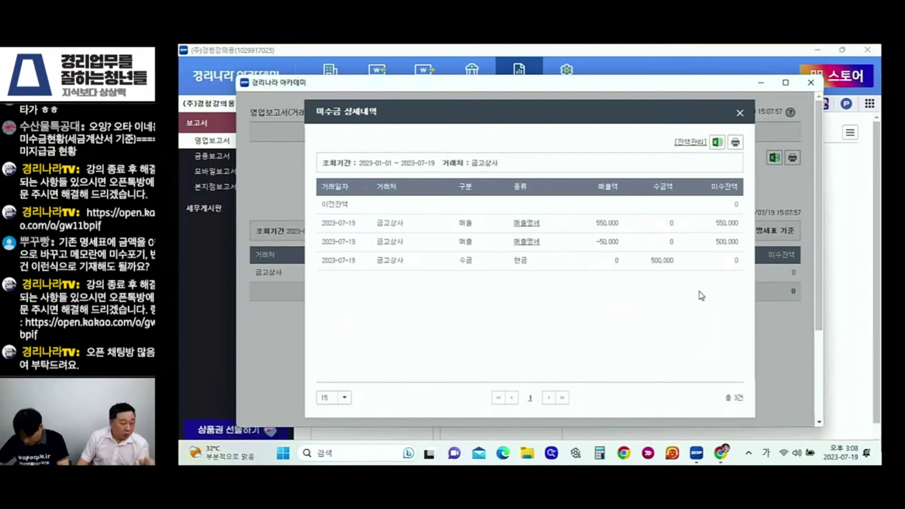
left_click(739, 113)
left_click(809, 83)
Step: Run the 세금계산서-based 미수금현황 report for 금고상사, check its sales, collection and outstanding amounts, and close it
left_click(372, 411)
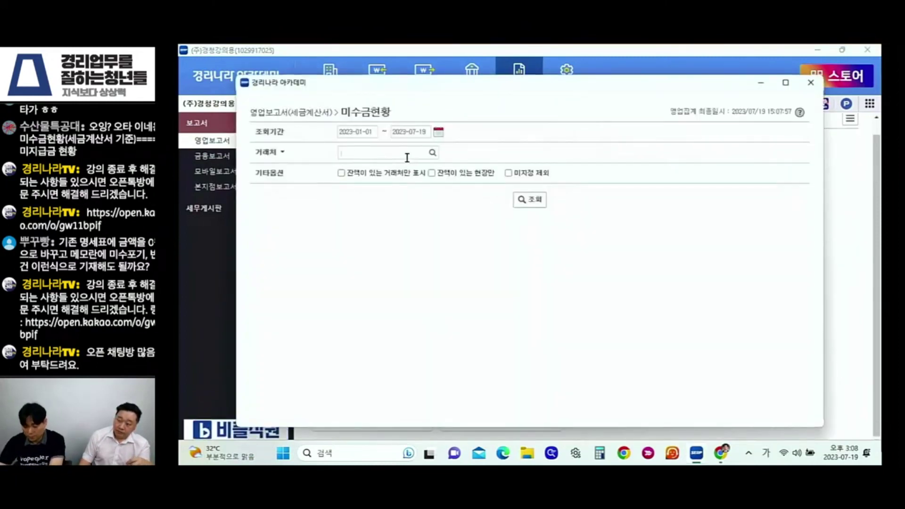
type("금고상사")
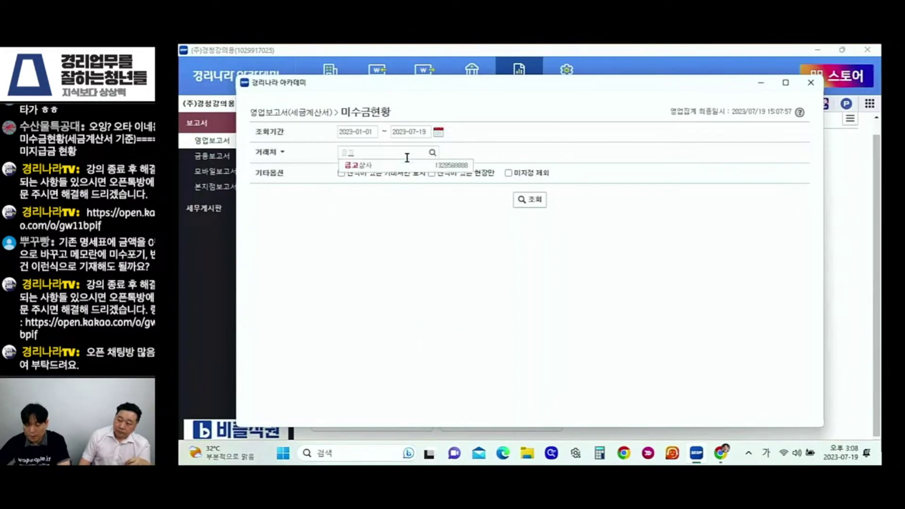
left_click(514, 202)
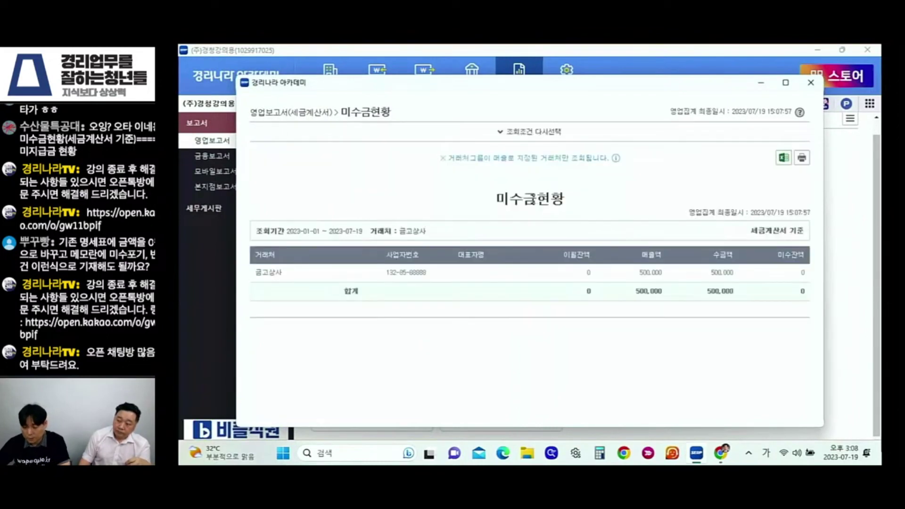
left_click(811, 83)
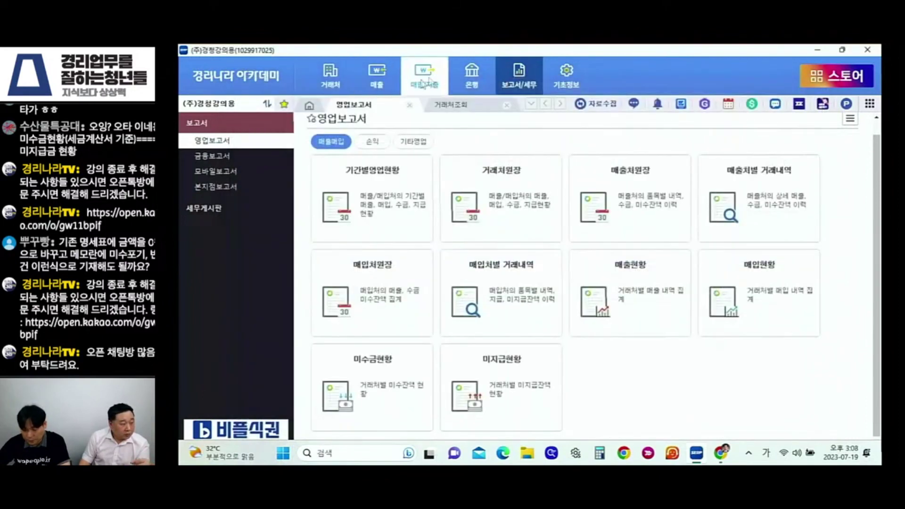
Step: Delete 금고상사's 무증빙 sales record dated 2023-07-19
left_click(377, 77)
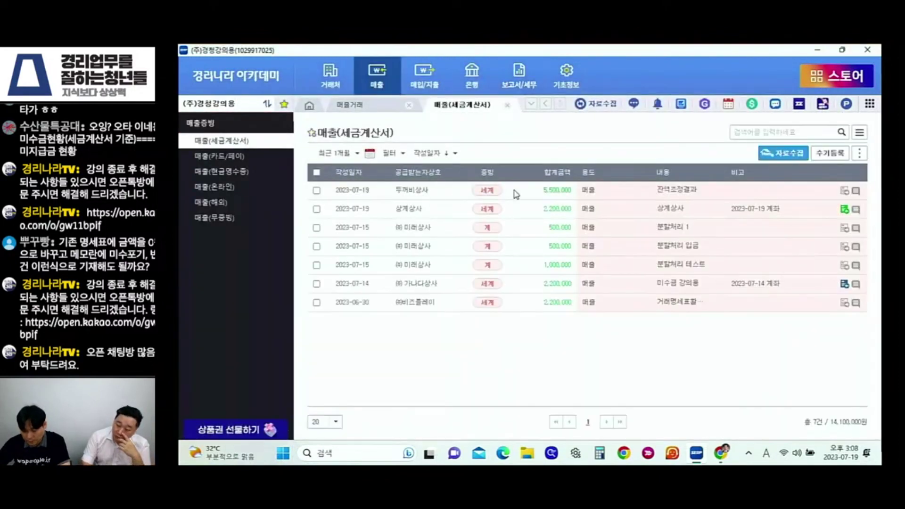
left_click(227, 219)
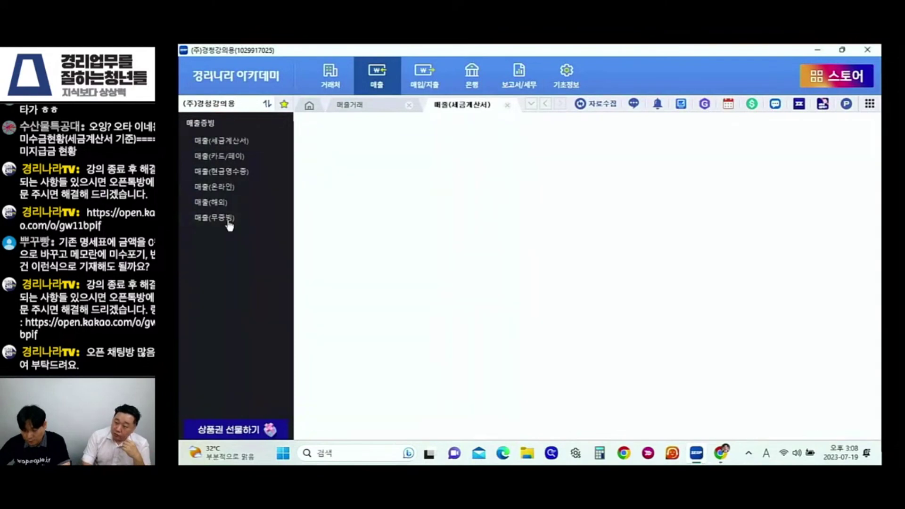
left_click(494, 191)
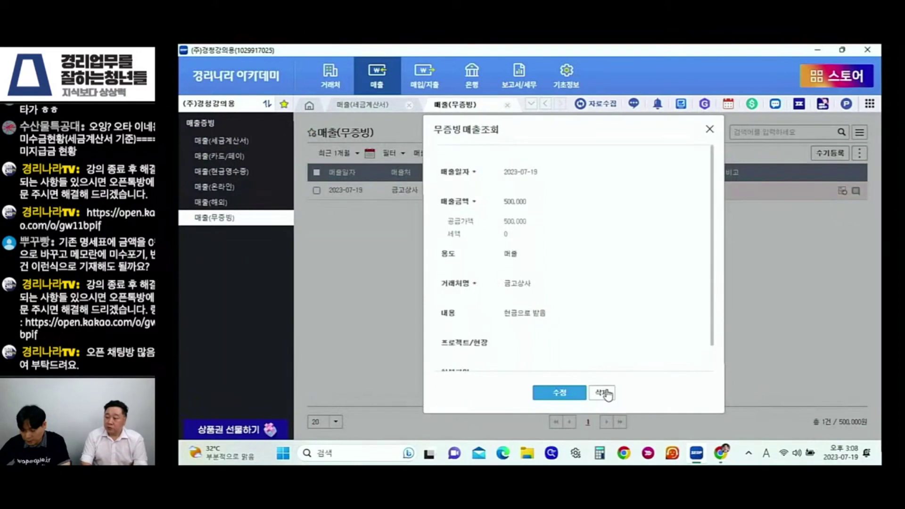
left_click(602, 392)
left_click(573, 305)
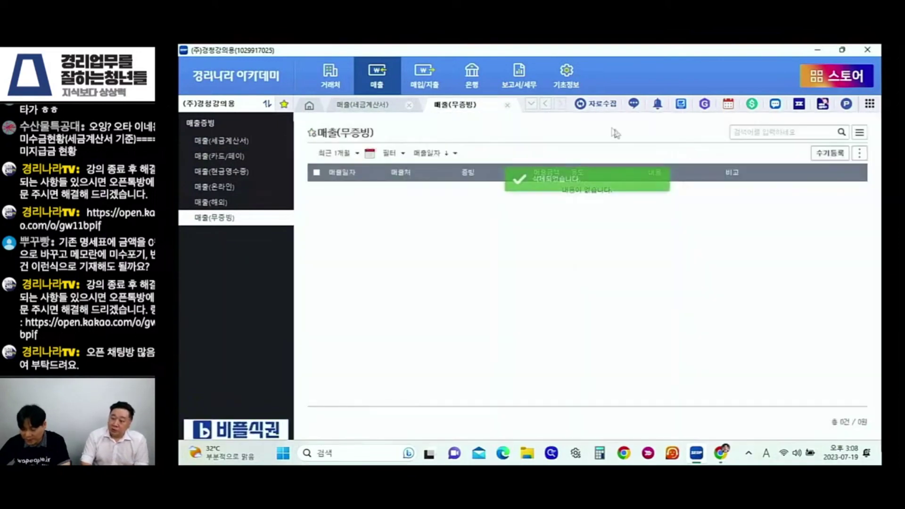
Step: Rerun the 세금계산서-based 미수금현황 report for 금고상사 with updated aggregation, check the outstanding amount, and close it
left_click(525, 88)
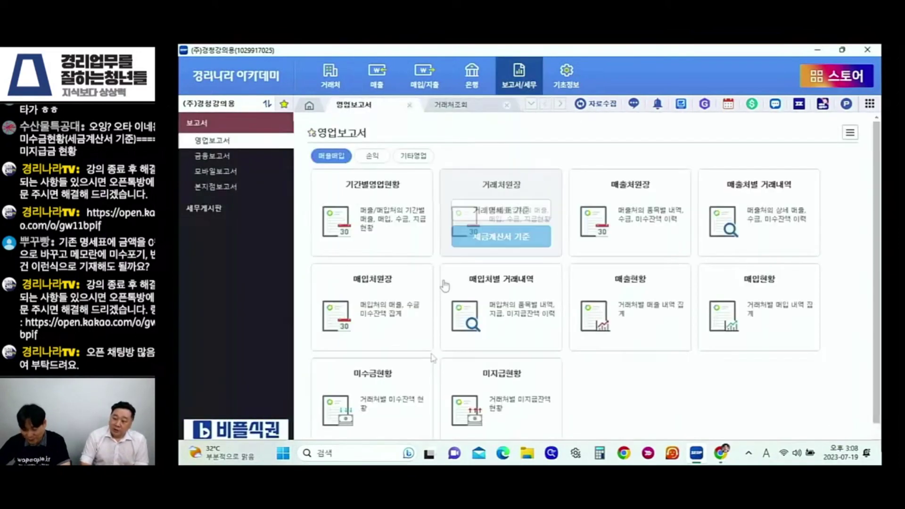
left_click(399, 428)
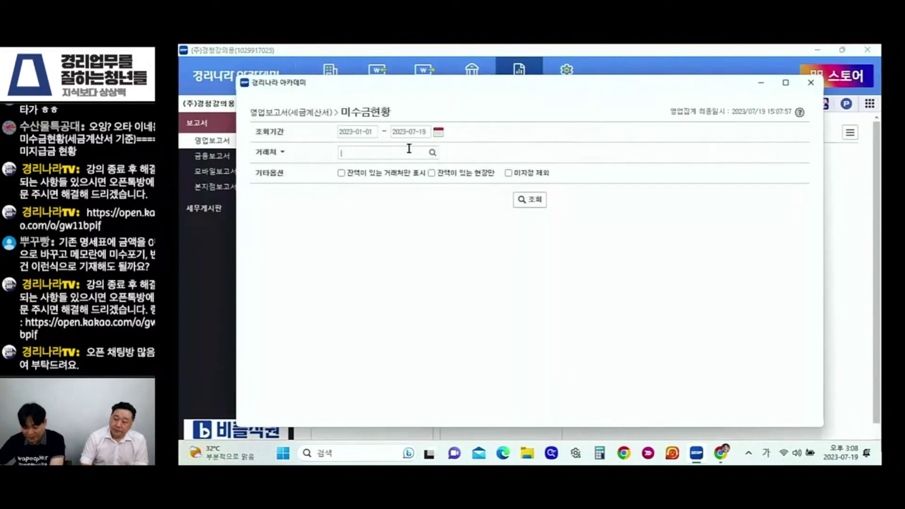
left_click(409, 148)
left_click(410, 166)
left_click(528, 201)
left_click(509, 301)
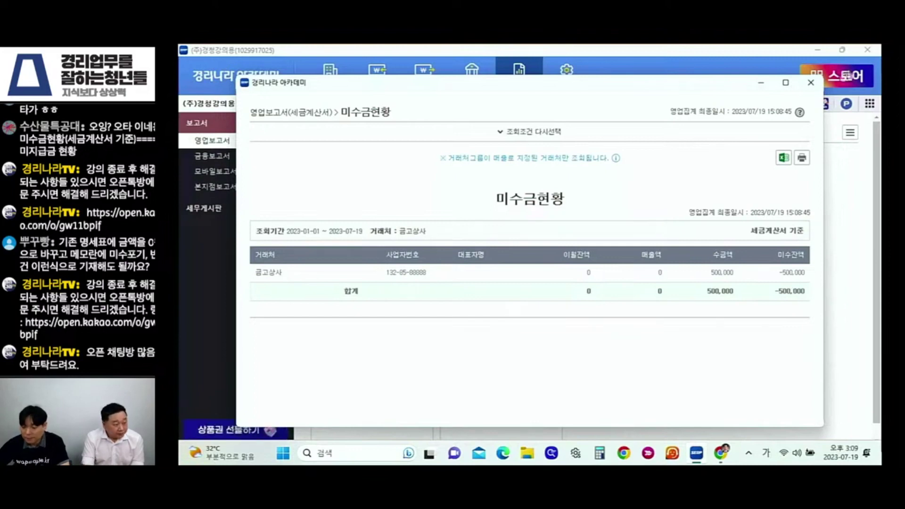
left_click(810, 83)
Step: Close the open 거래처조회 and 영업보고서 pages and start a new single 무증빙 매출등록
left_click(506, 104)
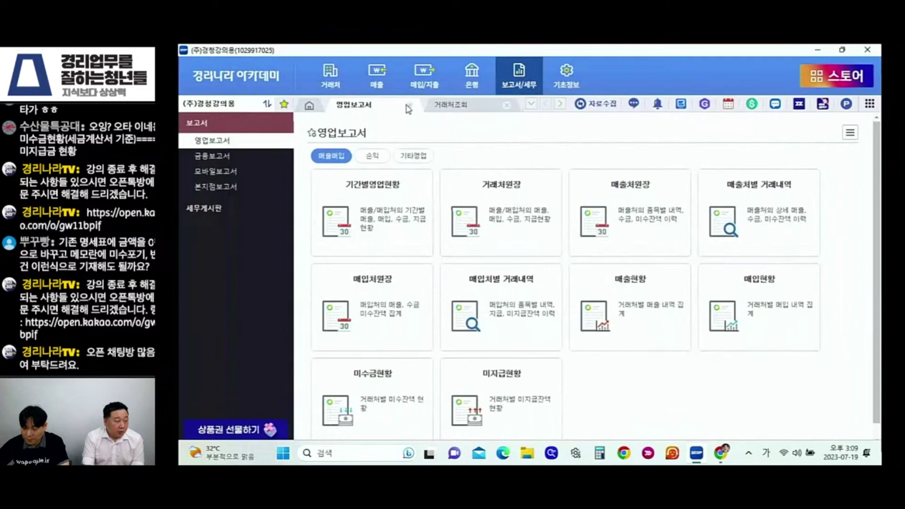
left_click(409, 105)
left_click(376, 76)
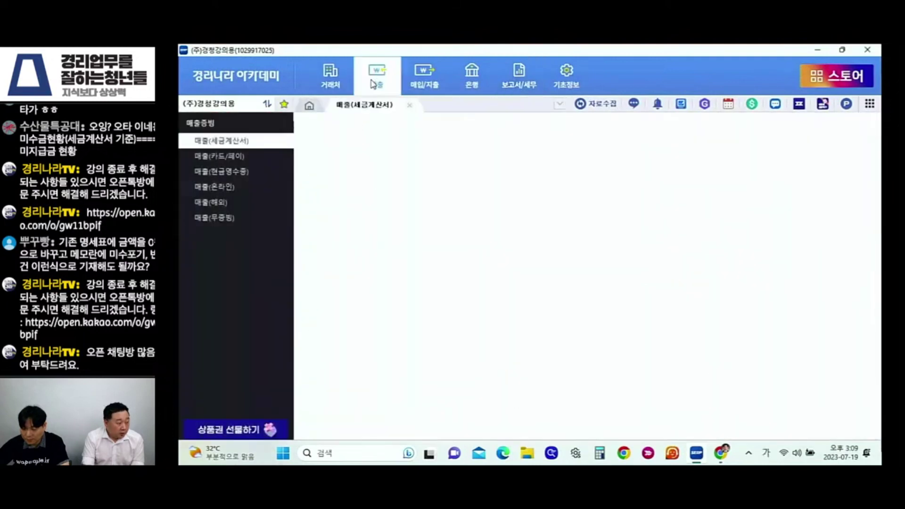
left_click(225, 225)
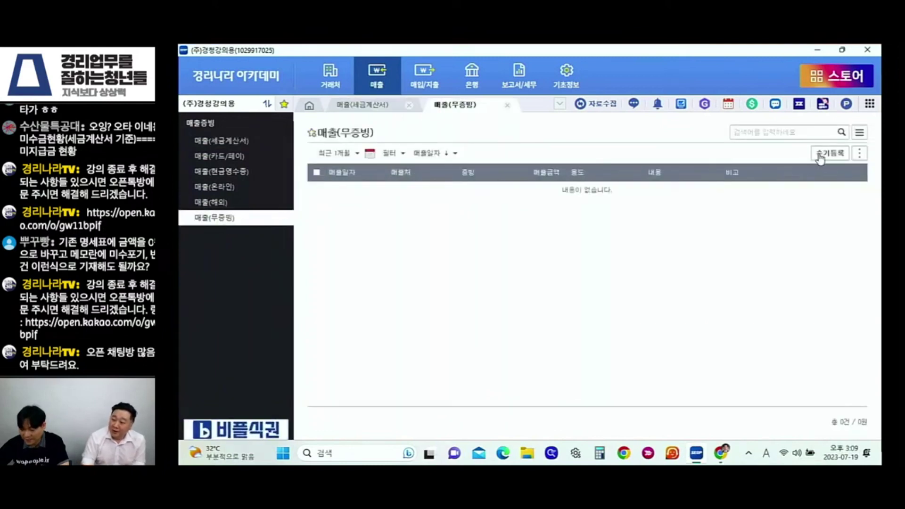
left_click(820, 159)
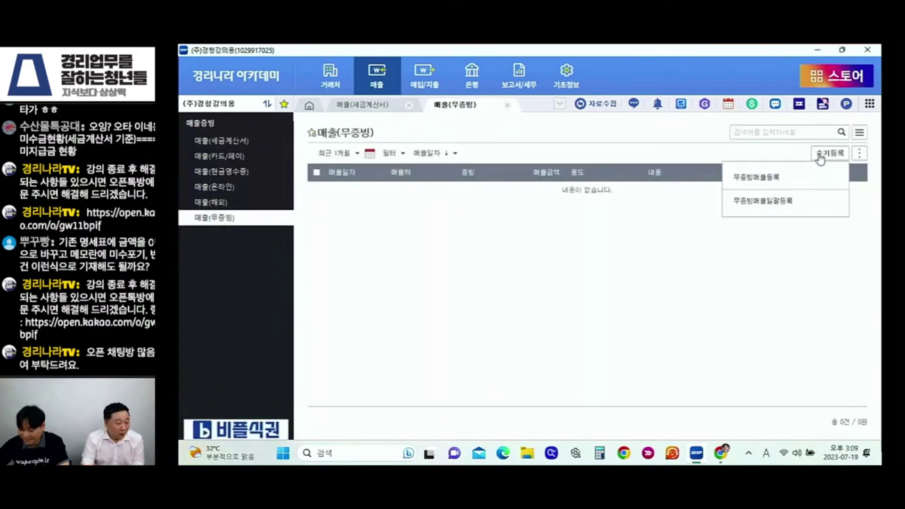
left_click(767, 181)
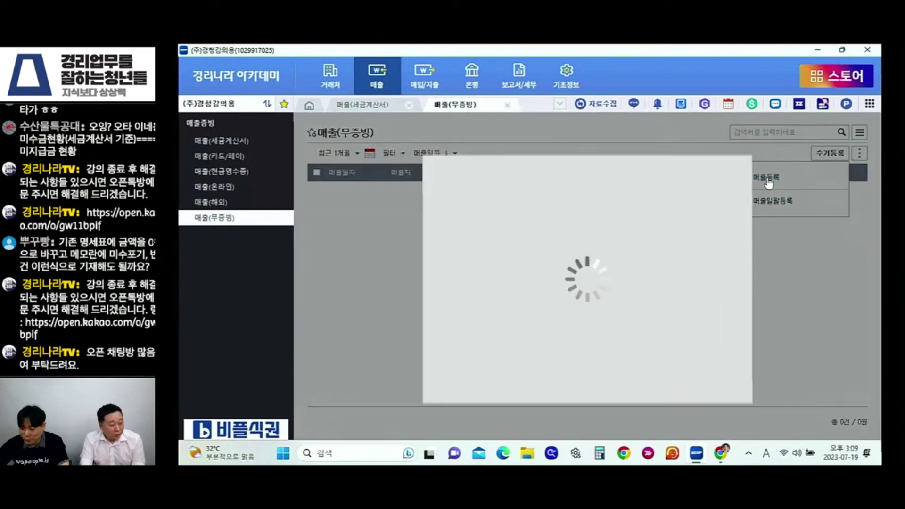
Step: Set the registered client 금고상사 as the 거래처명 of the 무증빙 sale, cancelling the accidental 거래처 간편 등록 form
left_click(565, 203)
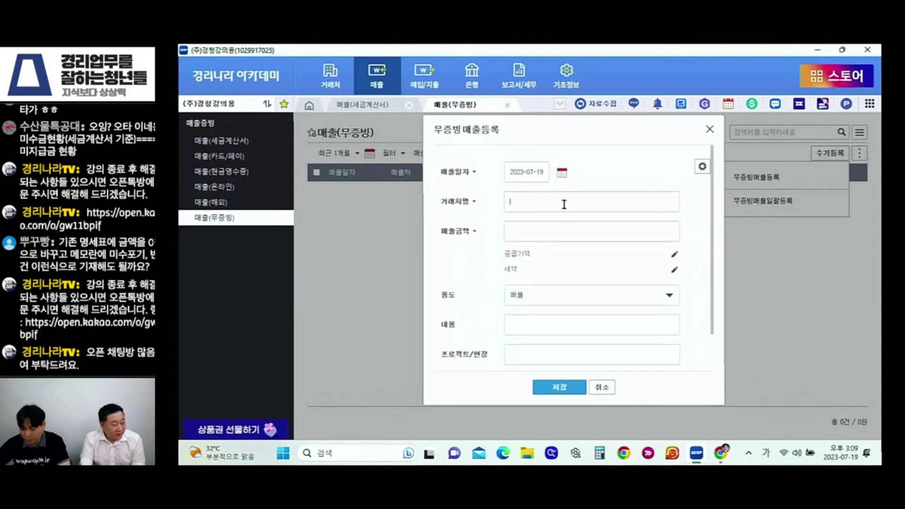
type("홍기")
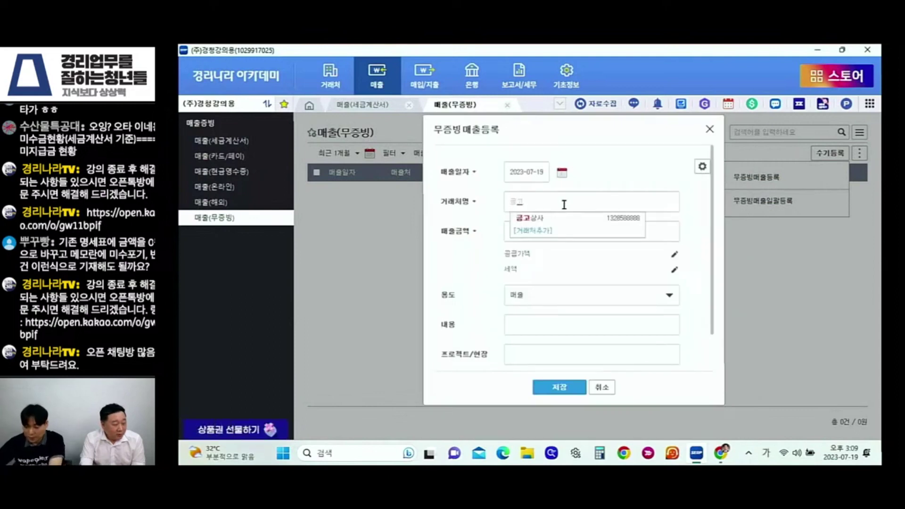
left_click(559, 230)
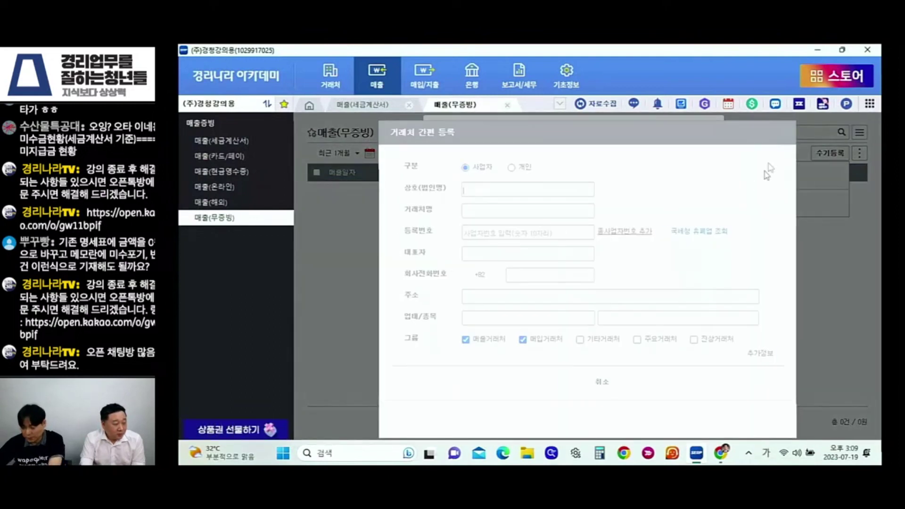
key("Escape")
type("금고상새")
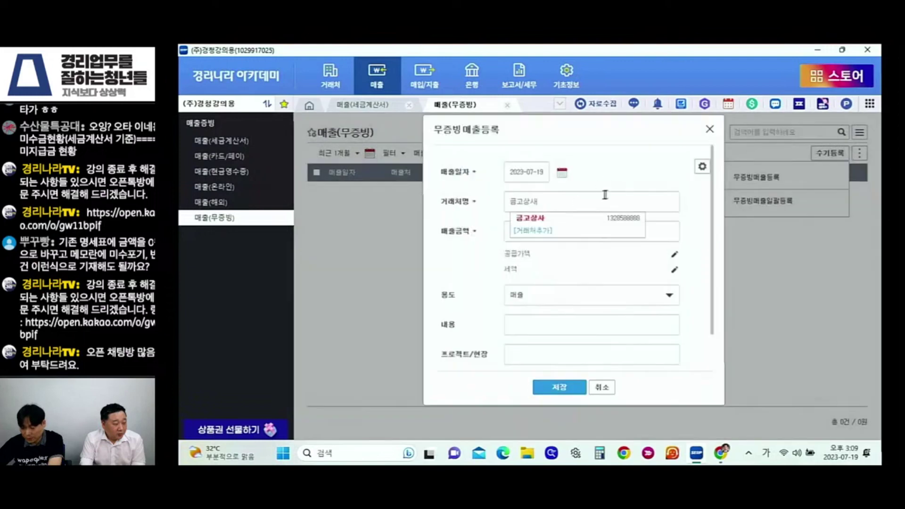
left_click(568, 225)
Step: Enter a sales amount of 500,000 with the description 세계안끊기로함, and save the 무증빙 sale
left_click(584, 232)
type("5000000")
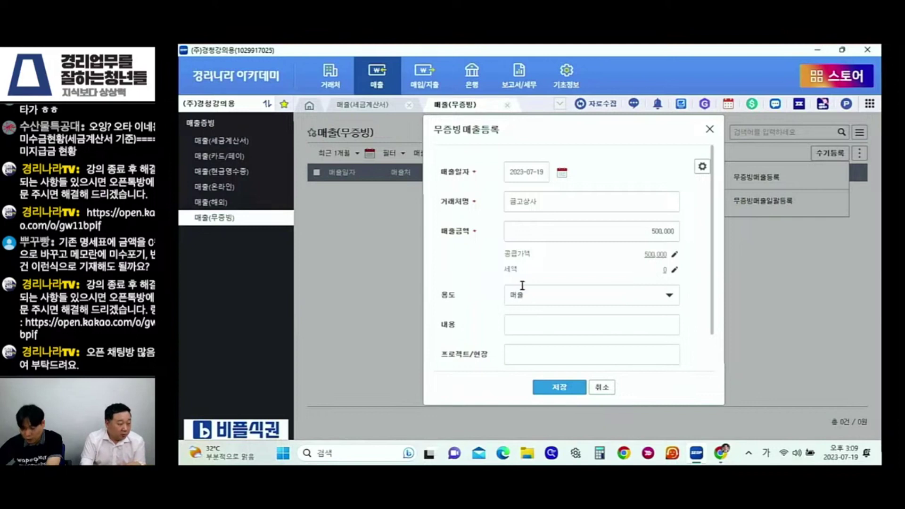
left_click(550, 316)
type("세")
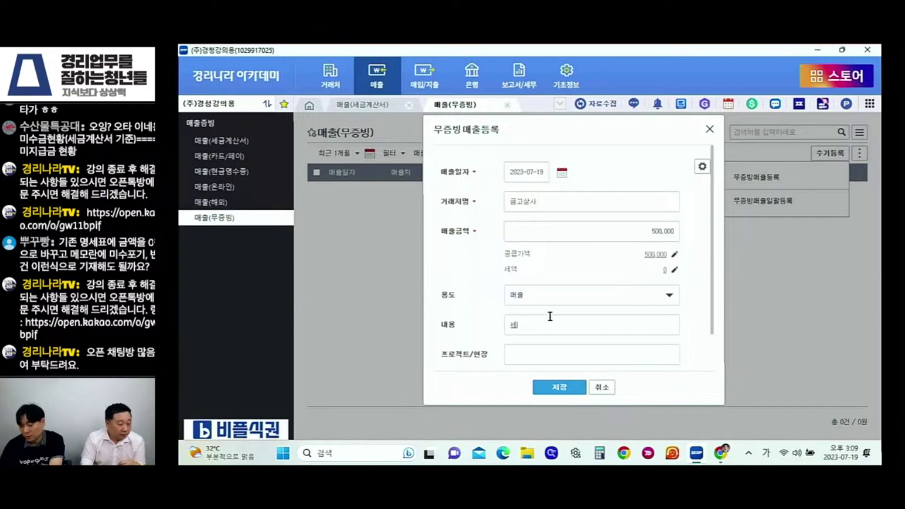
type("계안함기로함")
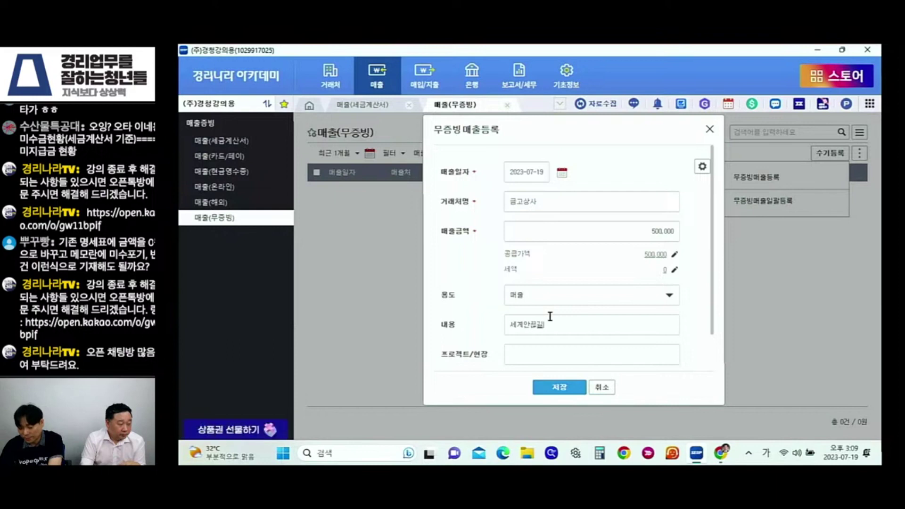
left_click(553, 388)
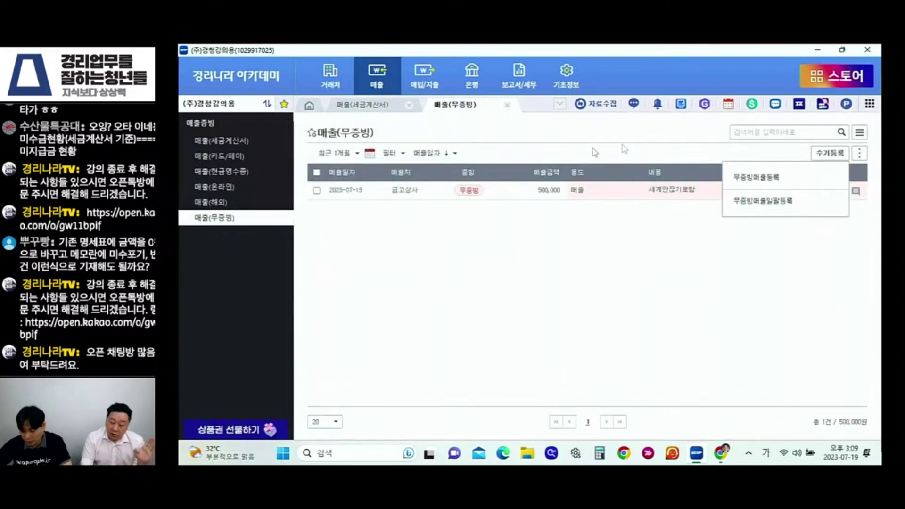
Step: Run the 세금계산서-based 미수금현황 sales report for client 금고상사, choosing to refresh the aggregation before the lookup
left_click(515, 78)
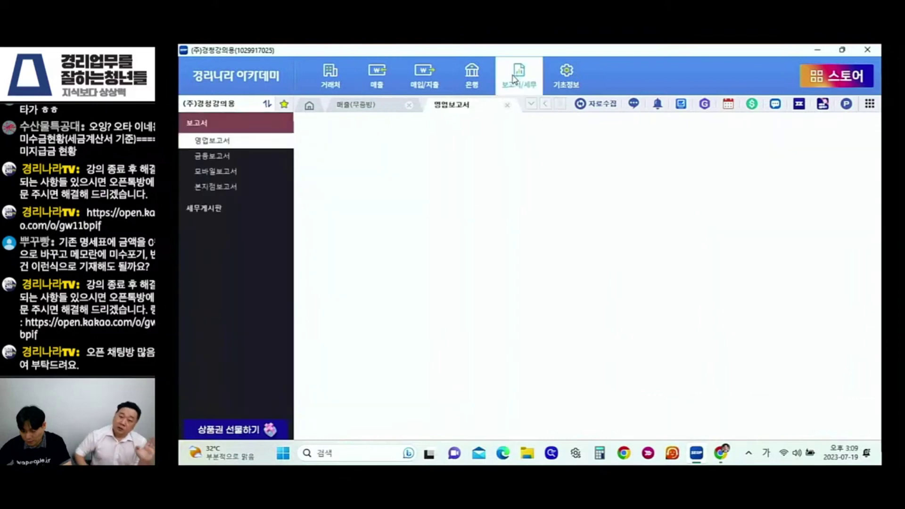
left_click(372, 426)
left_click(410, 151)
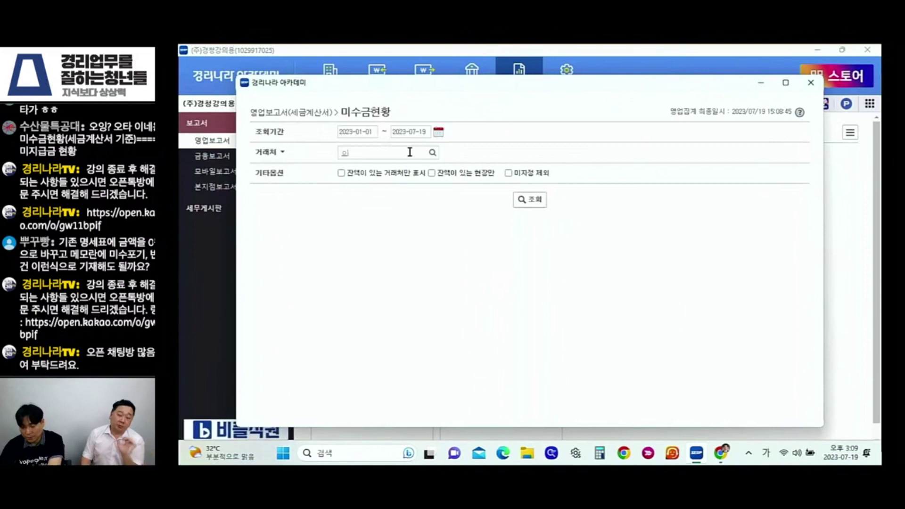
type("금고")
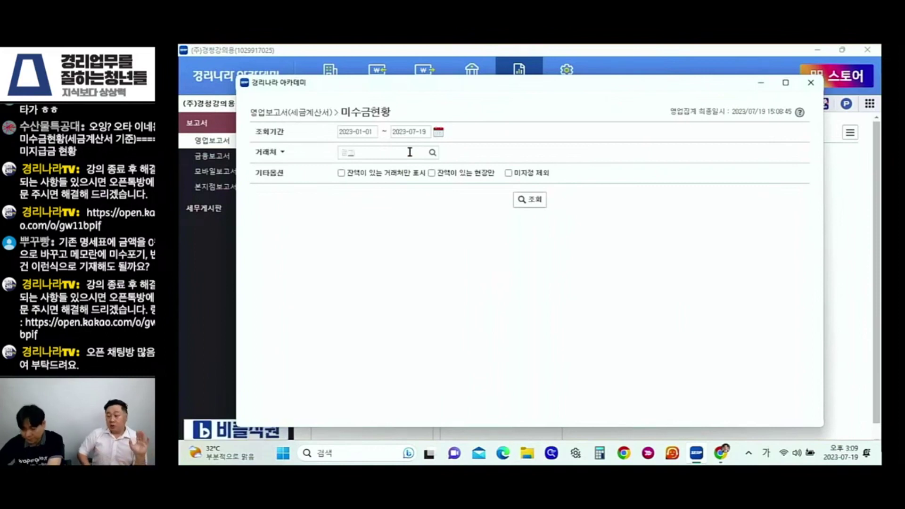
left_click(412, 166)
left_click(527, 198)
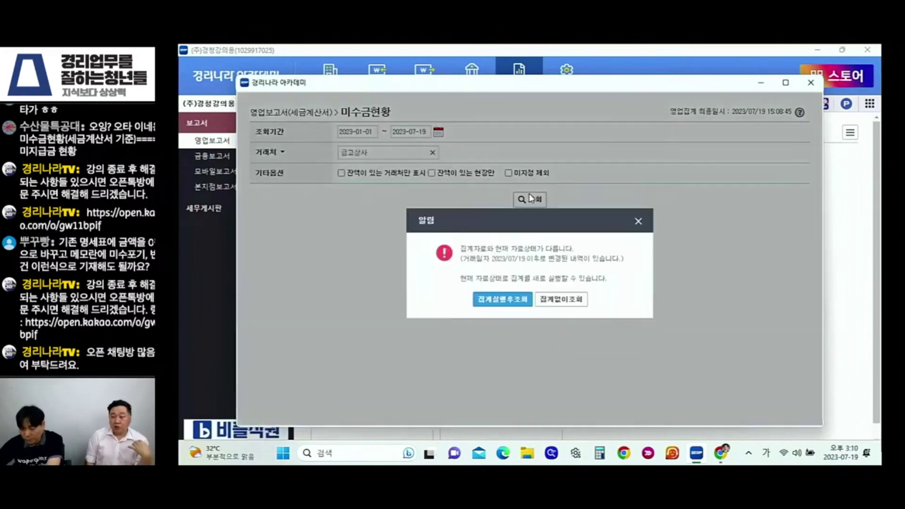
left_click(515, 302)
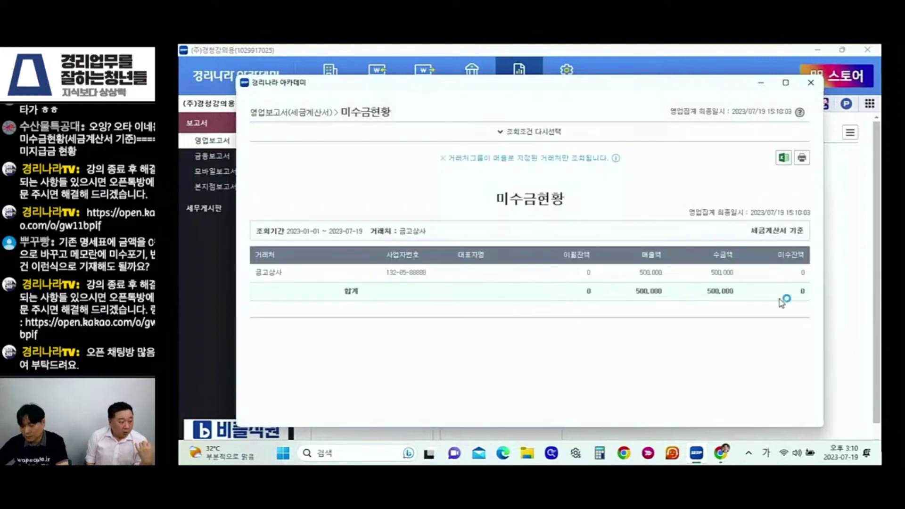
Step: Check the 미수금 상세내역 behind 금고상사's outstanding balance, and close both the details and the report
left_click(801, 276)
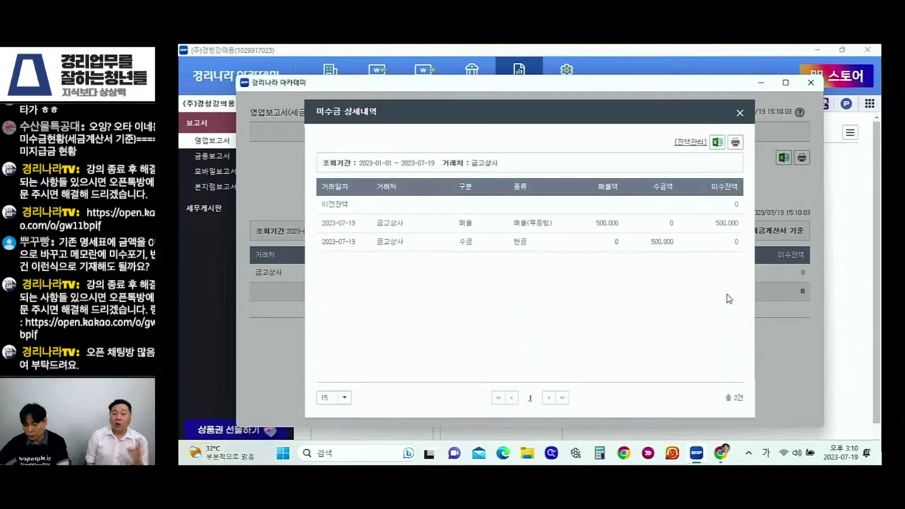
left_click(740, 113)
left_click(812, 81)
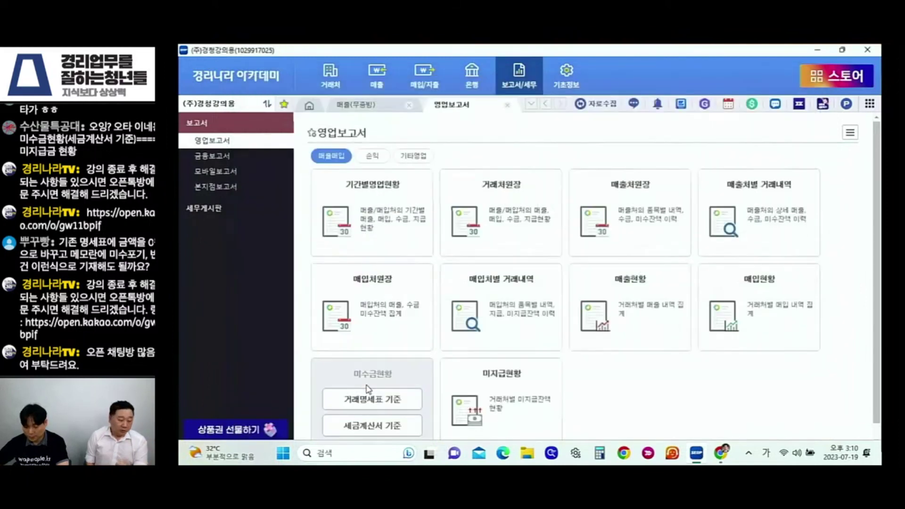
Step: Run the 거래명세표-based 미수금현황 report for 금고상사, check its outstanding balance, and close the report
left_click(370, 398)
left_click(421, 153)
type("금고")
left_click(421, 164)
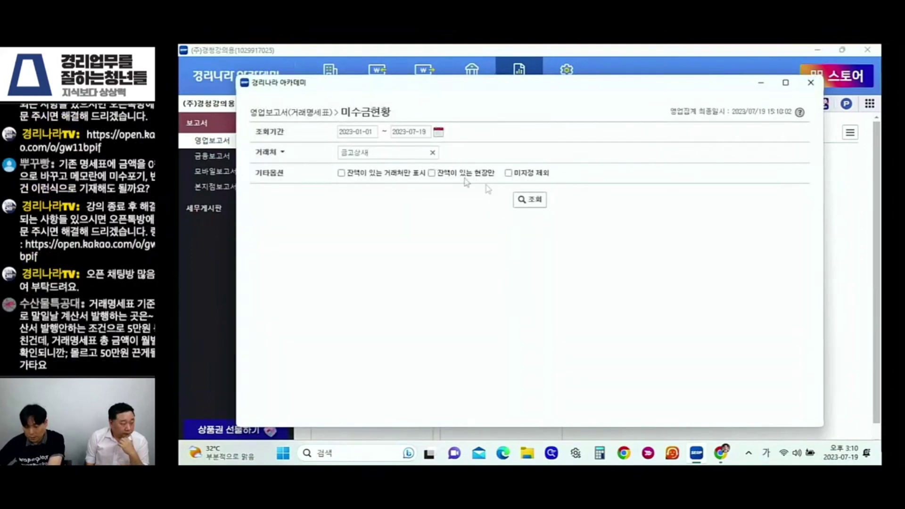
left_click(525, 204)
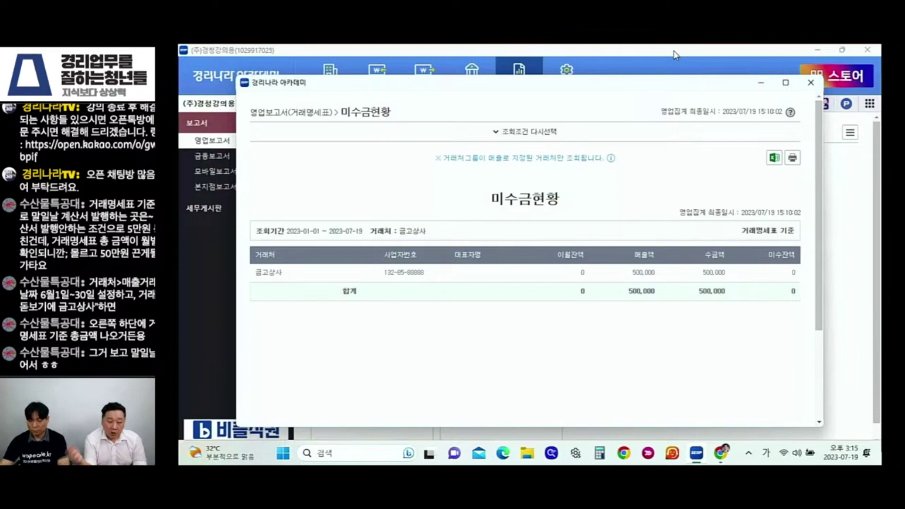
left_click(810, 84)
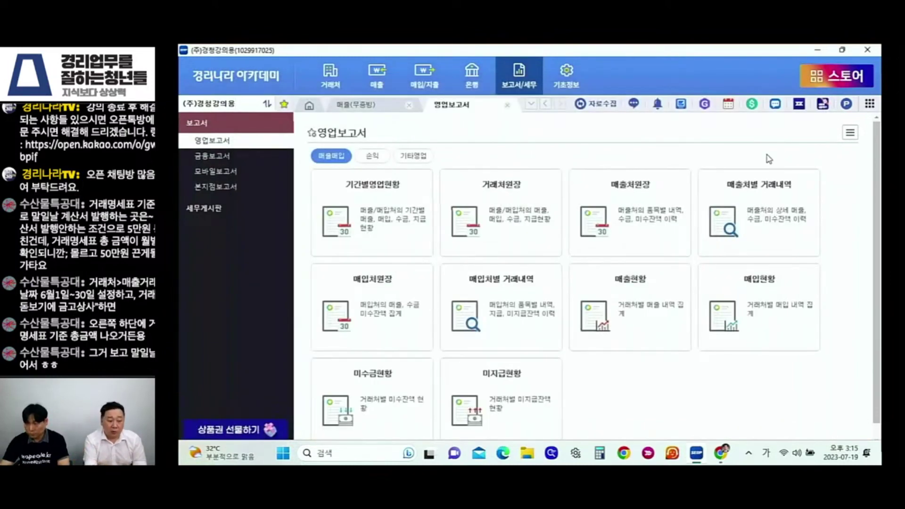